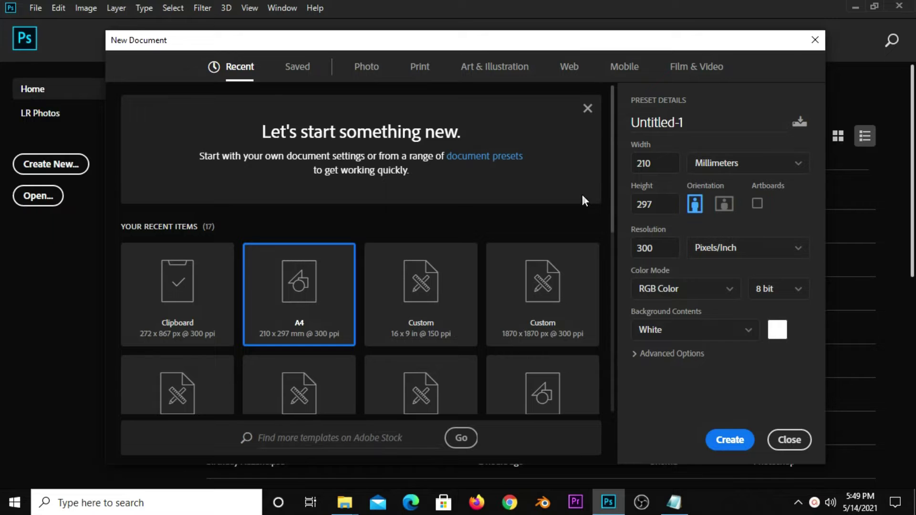
# - Create a new A4 portrait document, 210x297 mm at 300 ppi
pyautogui.click(658, 165)
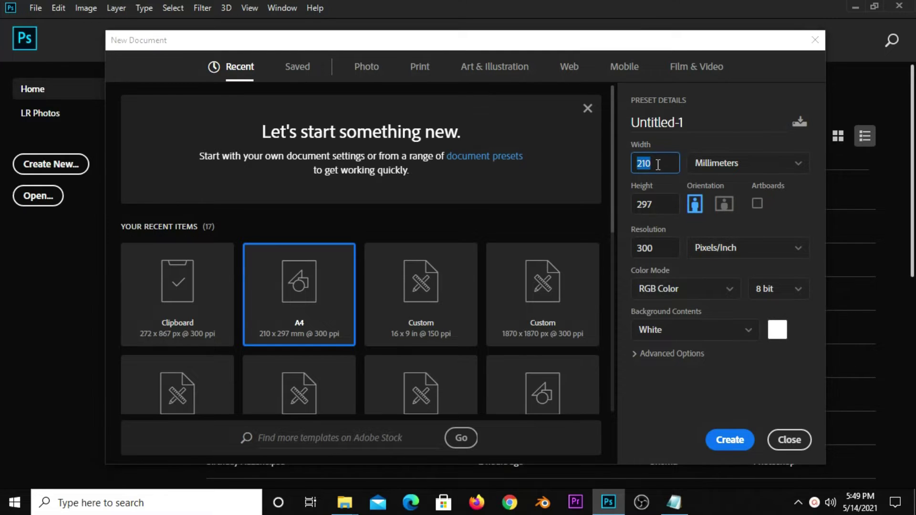
pyautogui.click(657, 206)
pyautogui.click(663, 247)
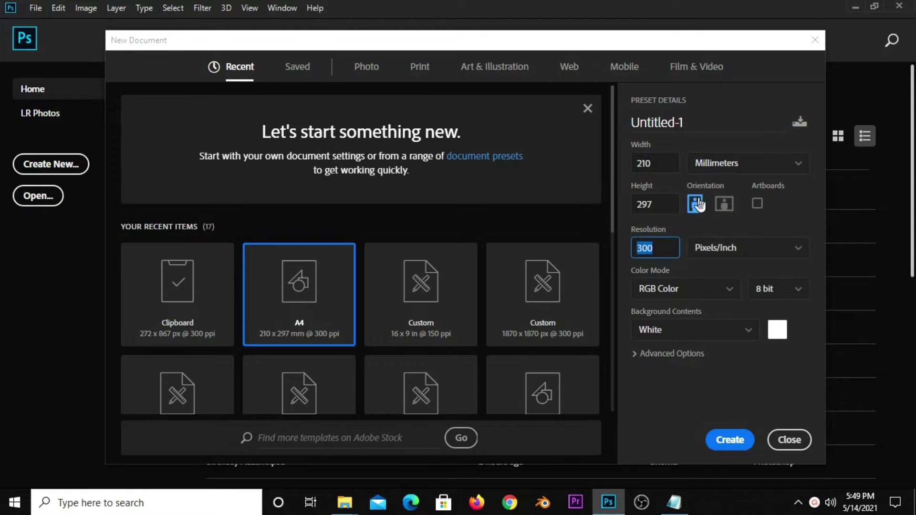
pyautogui.click(725, 438)
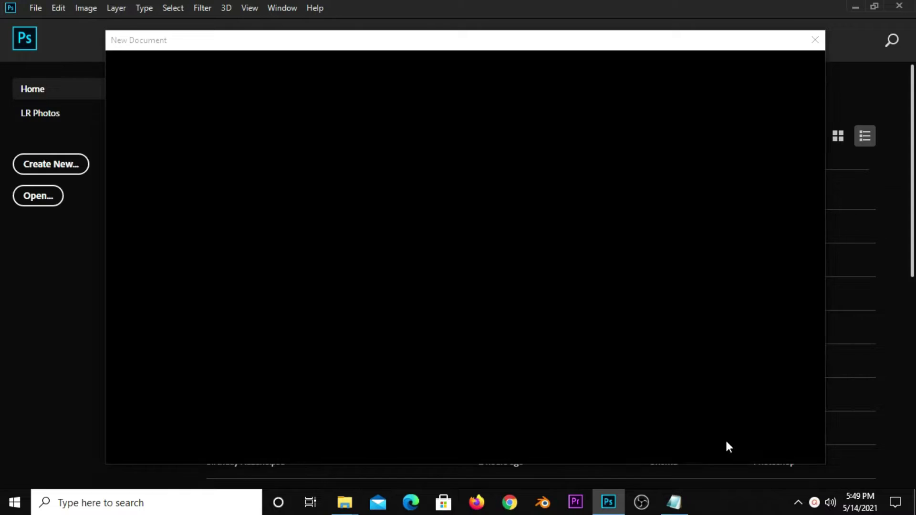
# - Add a Solid Color fill layer and copy the hex code 601704 from the notes
pyautogui.click(837, 477)
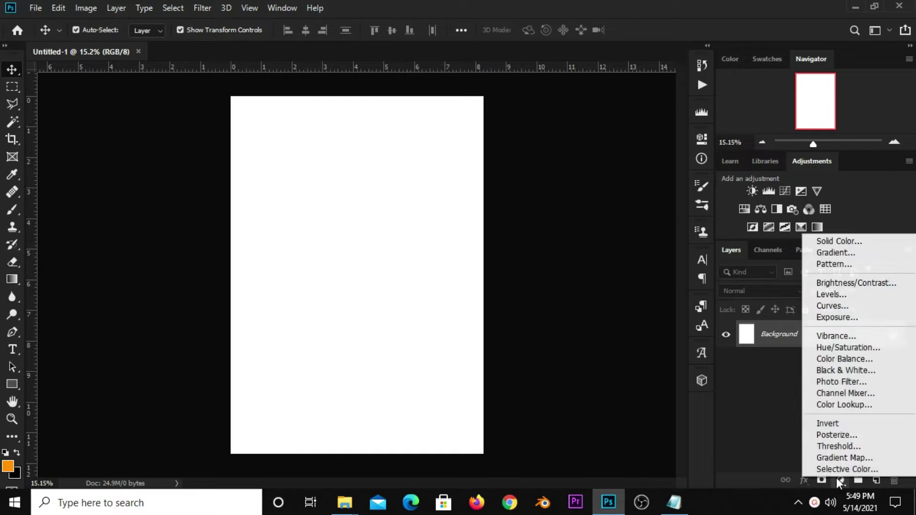
pyautogui.click(828, 239)
pyautogui.click(674, 502)
pyautogui.click(542, 199)
pyautogui.doubleClick(556, 202)
pyautogui.rightClick(548, 199)
pyautogui.click(577, 245)
# - Set the fill colour to dark red 601704 and add an empty Layer 1 above it
pyautogui.click(572, 148)
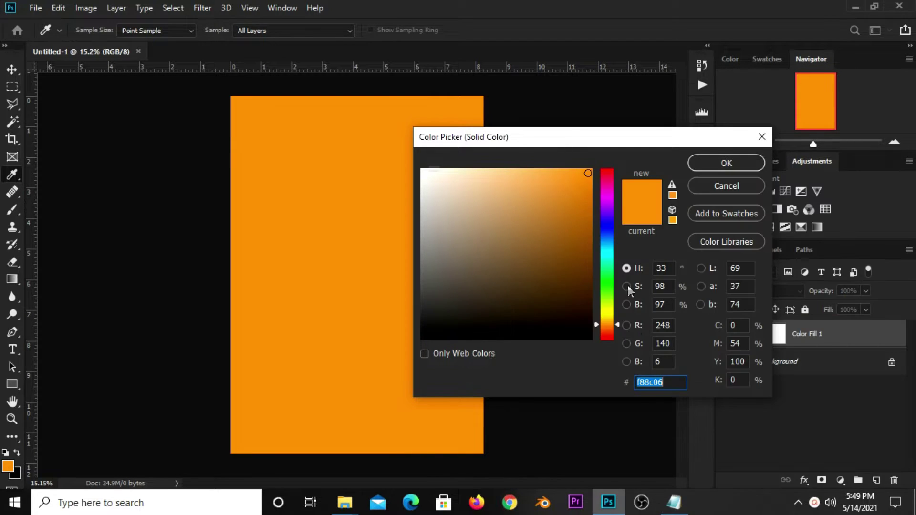
pyautogui.rightClick(646, 377)
pyautogui.click(676, 251)
pyautogui.doubleClick(674, 384)
pyautogui.click(699, 167)
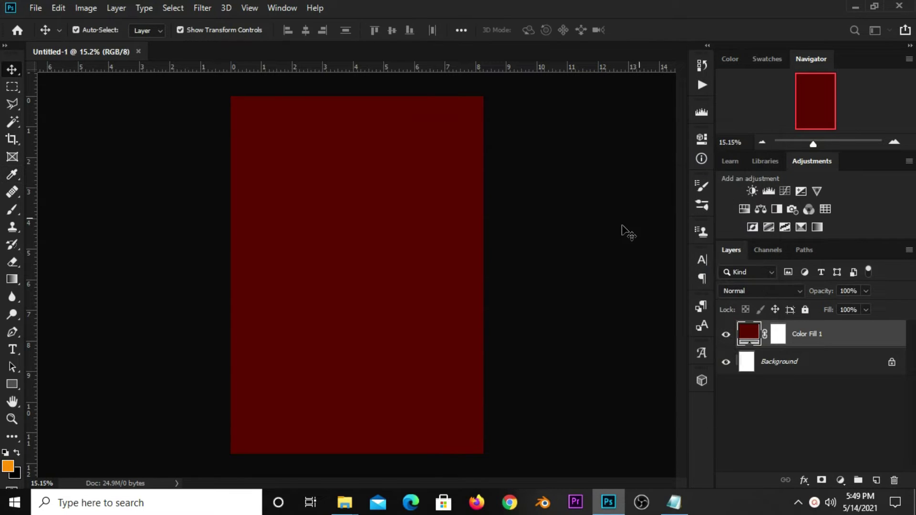
pyautogui.click(876, 481)
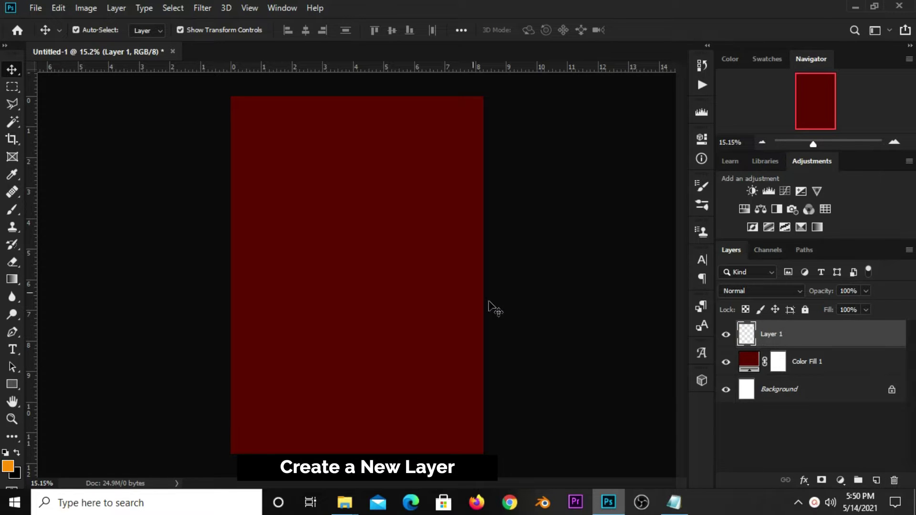
# - Select the standard Brush Tool and set its size to about 2874 px
pyautogui.click(14, 208)
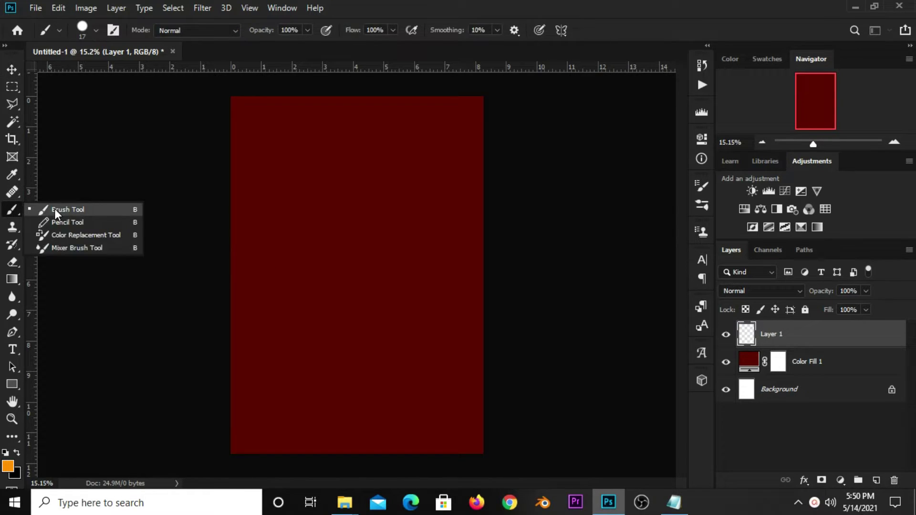
pyautogui.click(54, 210)
pyautogui.rightClick(339, 212)
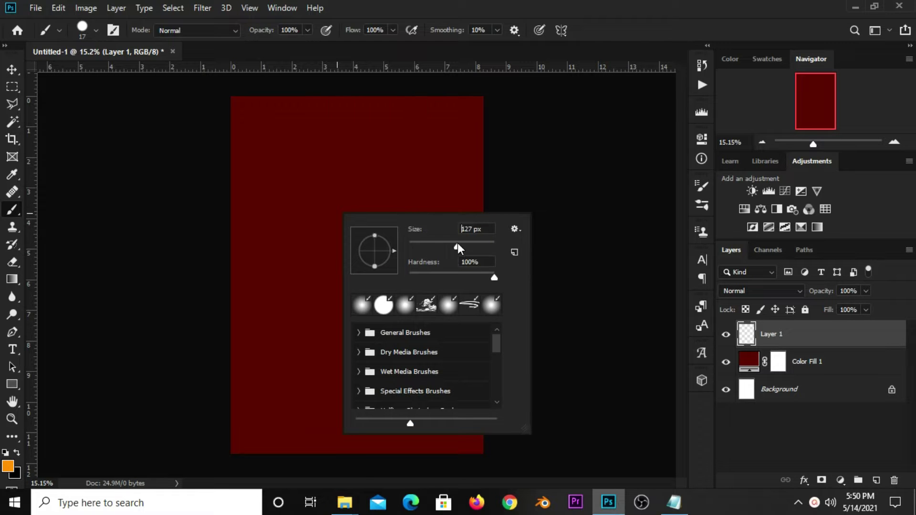
pyautogui.moveTo(496, 248); pyautogui.dragTo(490, 245)
pyautogui.click(605, 46)
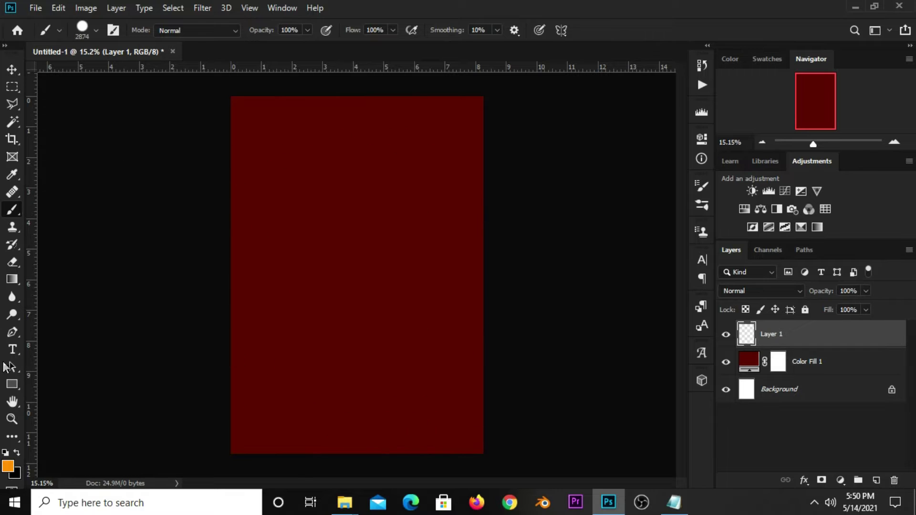
# - Make white the foreground colour, then paint and undo a hard white circle
pyautogui.click(5, 452)
pyautogui.click(16, 452)
pyautogui.click(9, 467)
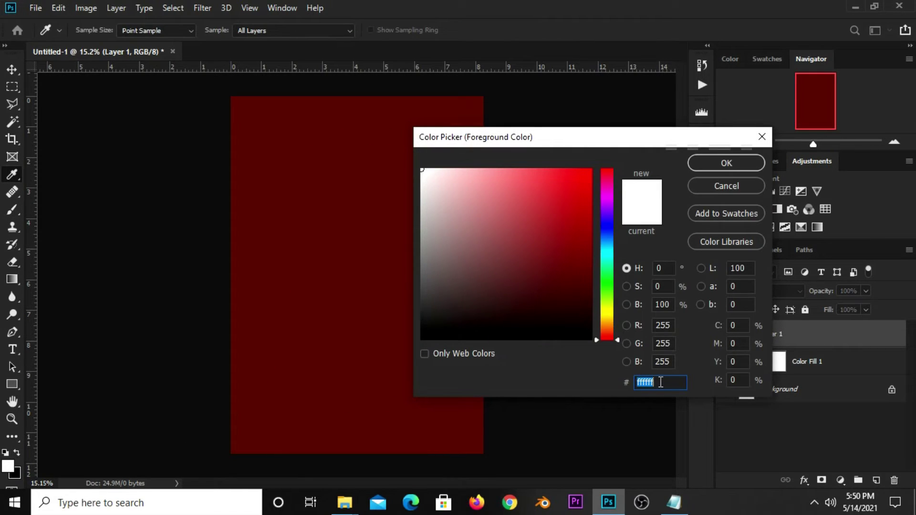
pyautogui.click(711, 162)
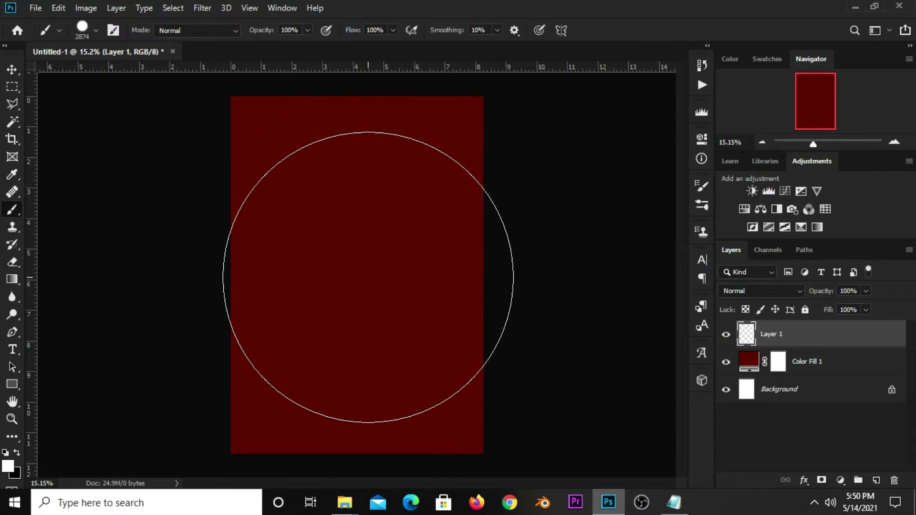
pyautogui.press('[')
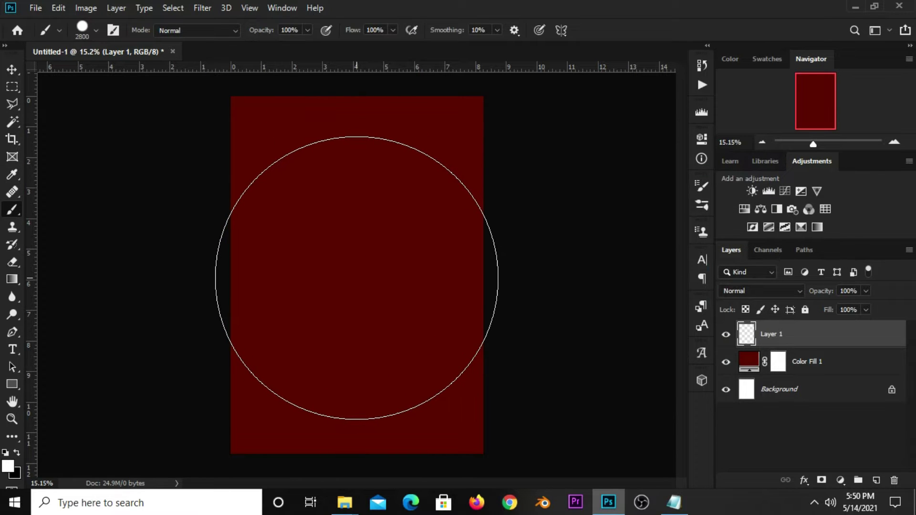
pyautogui.click(357, 279)
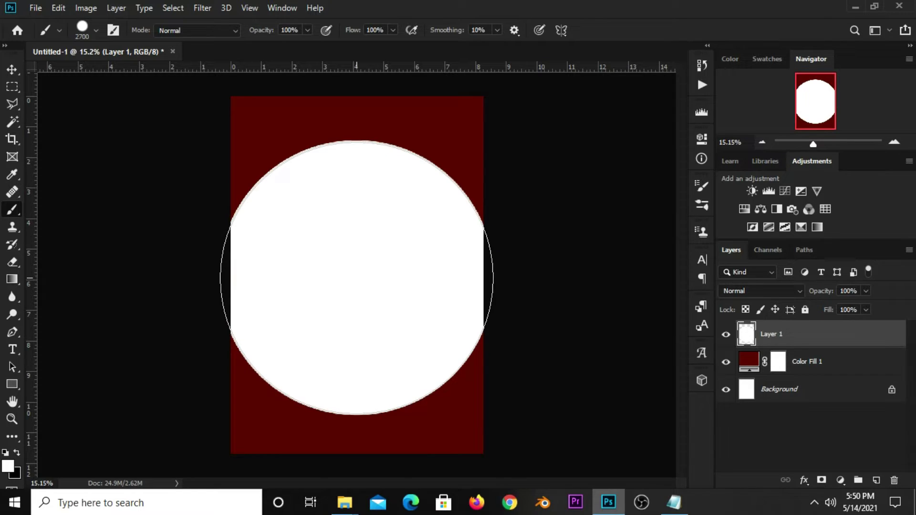
pyautogui.hotkey('ctrl', 'z')
# - Set brush hardness to 0%, size 2900 px, and paint a soft white glow at the centre
pyautogui.click(86, 27)
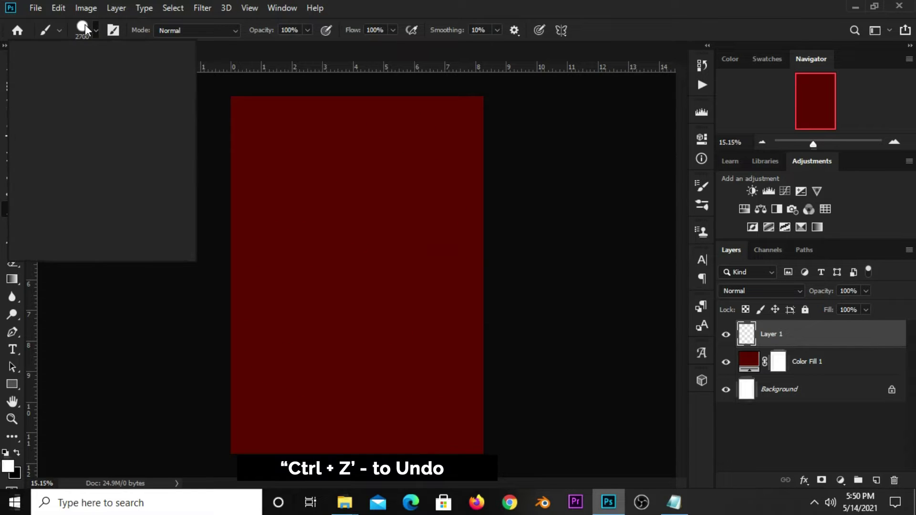
pyautogui.moveTo(73, 102); pyautogui.dragTo(73, 103)
pyautogui.click(550, 11)
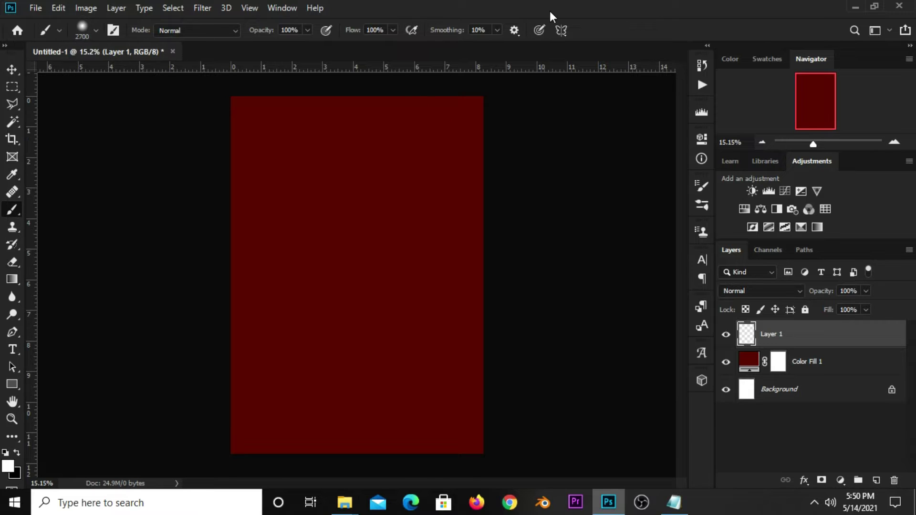
pyautogui.press(']')
pyautogui.press(']')
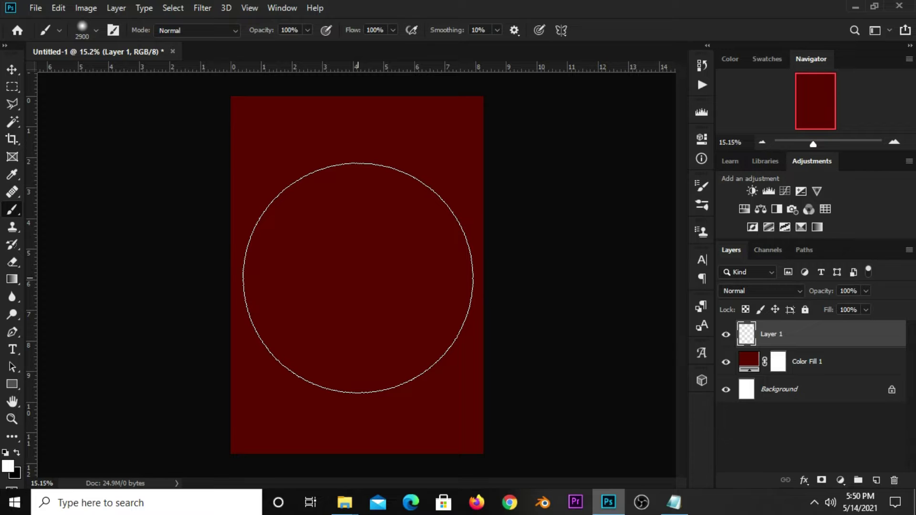
pyautogui.click(358, 278)
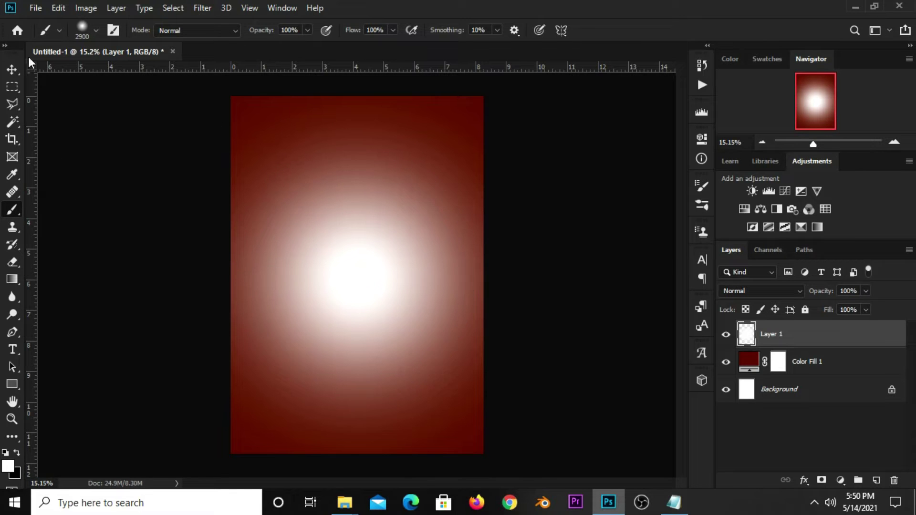
pyautogui.click(11, 70)
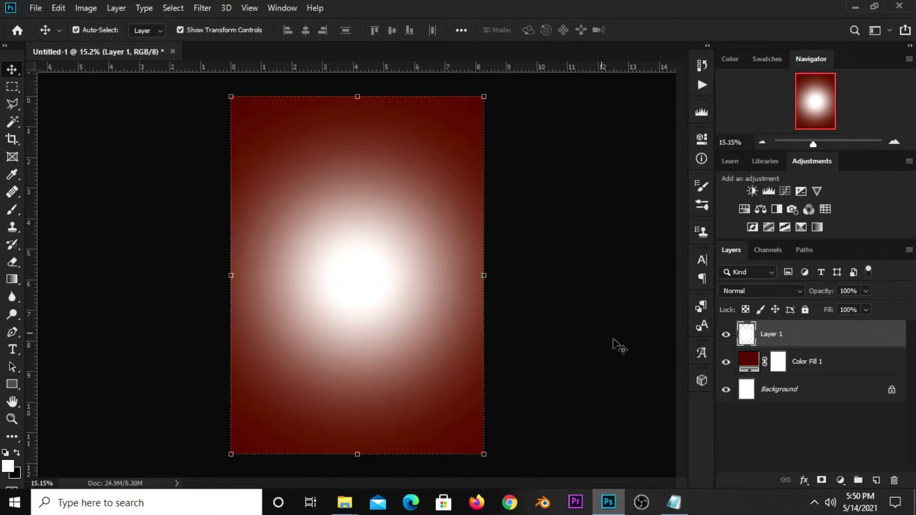
# - Set Layer 1's glow to Overlay blending with lowered opacity
pyautogui.click(726, 336)
pyautogui.click(749, 292)
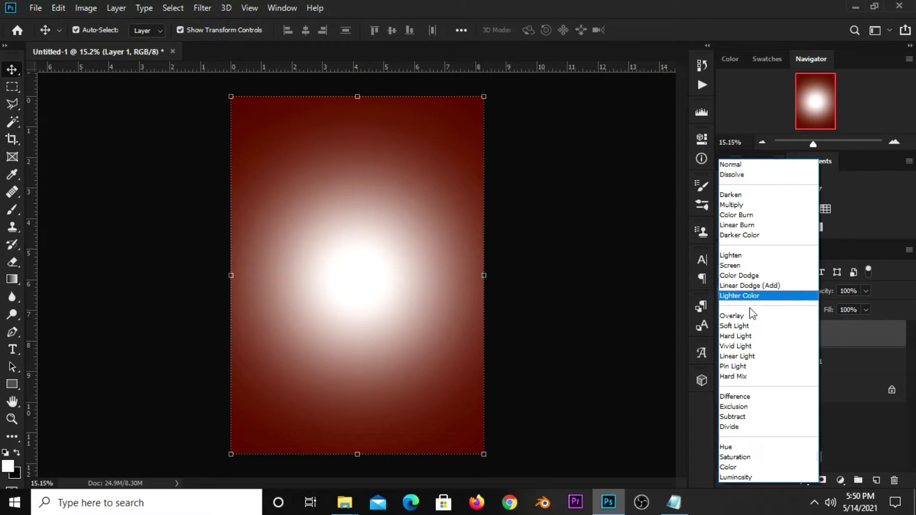
pyautogui.click(750, 316)
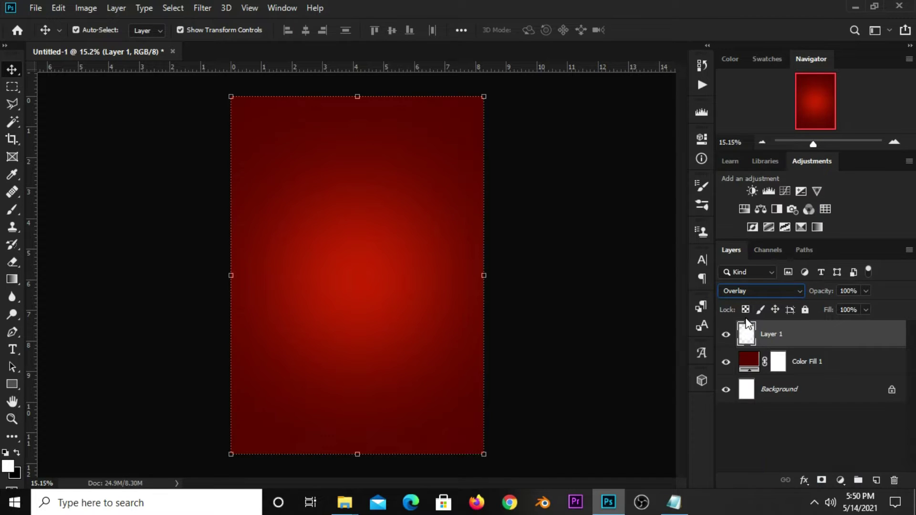
pyautogui.click(866, 291)
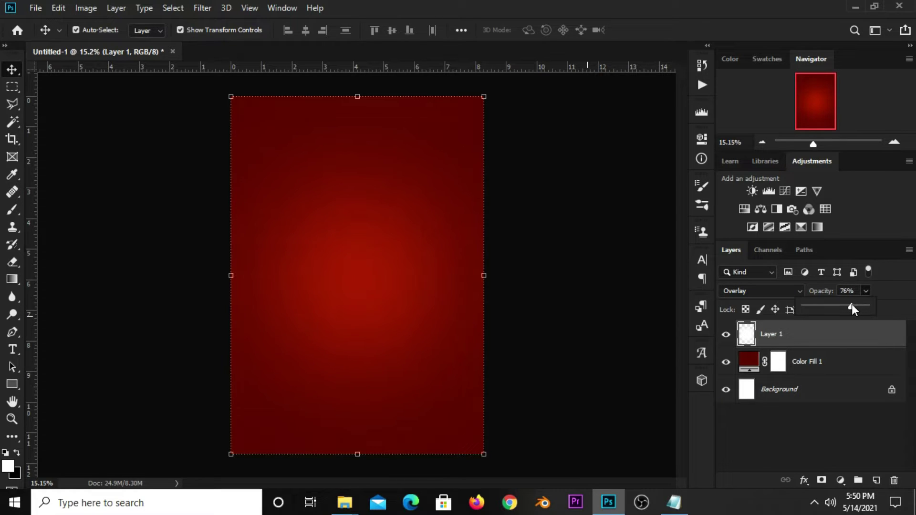
pyautogui.click(635, 341)
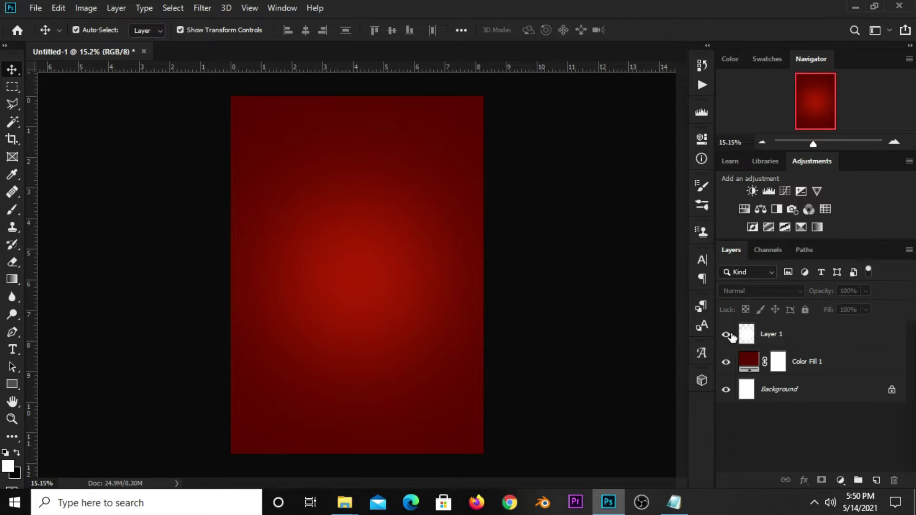
pyautogui.click(726, 335)
# - Add a Curves adjustment with an S-curve and lower its opacity to 39%
pyautogui.click(840, 480)
pyautogui.click(829, 306)
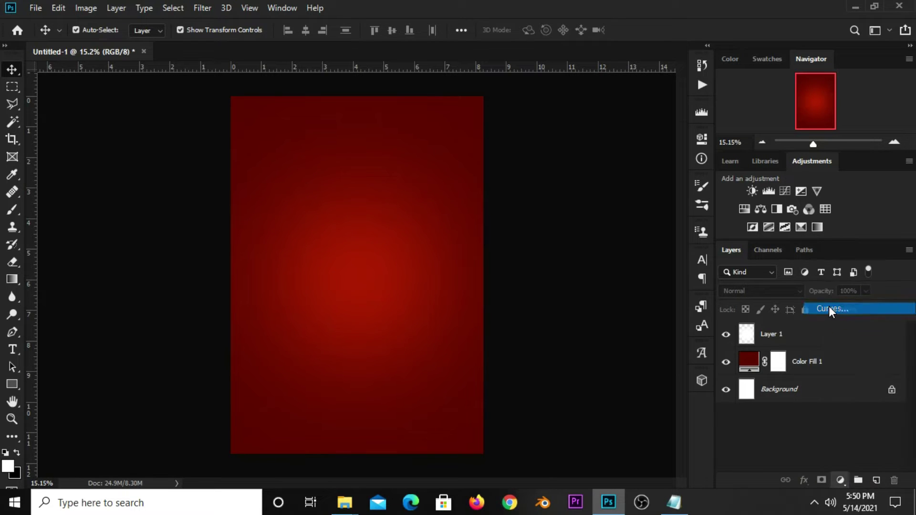
pyautogui.moveTo(574, 304); pyautogui.dragTo(573, 308)
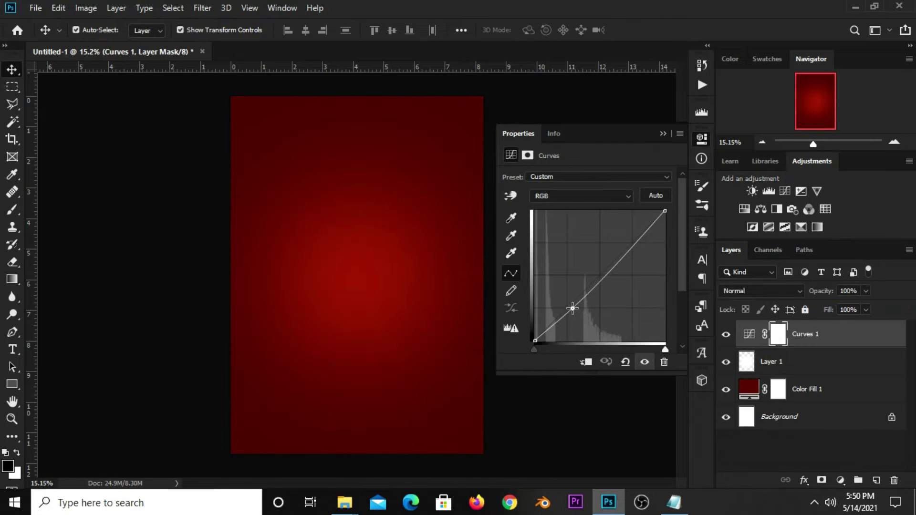
pyautogui.moveTo(627, 249); pyautogui.dragTo(631, 237)
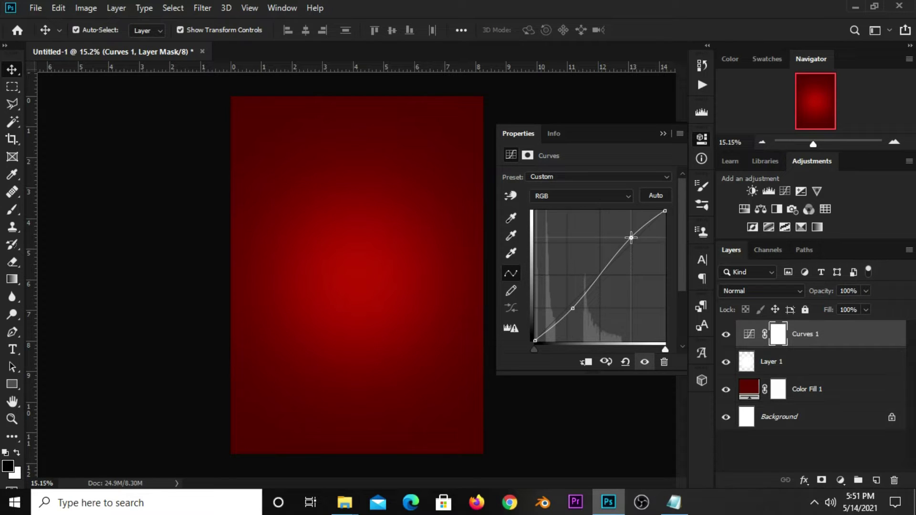
pyautogui.moveTo(575, 309); pyautogui.dragTo(578, 311)
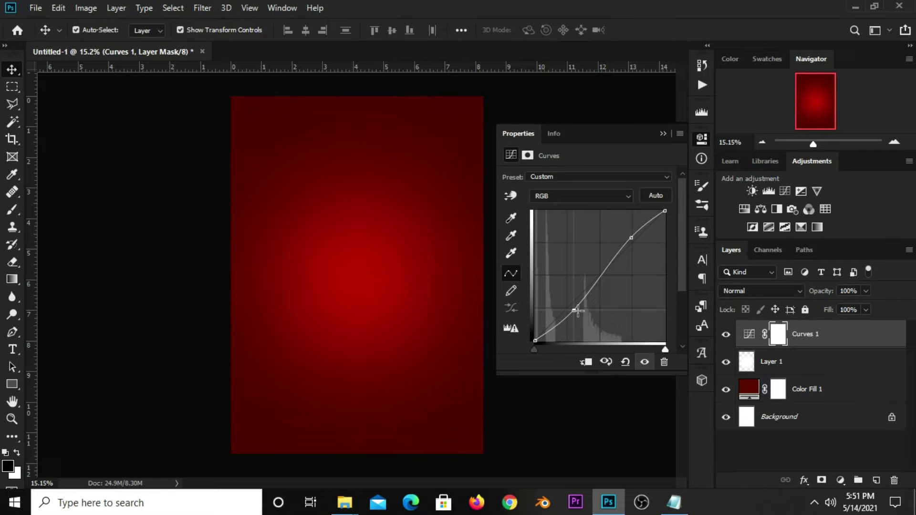
pyautogui.click(664, 133)
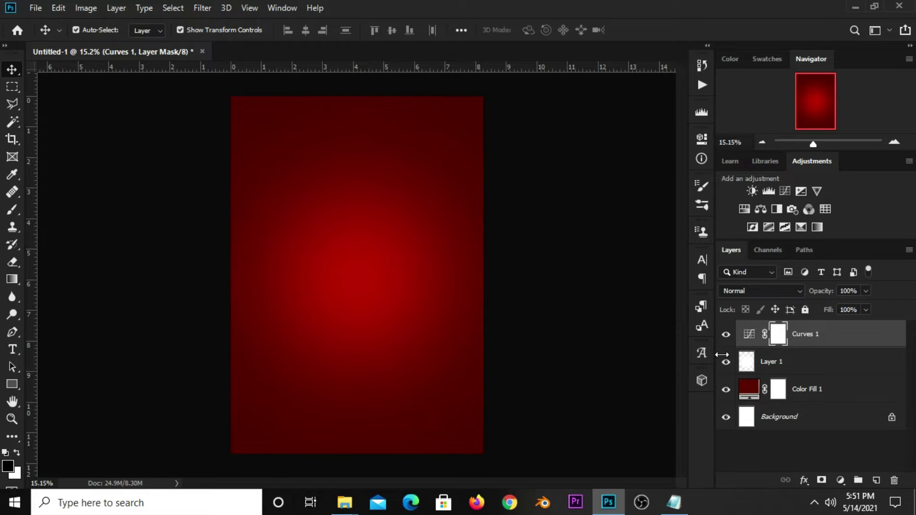
pyautogui.click(726, 335)
pyautogui.moveTo(864, 290); pyautogui.dragTo(849, 305)
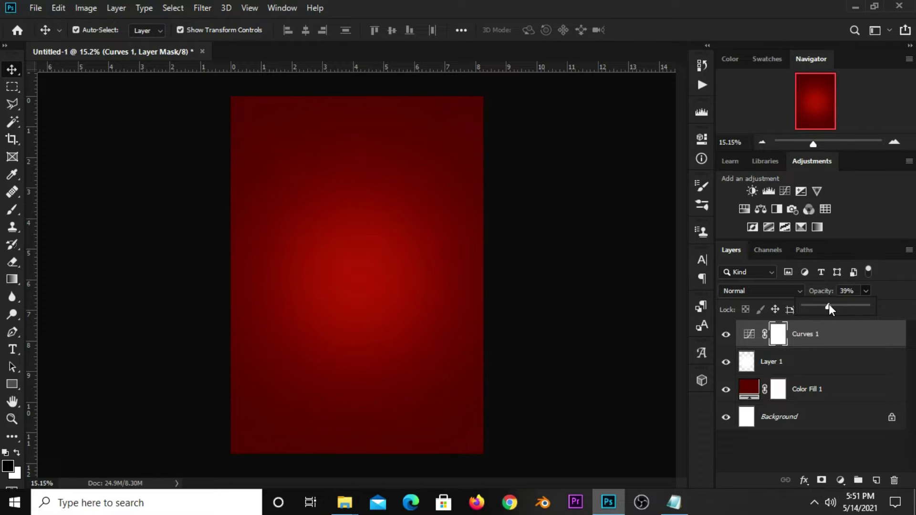
pyautogui.click(726, 336)
pyautogui.click(575, 319)
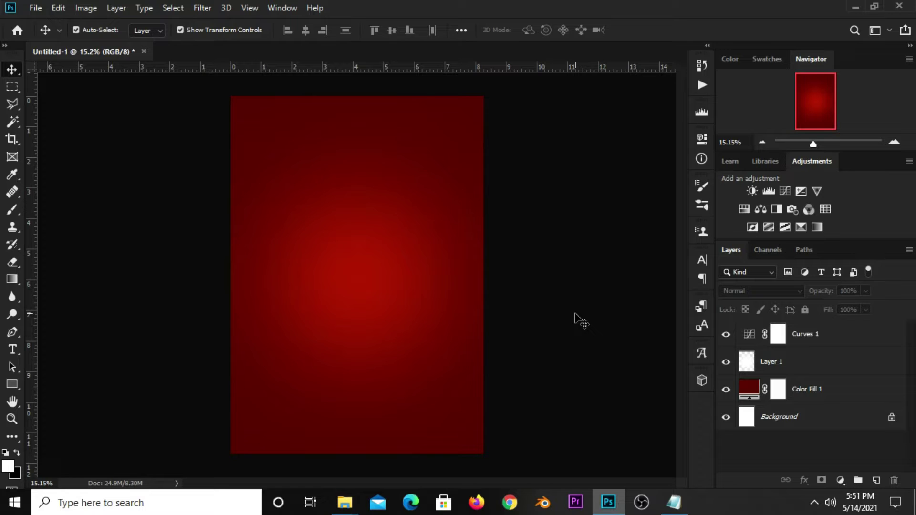
# - Draw a wide rectangle across the bottom of the poster
pyautogui.click(13, 384)
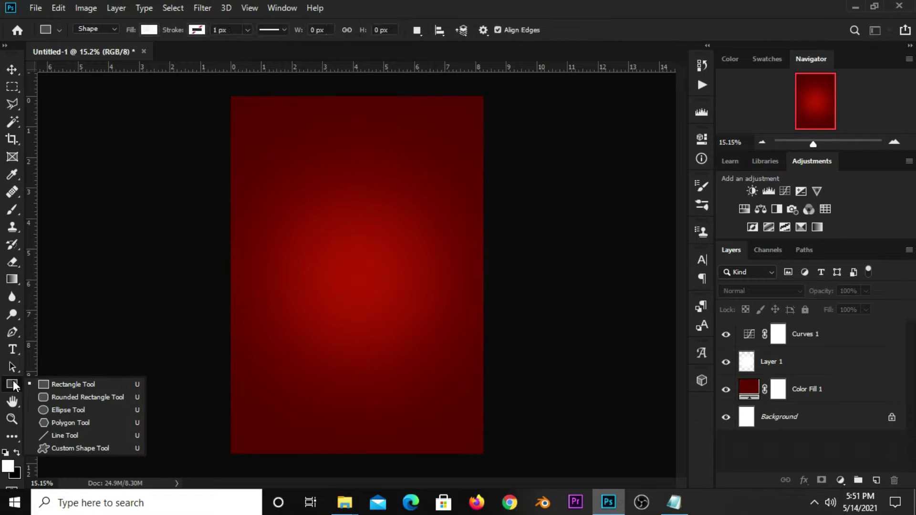
pyautogui.click(72, 384)
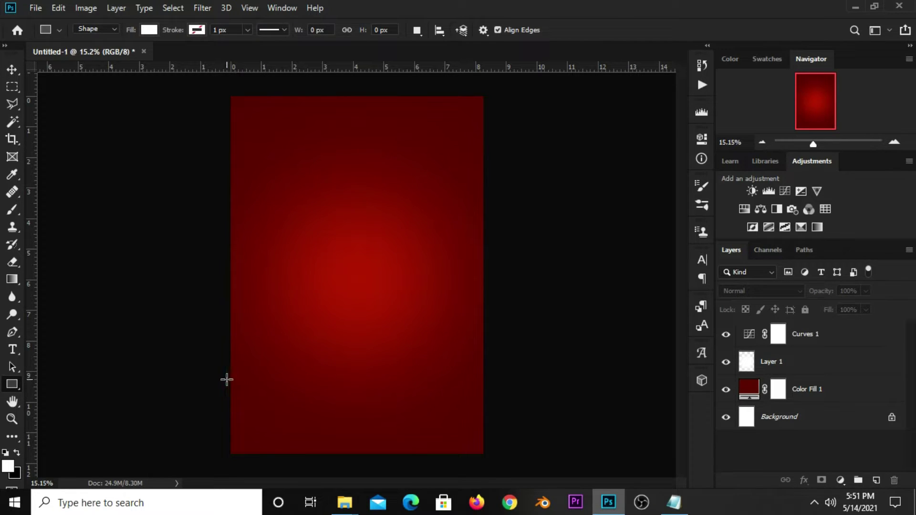
pyautogui.moveTo(224, 384); pyautogui.dragTo(493, 462)
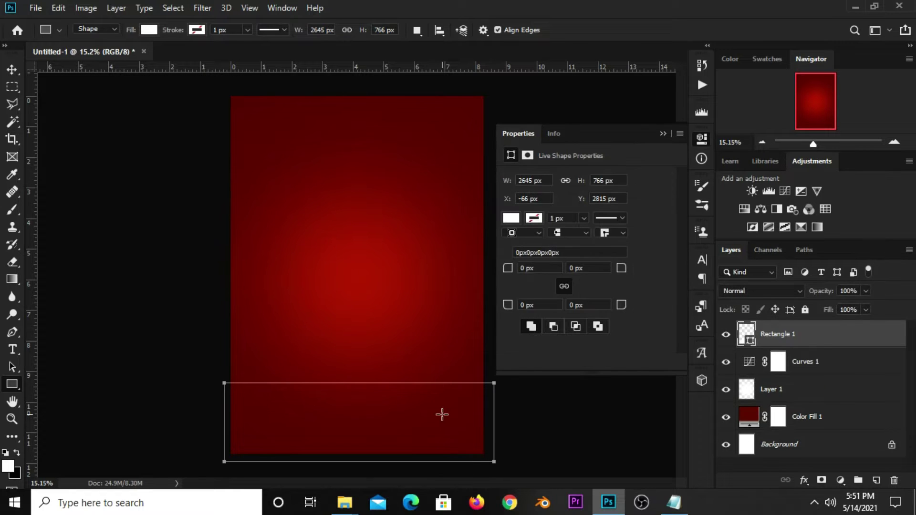
# - Open the rectangle's custom fill colour picker and copy the code f88c06 from the notes
pyautogui.click(511, 217)
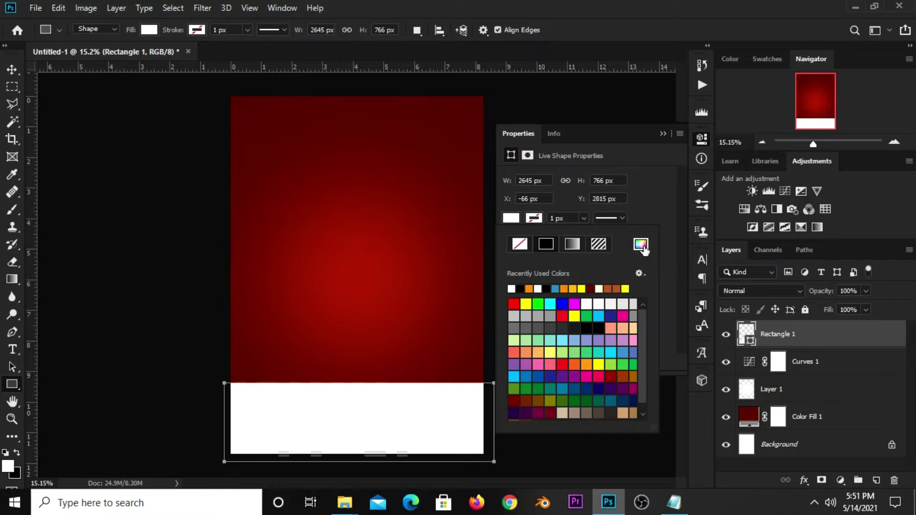
pyautogui.click(643, 246)
pyautogui.click(673, 502)
pyautogui.doubleClick(536, 214)
pyautogui.rightClick(544, 214)
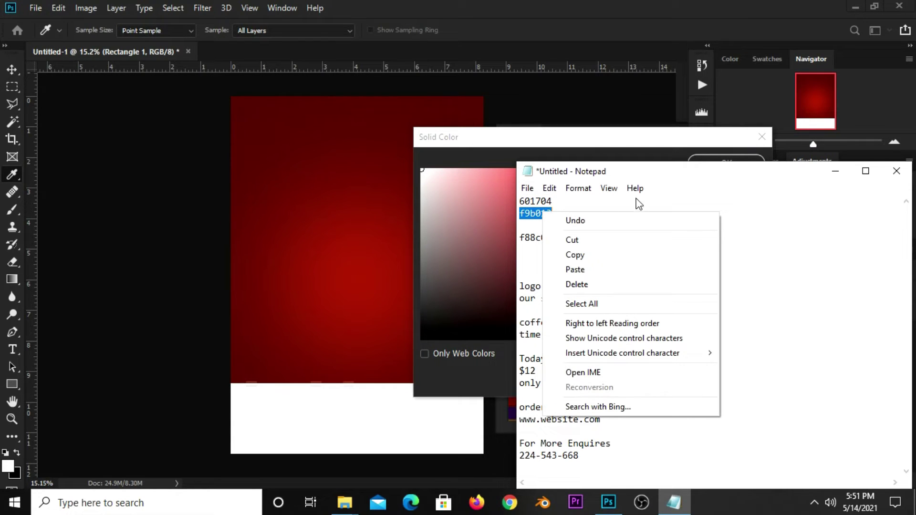
pyautogui.click(657, 245)
pyautogui.doubleClick(536, 237)
pyautogui.rightClick(542, 239)
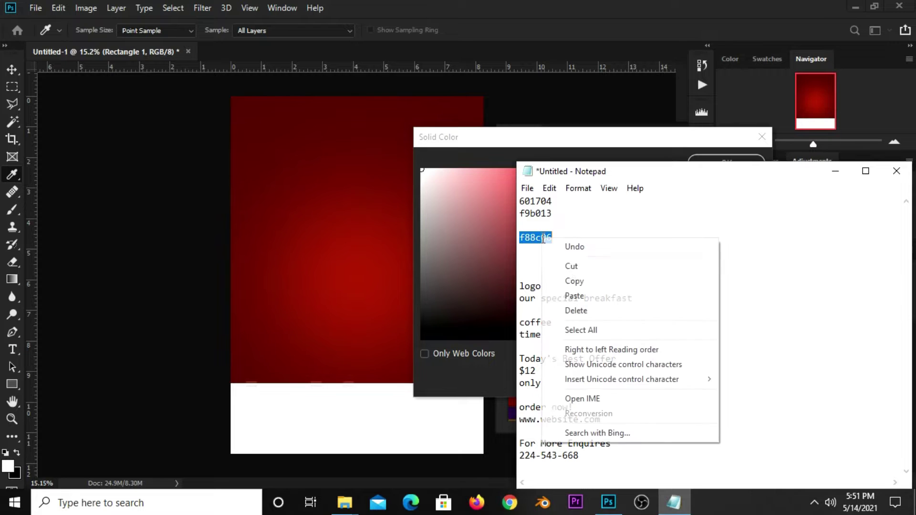
pyautogui.click(572, 281)
# - Paste f88c06 as the rectangle's fill and confirm the orange colour
pyautogui.click(589, 139)
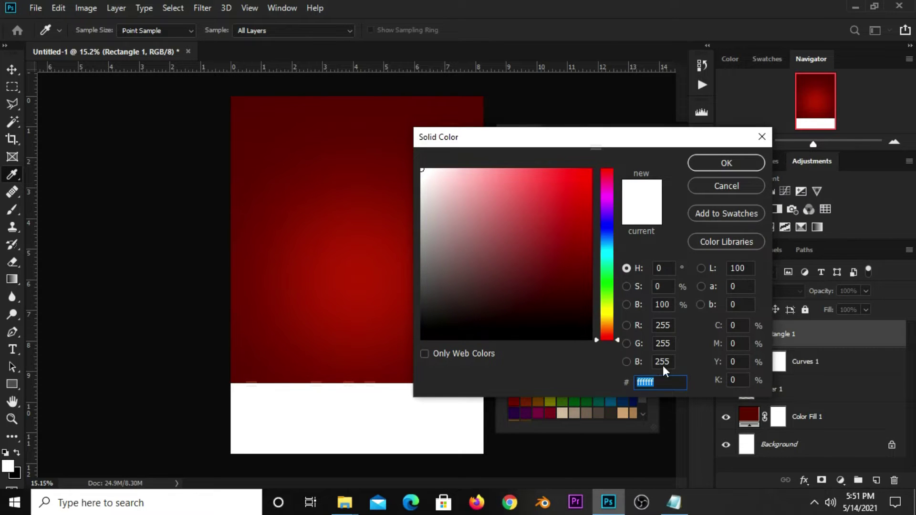
pyautogui.rightClick(643, 388)
pyautogui.click(667, 251)
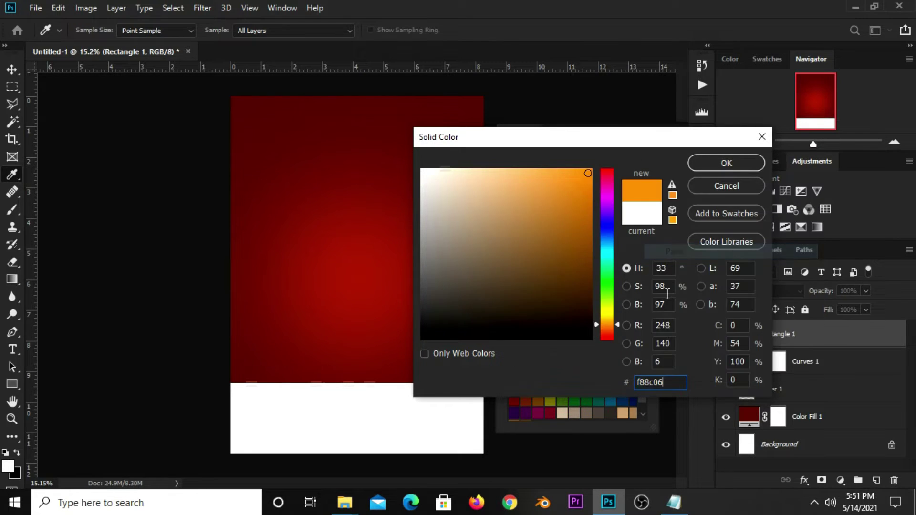
pyautogui.doubleClick(667, 381)
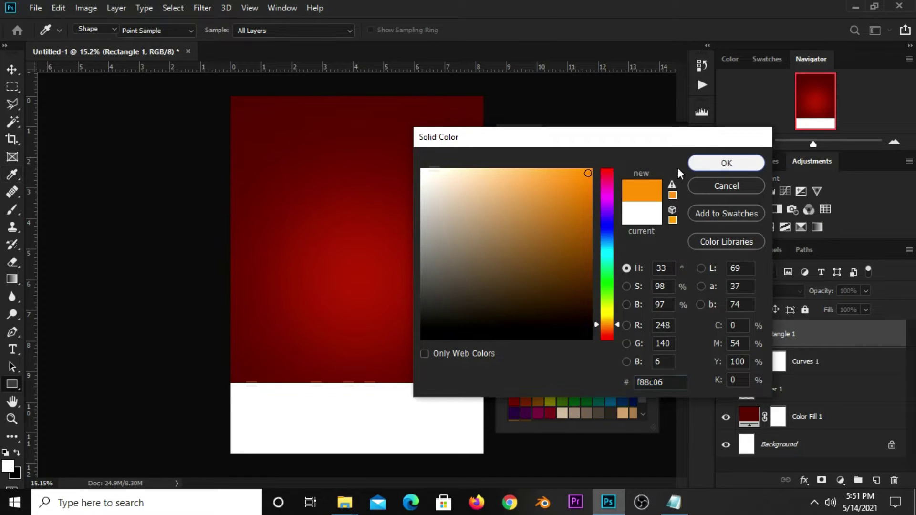
pyautogui.click(694, 163)
pyautogui.click(663, 134)
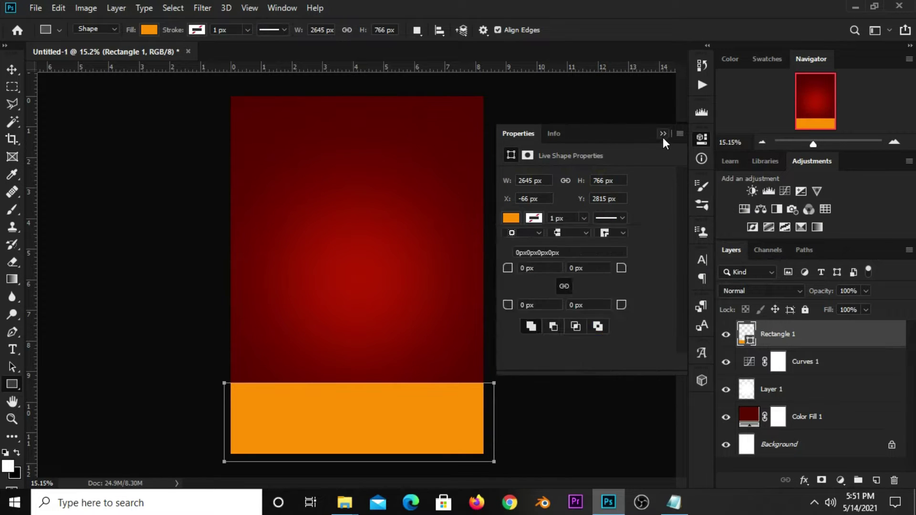
# - Move the orange band to the bottom edge and add a vertical guide at the canvas centre
pyautogui.click(13, 70)
pyautogui.click(589, 356)
pyautogui.click(415, 415)
pyautogui.moveTo(365, 415); pyautogui.dragTo(364, 423)
pyautogui.hotkey('shift', 'Up')
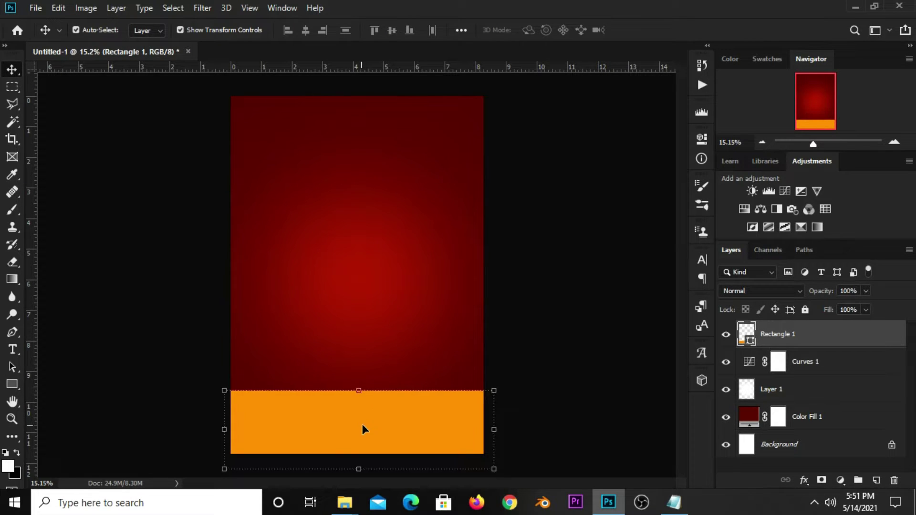
pyautogui.moveTo(33, 372); pyautogui.dragTo(359, 407)
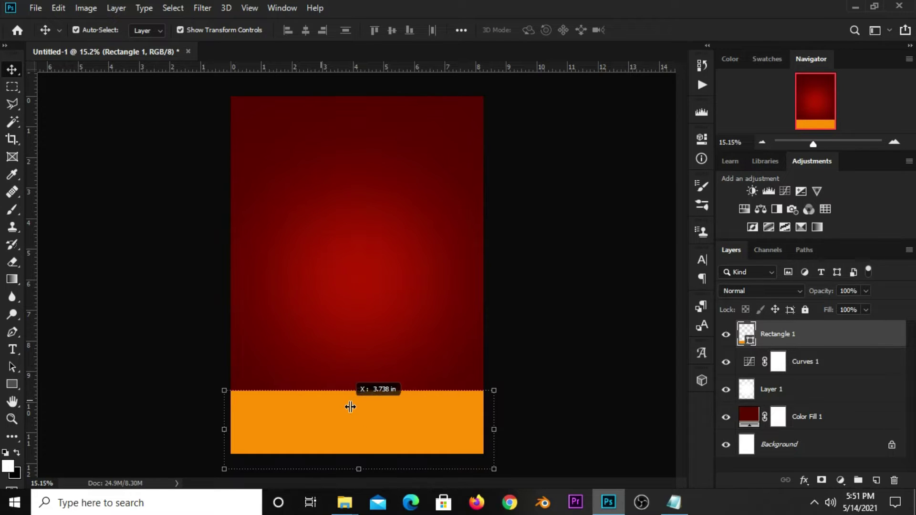
# - Add an anchor at the band's top centre, clear the guide, and drag it up into an arc
pyautogui.click(16, 333)
pyautogui.click(50, 368)
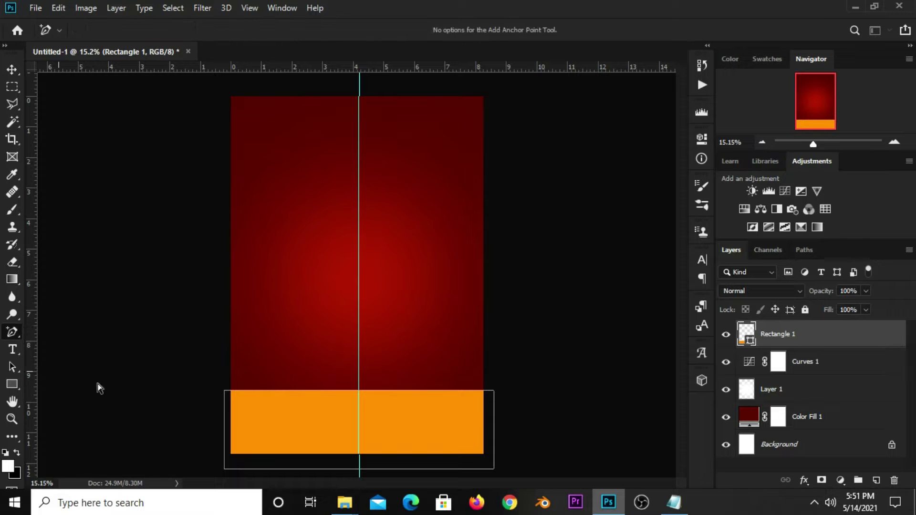
pyautogui.click(359, 390)
pyautogui.click(249, 8)
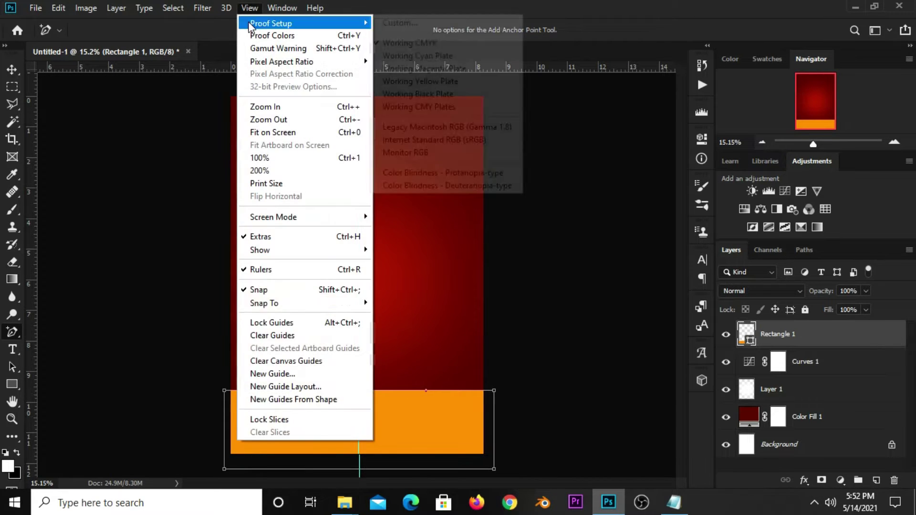
pyautogui.click(267, 332)
pyautogui.moveTo(359, 390); pyautogui.dragTo(360, 374)
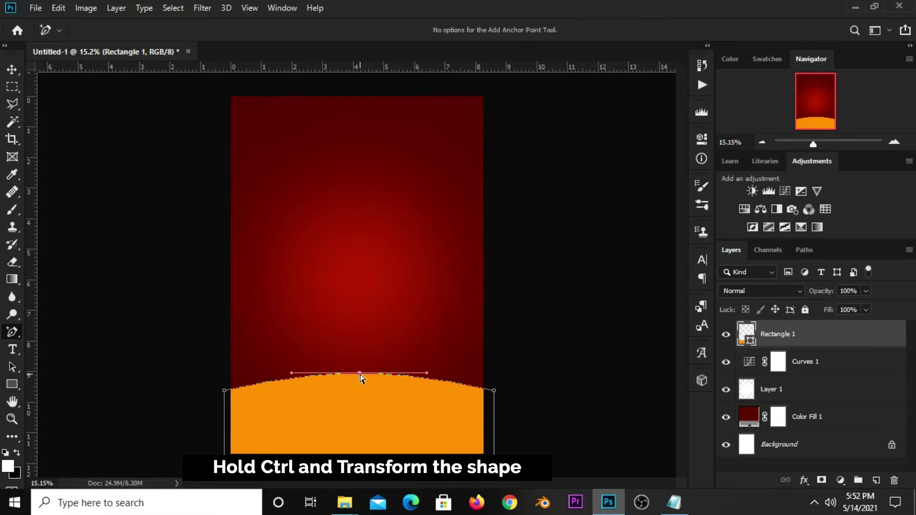
# - Deselect the orange shape and scroll through the recent-files list
pyautogui.click(16, 74)
pyautogui.click(62, 70)
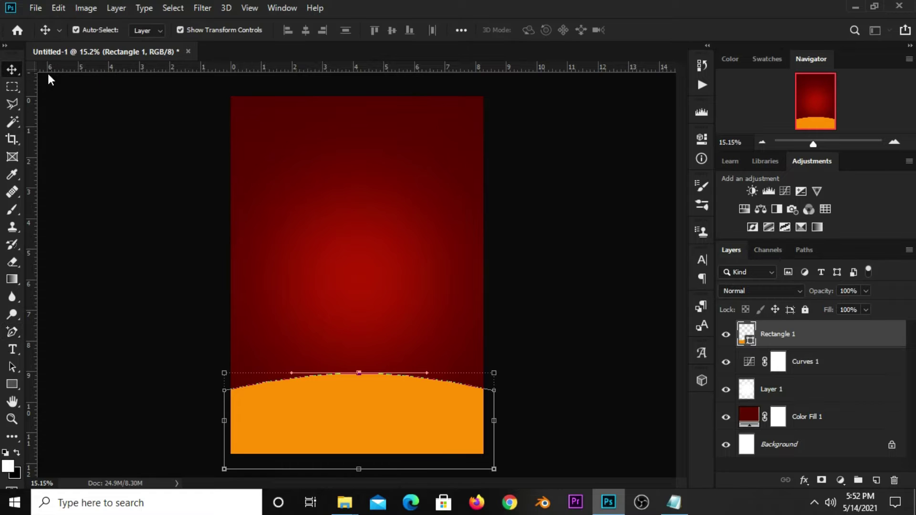
pyautogui.click(209, 217)
pyautogui.scroll(-1, 342, 334)
pyautogui.scroll(1, 342, 340)
pyautogui.scroll(1, 341, 339)
pyautogui.scroll(-1, 341, 339)
pyautogui.scroll(1, 341, 340)
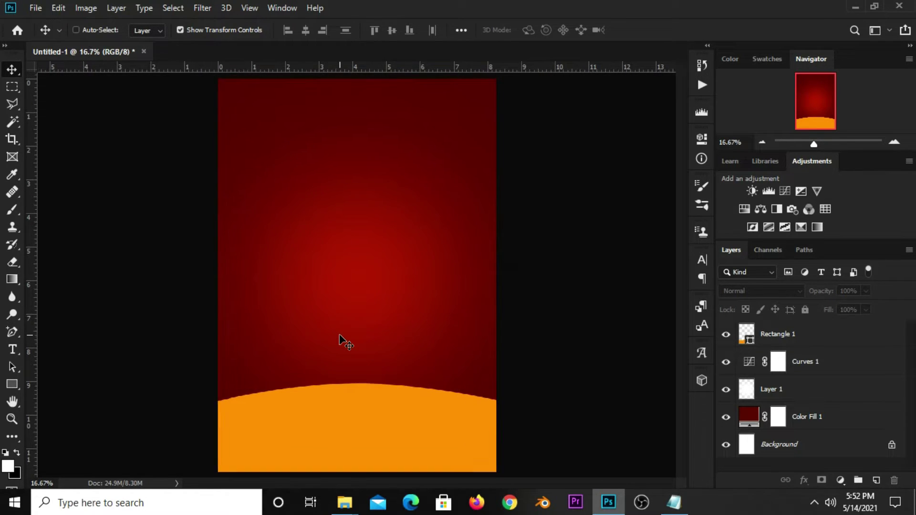
pyautogui.scroll(-3, 341, 339)
pyautogui.scroll(3, 342, 339)
# - Open coffee resources.psd and place its latte cup centred above the orange arc in the poster
pyautogui.click(35, 9)
pyautogui.moveTo(61, 87)
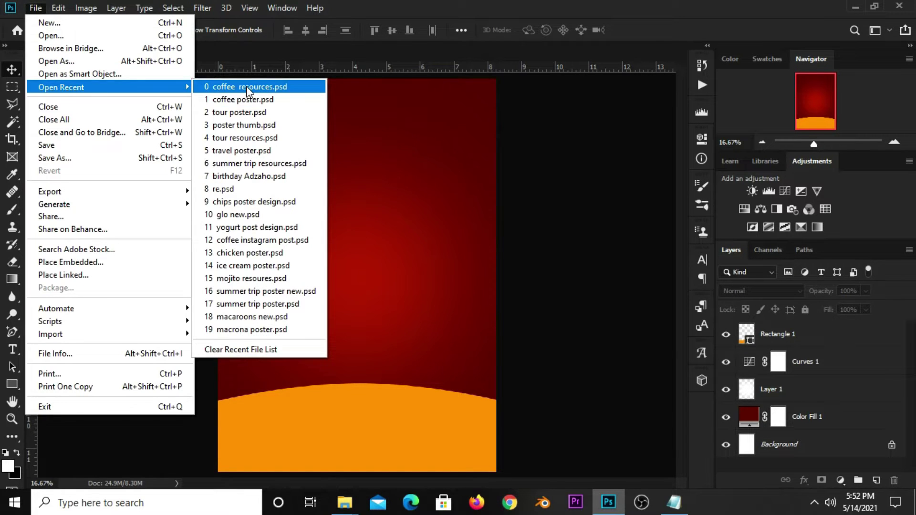
pyautogui.click(246, 86)
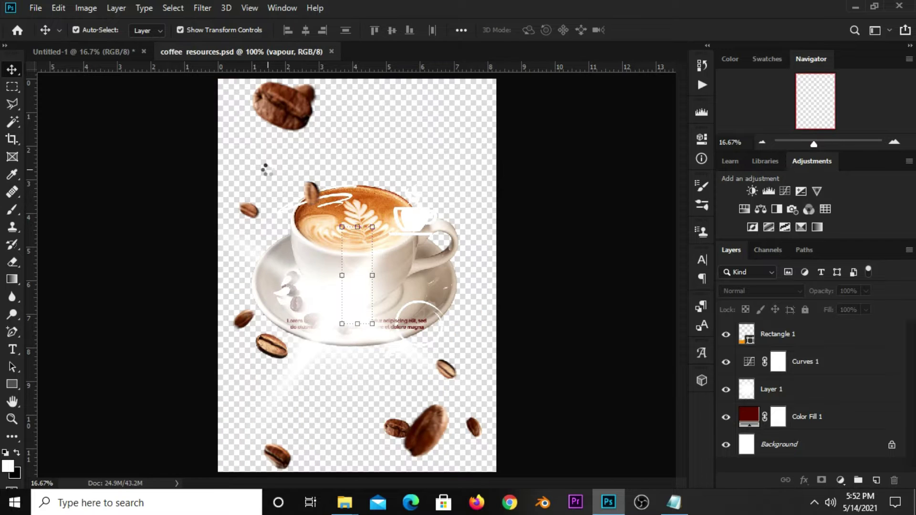
pyautogui.moveTo(313, 229); pyautogui.dragTo(296, 231)
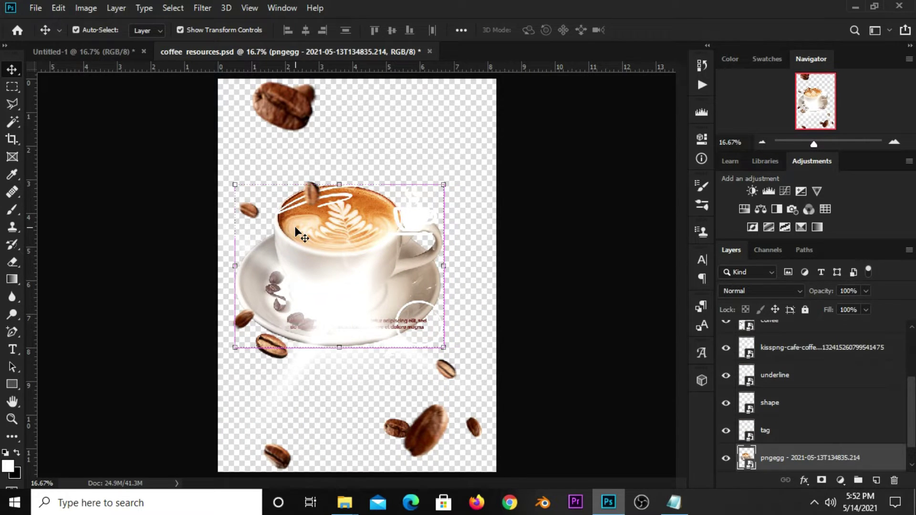
pyautogui.click(111, 54)
pyautogui.hotkey('ctrl', 'v')
pyautogui.moveTo(340, 272); pyautogui.dragTo(361, 311)
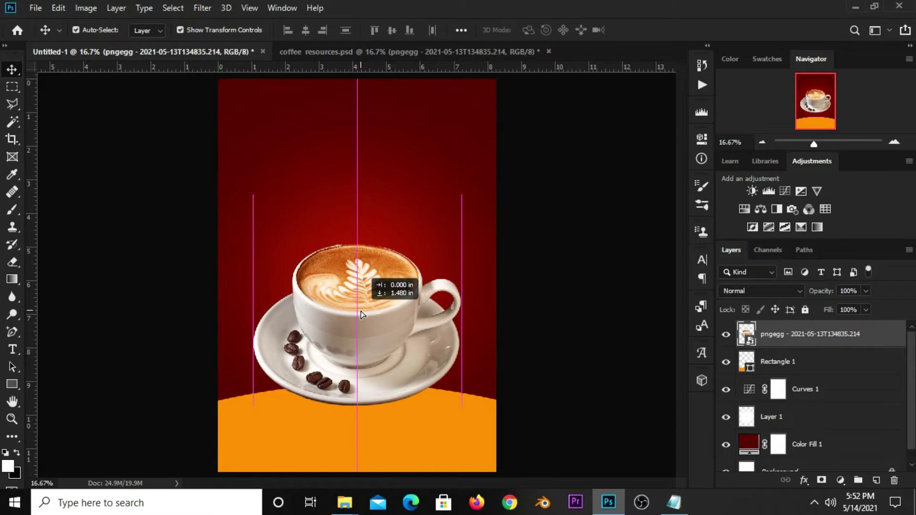
pyautogui.moveTo(360, 312); pyautogui.dragTo(359, 311)
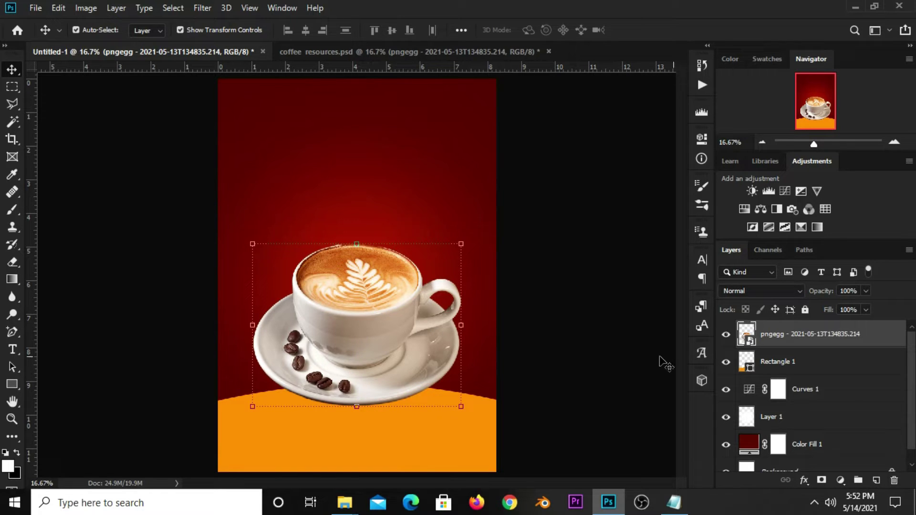
pyautogui.click(726, 334)
pyautogui.click(839, 480)
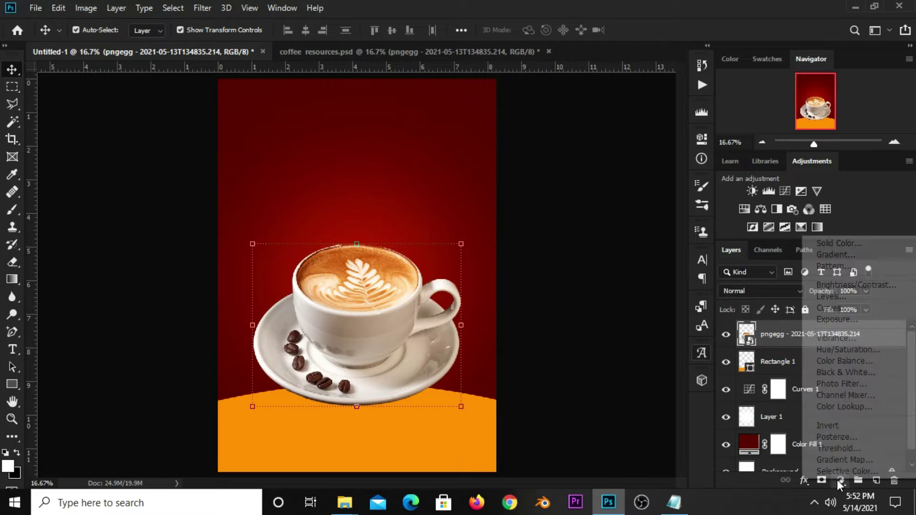
# - Add an S-curve Curves 2 adjustment clipped to the cup layer, lowered to 49% opacity
pyautogui.click(831, 312)
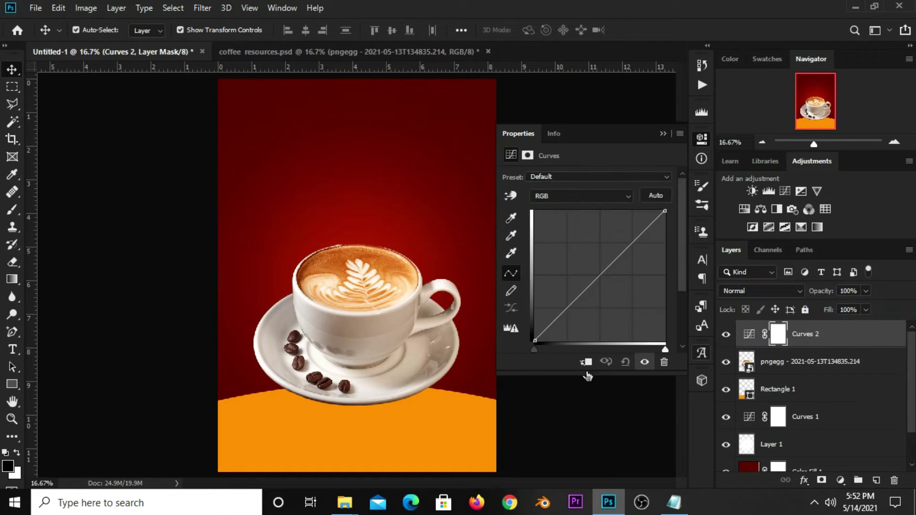
pyautogui.click(586, 363)
pyautogui.moveTo(571, 305); pyautogui.dragTo(579, 308)
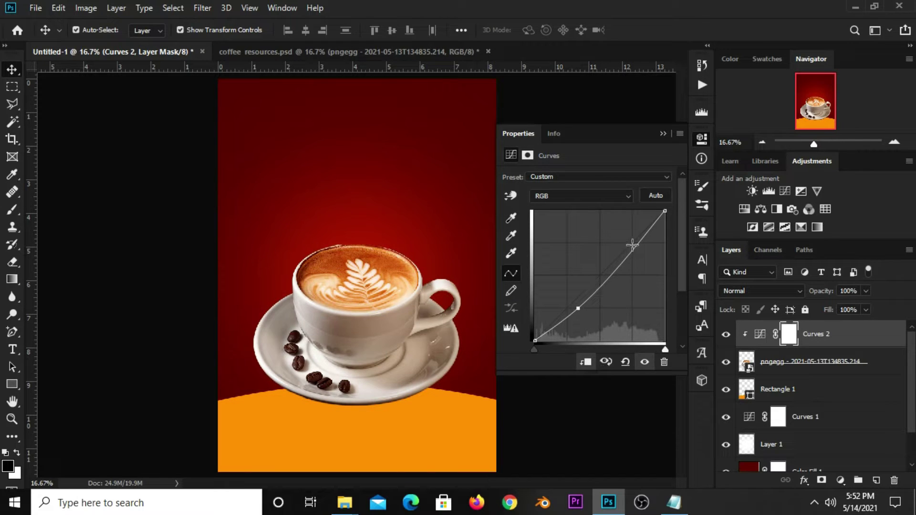
pyautogui.moveTo(628, 254); pyautogui.dragTo(626, 245)
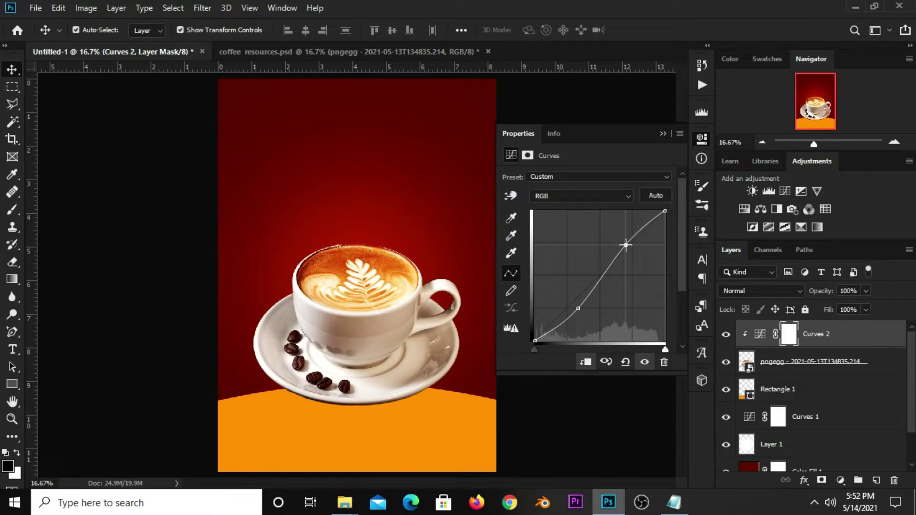
pyautogui.click(663, 133)
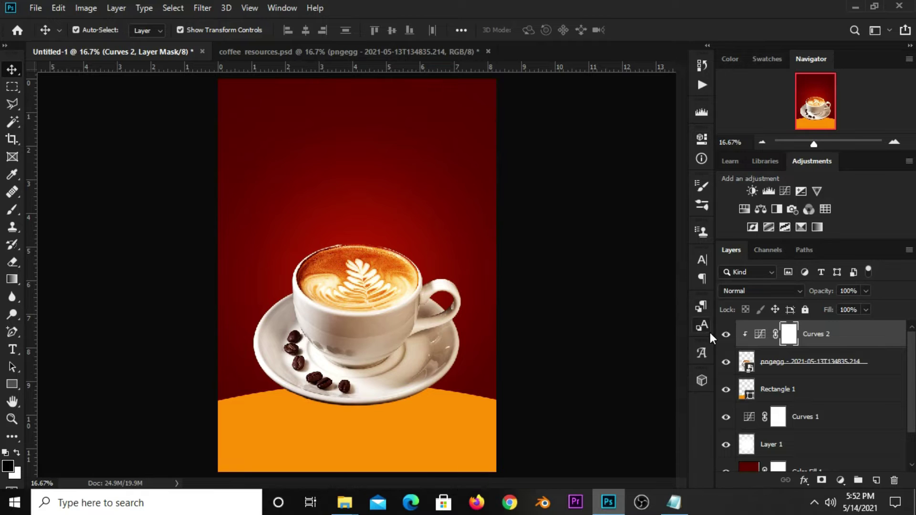
pyautogui.click(726, 337)
pyautogui.moveTo(866, 292); pyautogui.dragTo(846, 308)
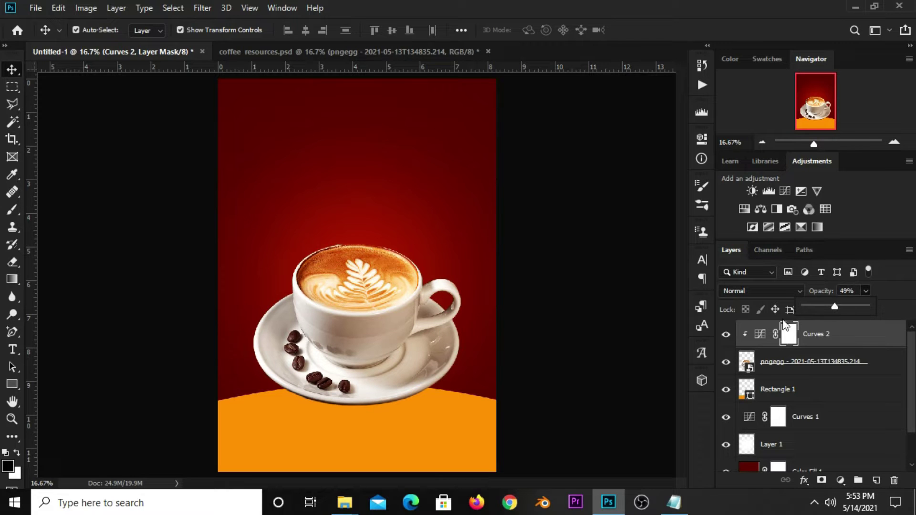
pyautogui.click(675, 342)
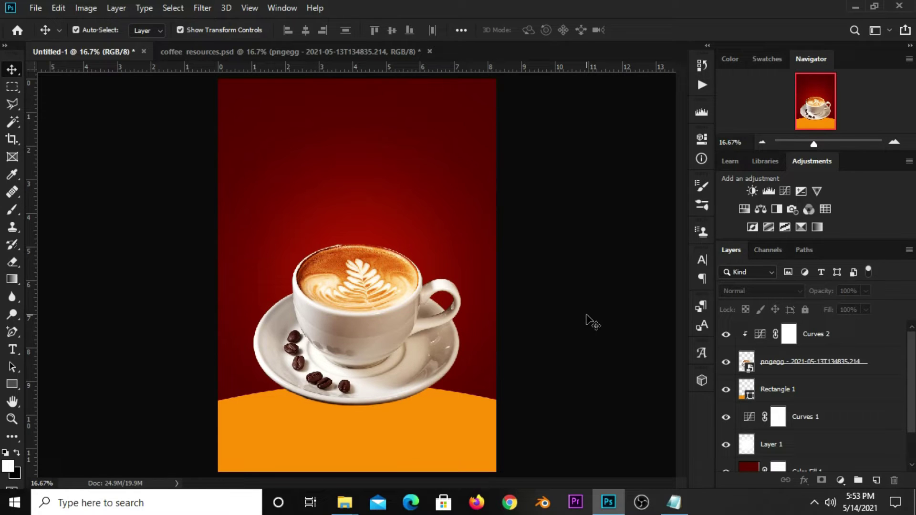
# - Give the cup layer a Drop Shadow with 67% opacity, 85 px distance and 114 px size
pyautogui.click(382, 368)
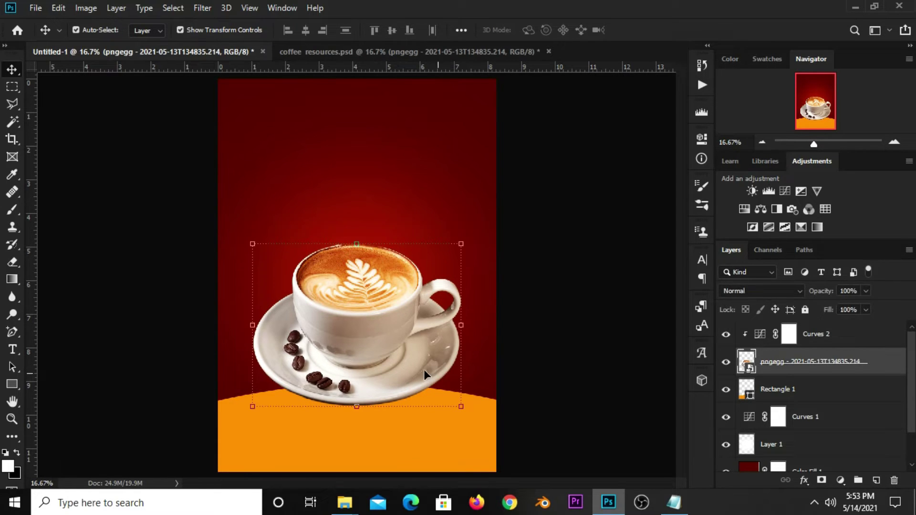
pyautogui.click(726, 362)
pyautogui.click(805, 477)
pyautogui.click(731, 352)
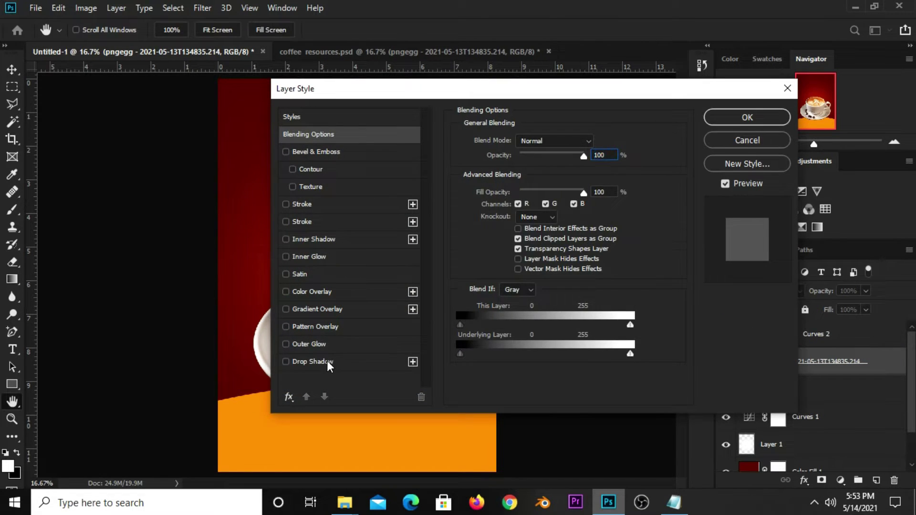
pyautogui.click(327, 361)
pyautogui.click(591, 158)
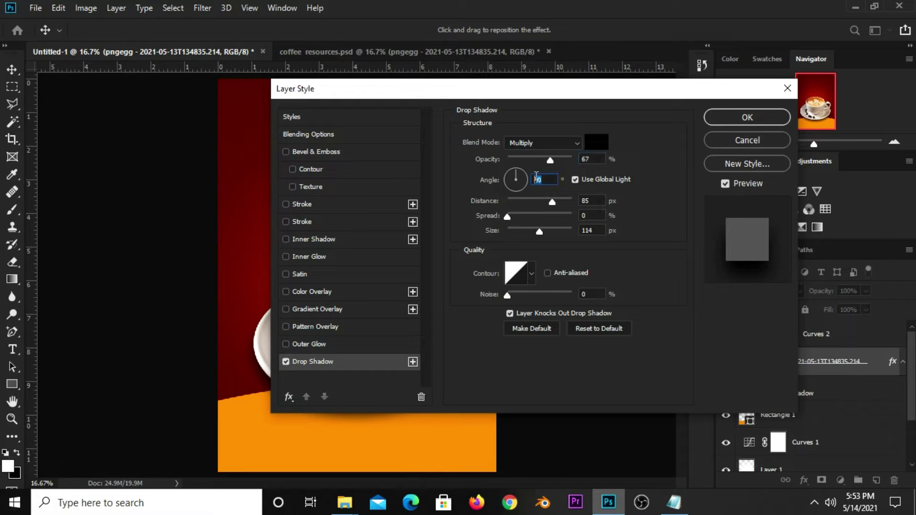
pyautogui.click(581, 202)
pyautogui.click(581, 219)
pyautogui.click(730, 117)
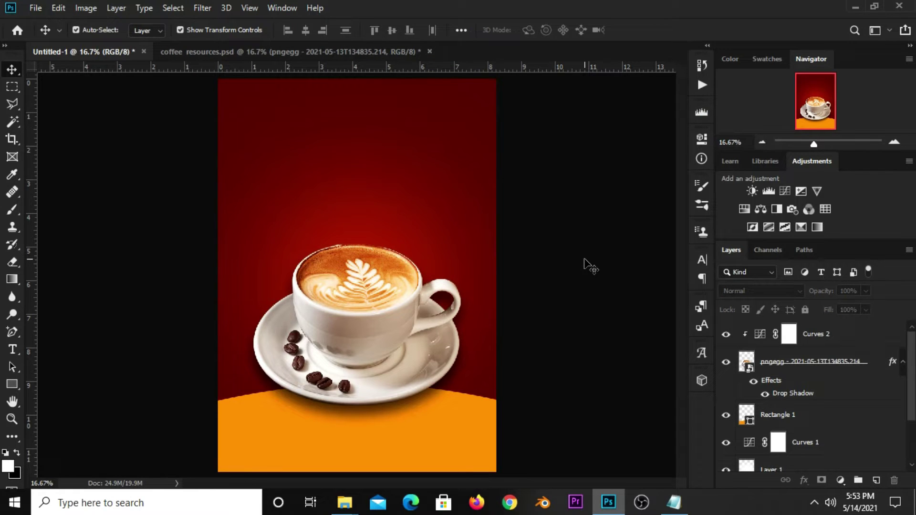
pyautogui.click(389, 296)
# - Drag the light-ray glow from coffee resources.psd into the poster, beneath Rectangle 1
pyautogui.hotkey('ctrl', 'a')
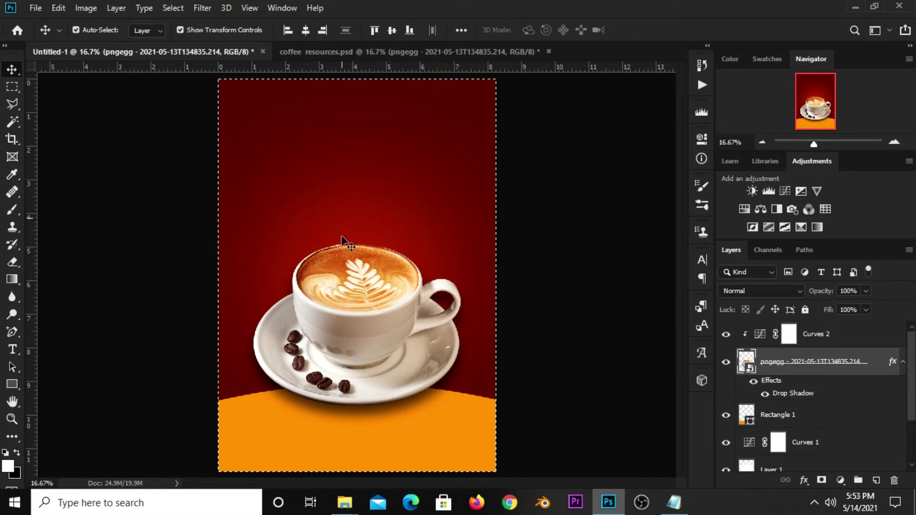
pyautogui.hotkey('ctrl', 'd')
pyautogui.click(528, 238)
pyautogui.click(342, 57)
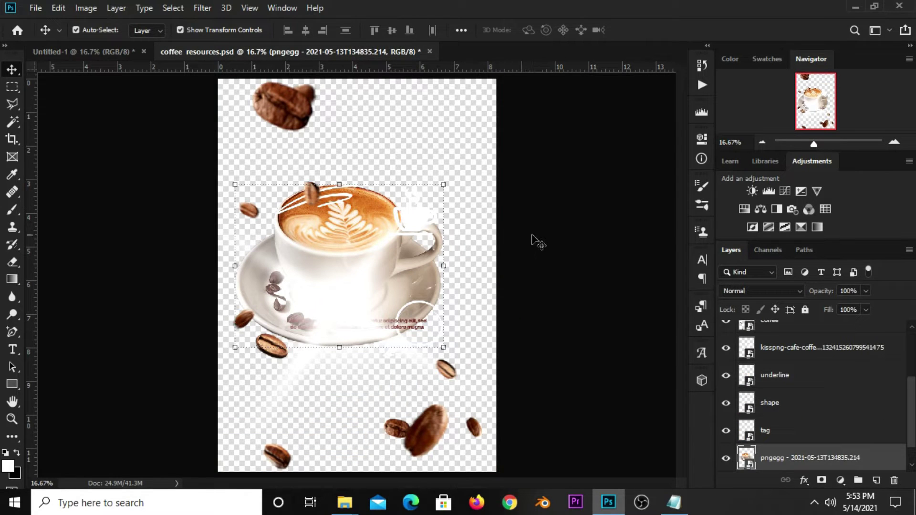
pyautogui.moveTo(336, 298); pyautogui.dragTo(310, 270)
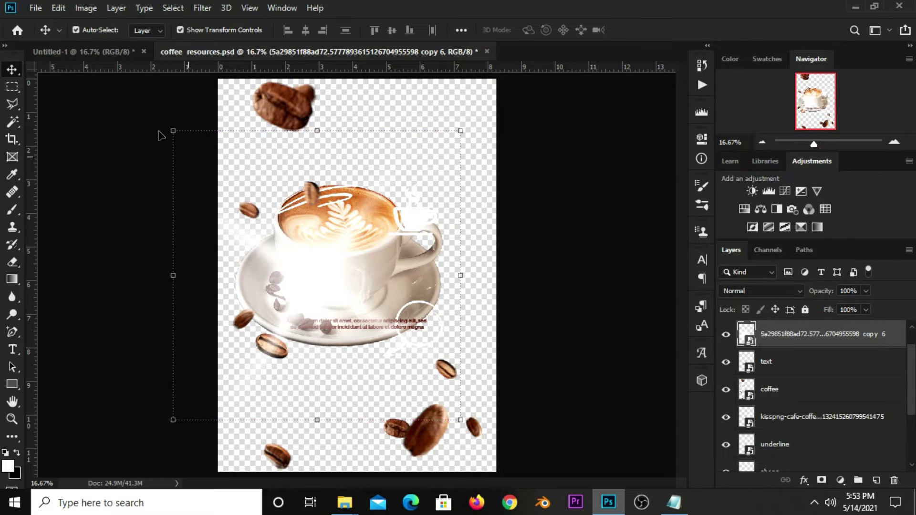
pyautogui.click(112, 53)
pyautogui.moveTo(281, 208)
pyautogui.mouseDown()
pyautogui.moveTo(327, 235)
pyautogui.moveTo(365, 323)
pyautogui.mouseUp()
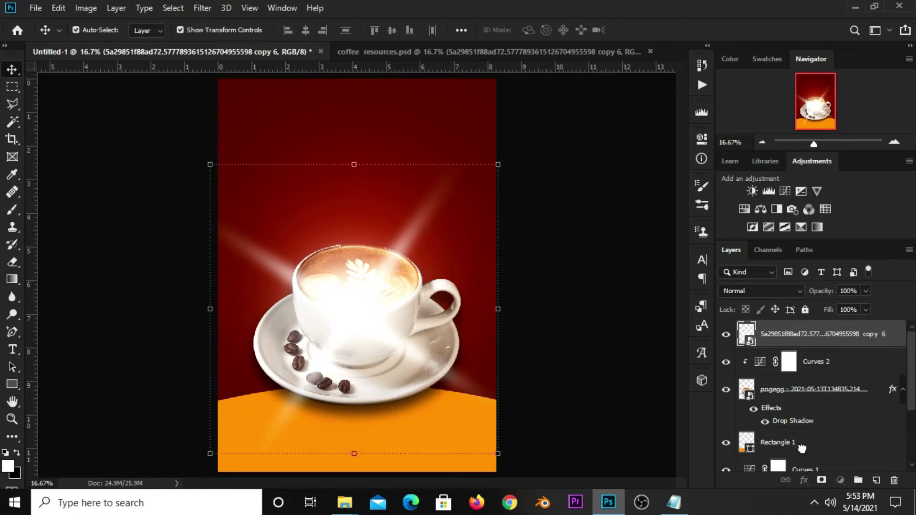
pyautogui.moveTo(802, 449); pyautogui.dragTo(750, 440)
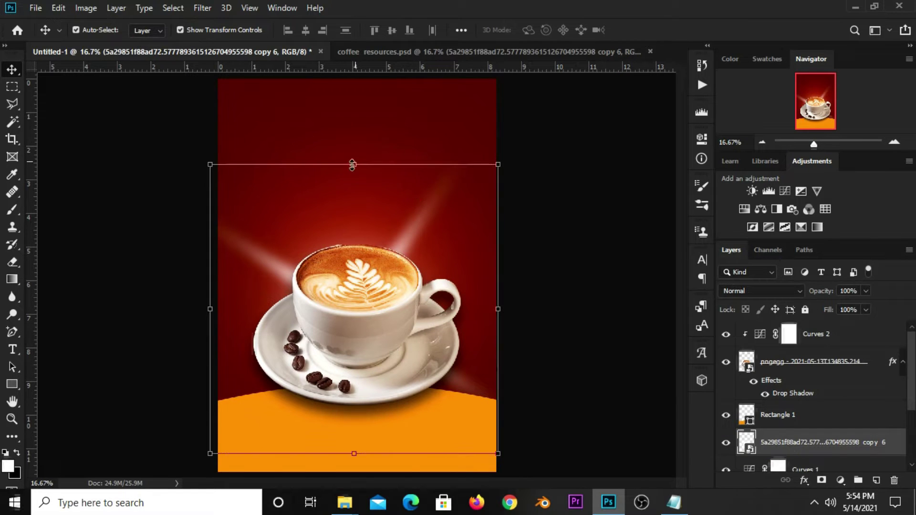
# - Convert the glow to a Smart Object, scale it to 81.86%, and blend as Overlay at 39%
pyautogui.hotkey('ctrl', 't')
pyautogui.click(513, 30)
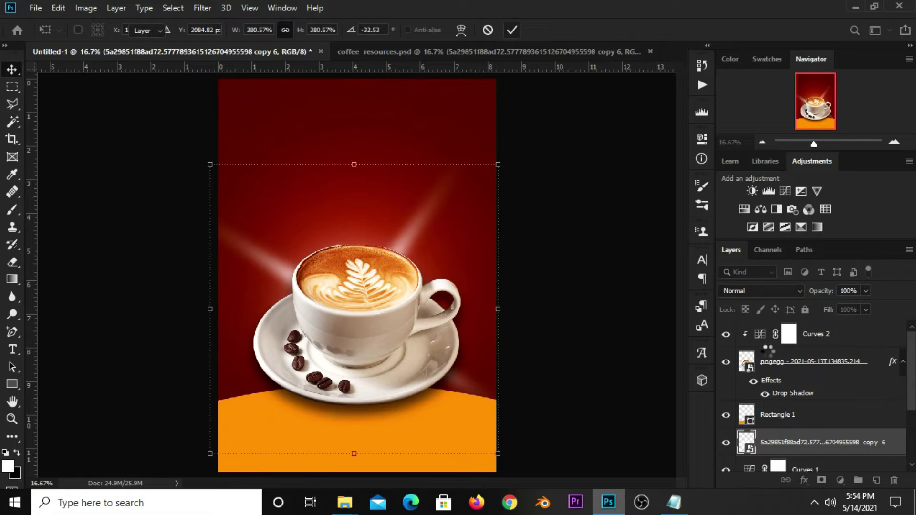
pyautogui.rightClick(787, 435)
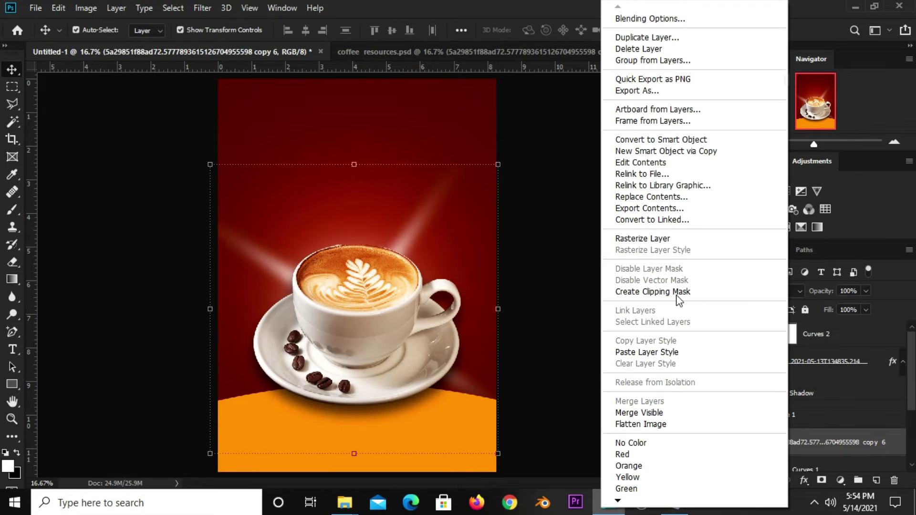
pyautogui.click(644, 139)
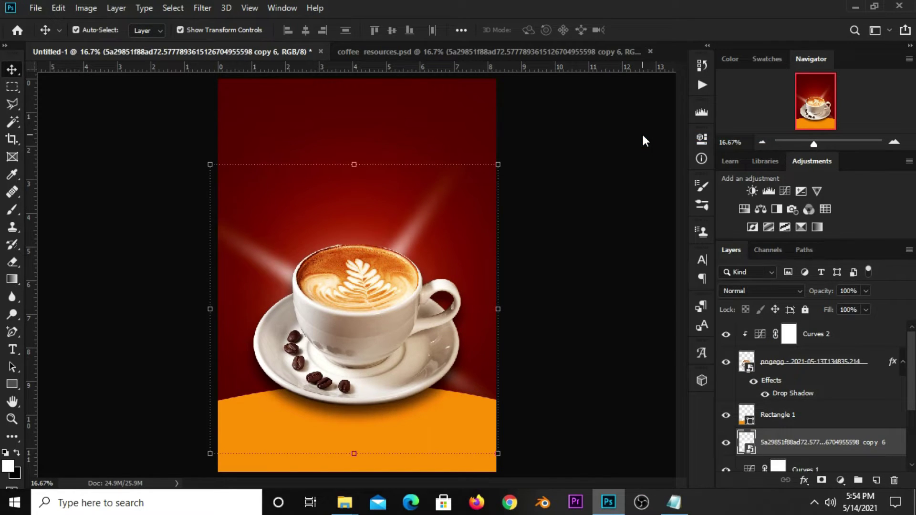
pyautogui.moveTo(355, 164); pyautogui.dragTo(355, 216)
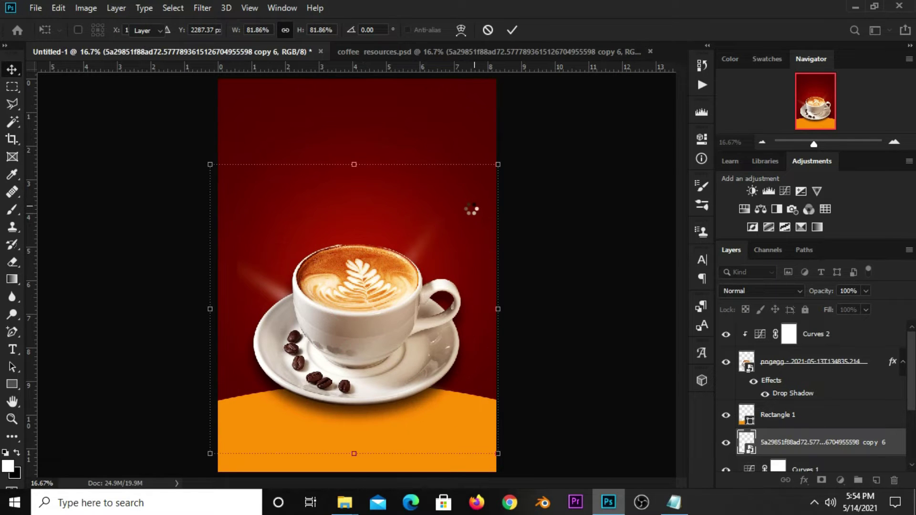
pyautogui.press('Return')
pyautogui.click(729, 291)
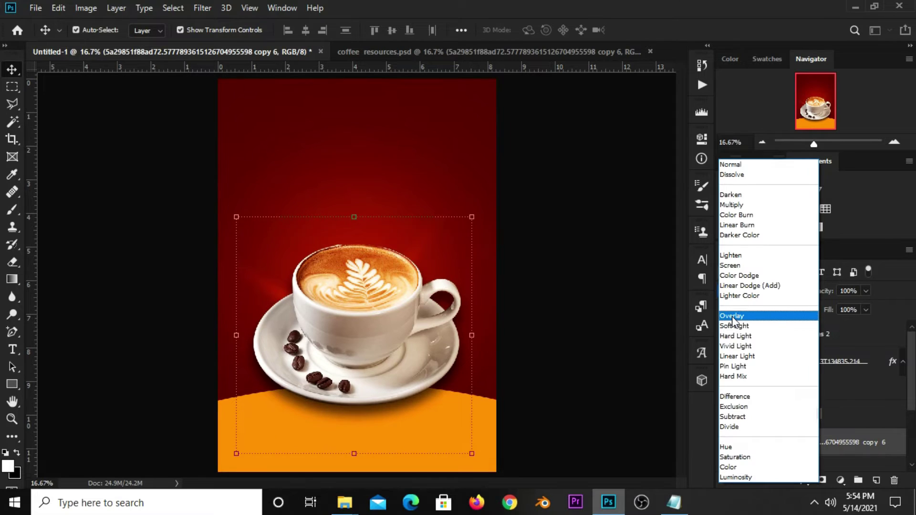
pyautogui.click(734, 317)
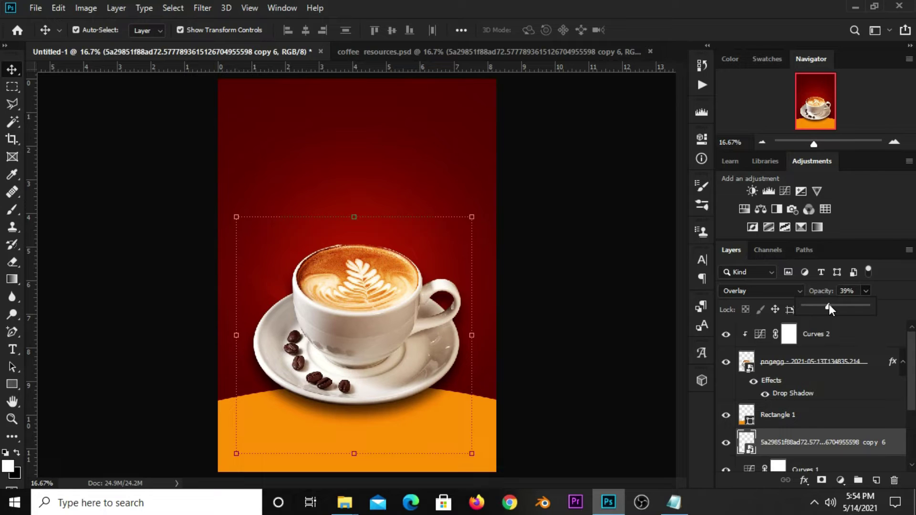
pyautogui.click(628, 358)
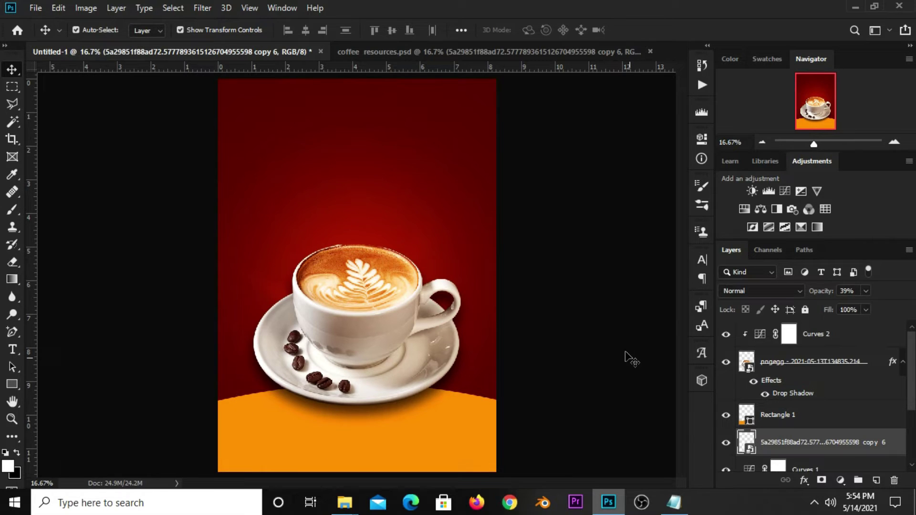
# - Duplicate the copy 6 glow layer twice and tilt the newest copy about 48 degrees
pyautogui.click(781, 450)
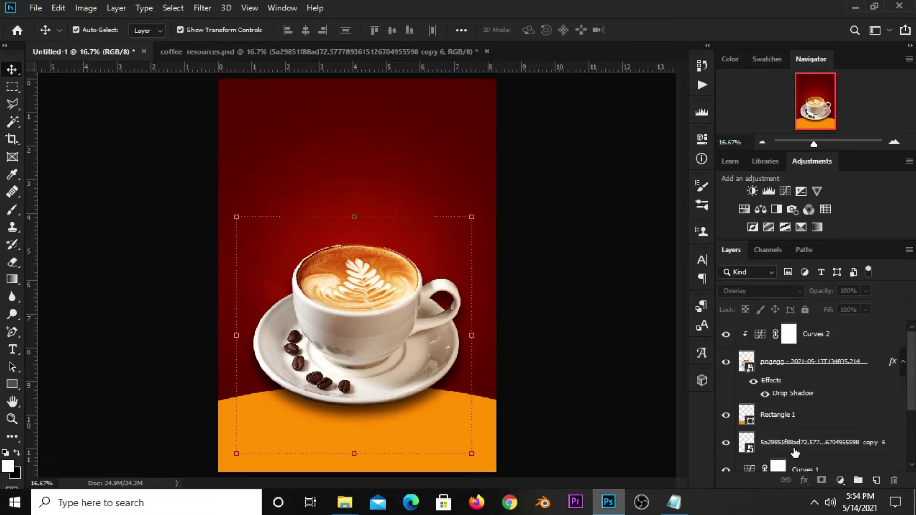
pyautogui.hotkey('ctrl', 'j')
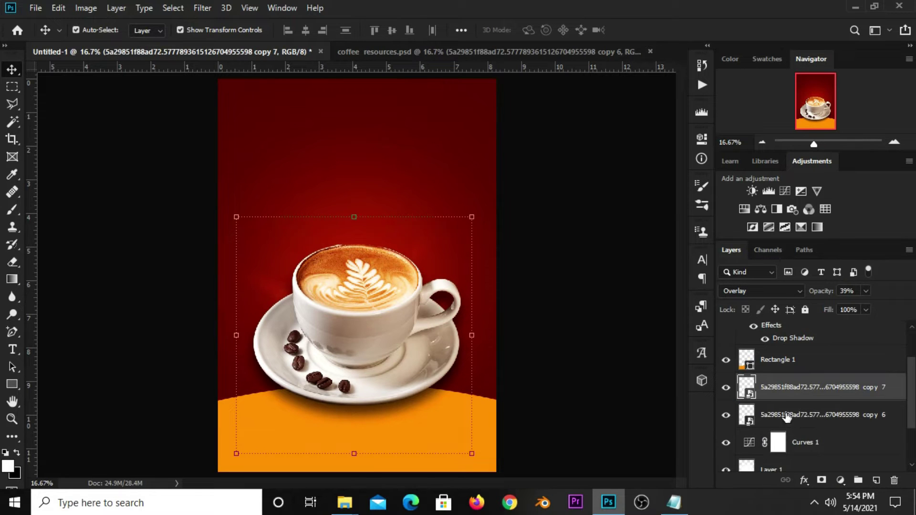
pyautogui.moveTo(352, 210); pyautogui.dragTo(439, 223)
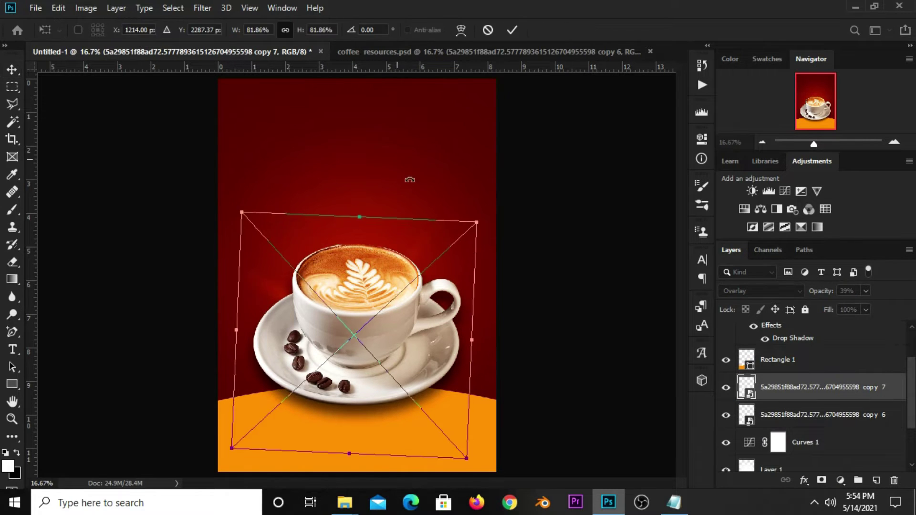
pyautogui.press('Escape')
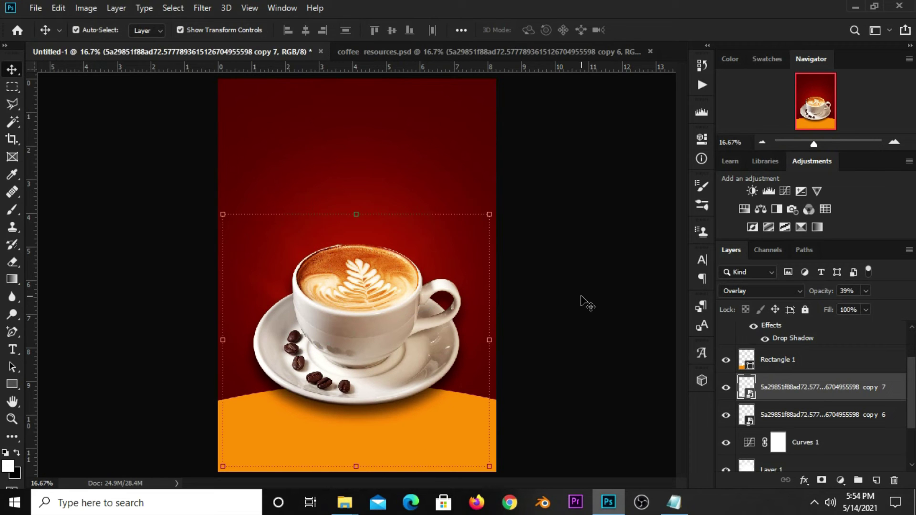
pyautogui.click(775, 415)
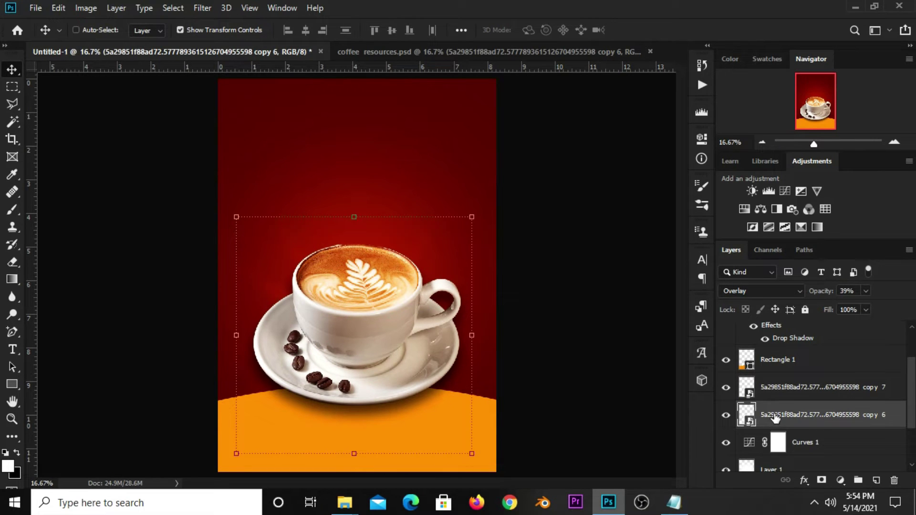
pyautogui.hotkey('ctrl', 'j')
pyautogui.hotkey('ctrl', 't')
pyautogui.moveTo(408, 178); pyautogui.dragTo(275, 188)
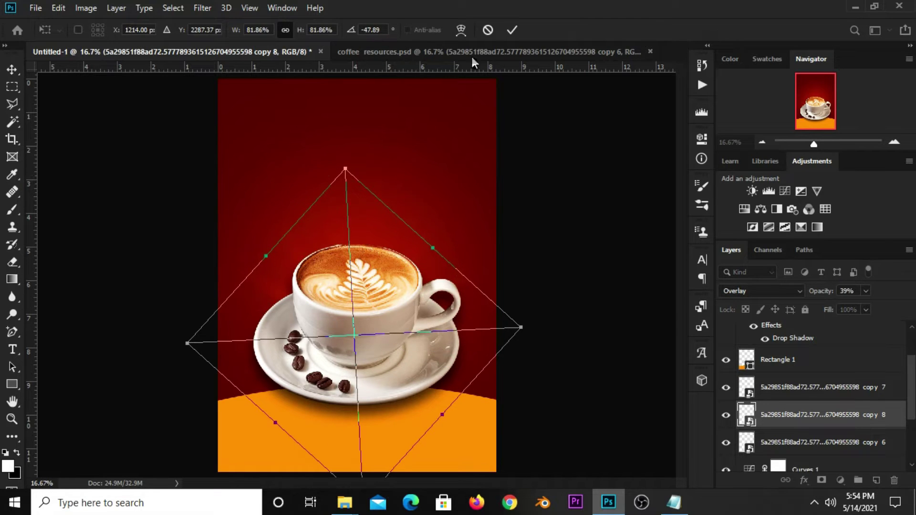
pyautogui.click(509, 31)
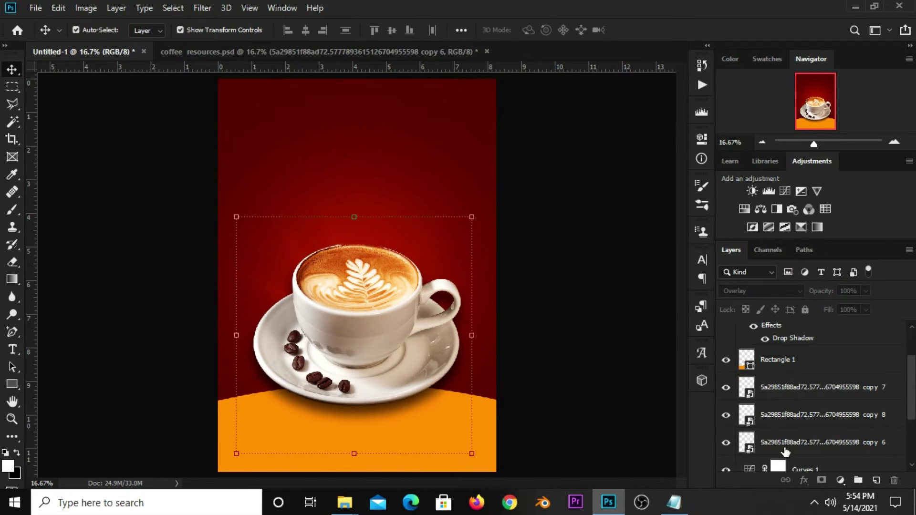
# - Group glow copies 6, 7 and 8 into Group 1 at 80% opacity
pyautogui.click(777, 451)
pyautogui.keyDown('shift'); pyautogui.click(779, 398); pyautogui.keyUp('shift')
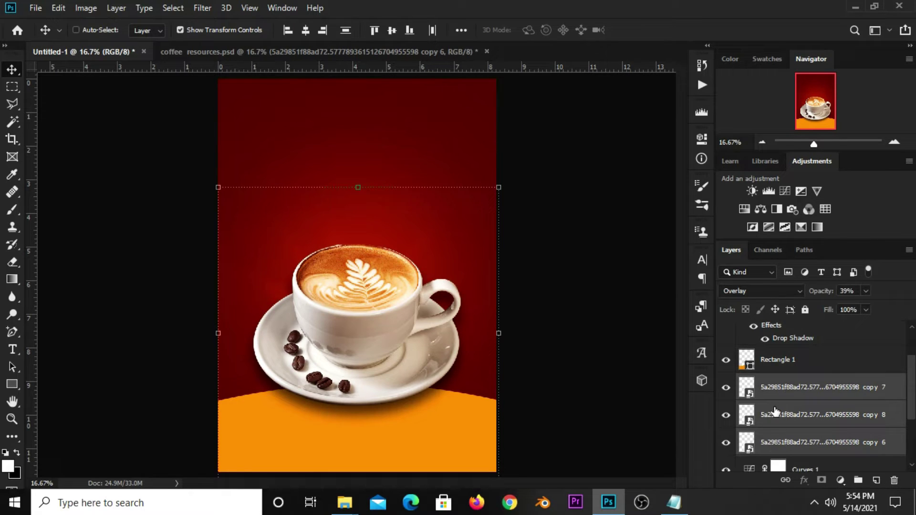
pyautogui.hotkey('ctrl', 'g')
pyautogui.click(726, 383)
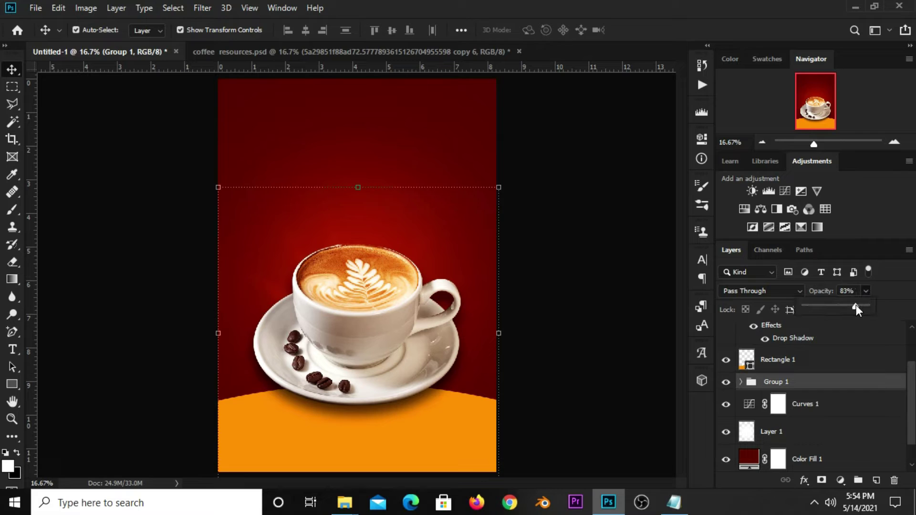
pyautogui.click(726, 383)
pyautogui.click(577, 329)
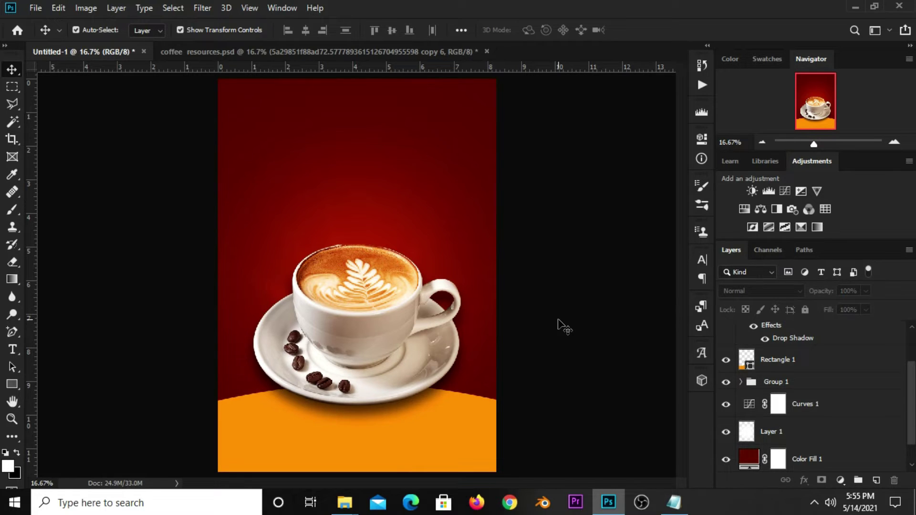
pyautogui.click(673, 502)
# - Copy the word 'logo' from the Notepad notes
pyautogui.click(554, 262)
pyautogui.moveTo(543, 287); pyautogui.dragTo(515, 287)
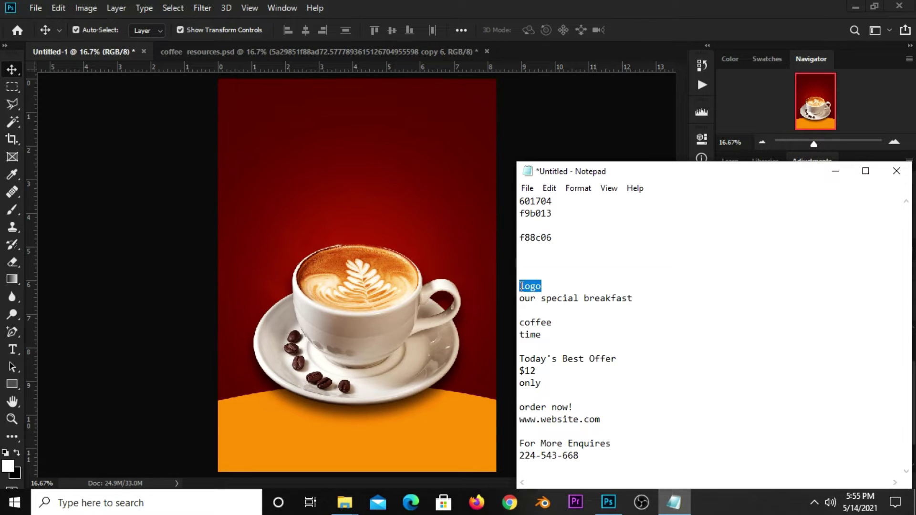
pyautogui.rightClick(521, 287)
pyautogui.click(553, 124)
# - Paste 'LOGO' as a new horizontal text layer near the poster's top right
pyautogui.click(427, 140)
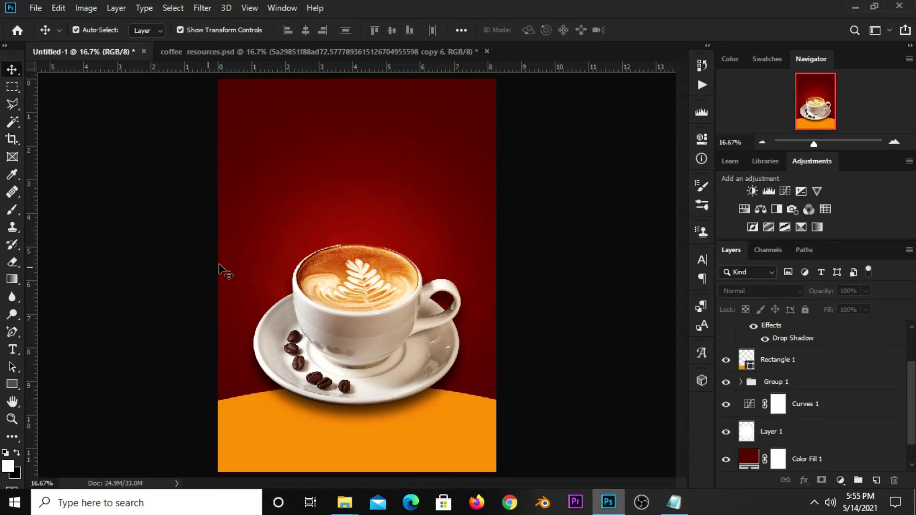
pyautogui.click(12, 350)
pyautogui.click(56, 349)
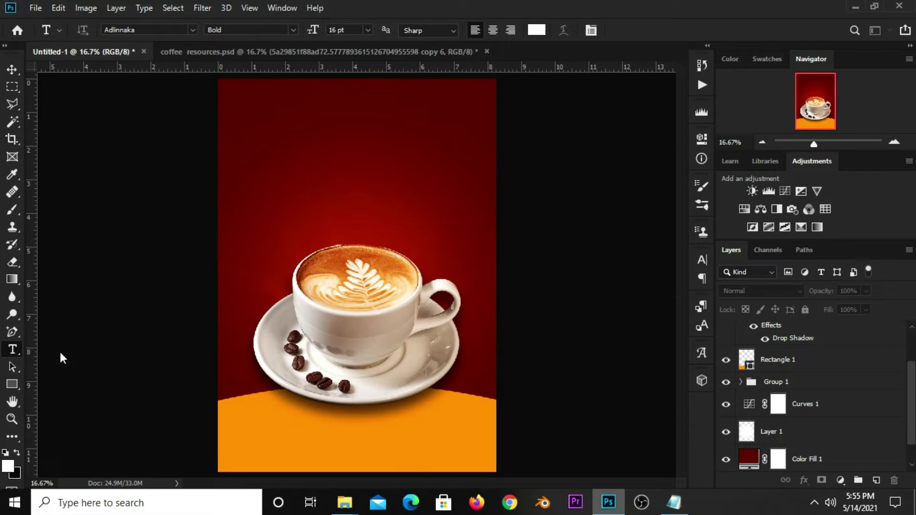
pyautogui.click(428, 124)
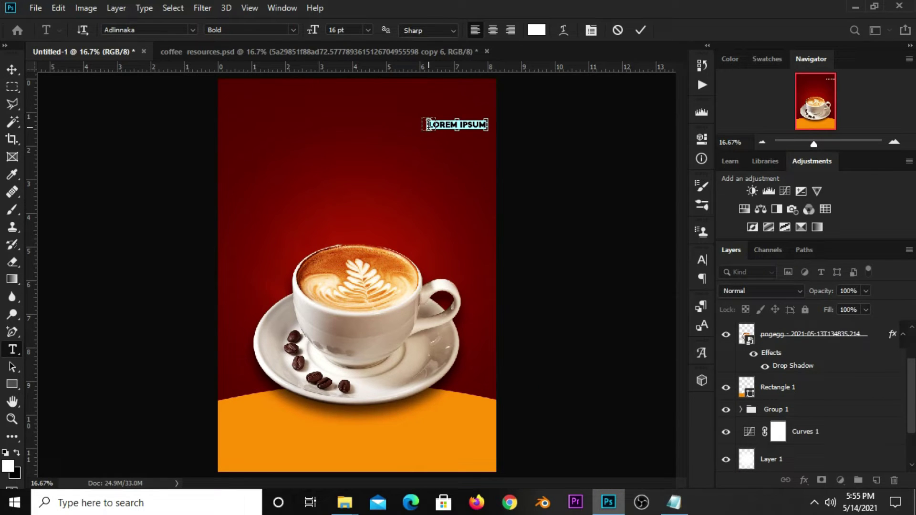
pyautogui.hotkey('ctrl', 'v')
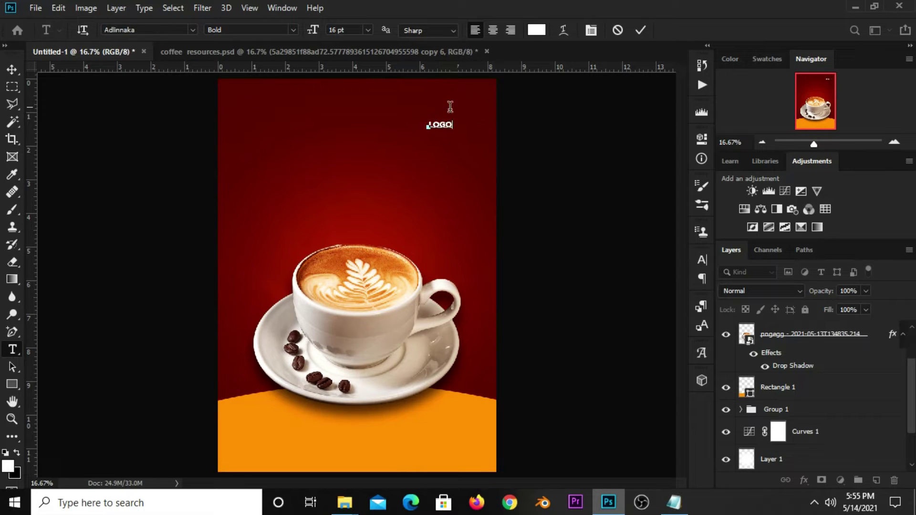
pyautogui.hotkey('ctrl', 'Return')
# - Move the LOGO text so it sits near the top-right corner
pyautogui.click(13, 74)
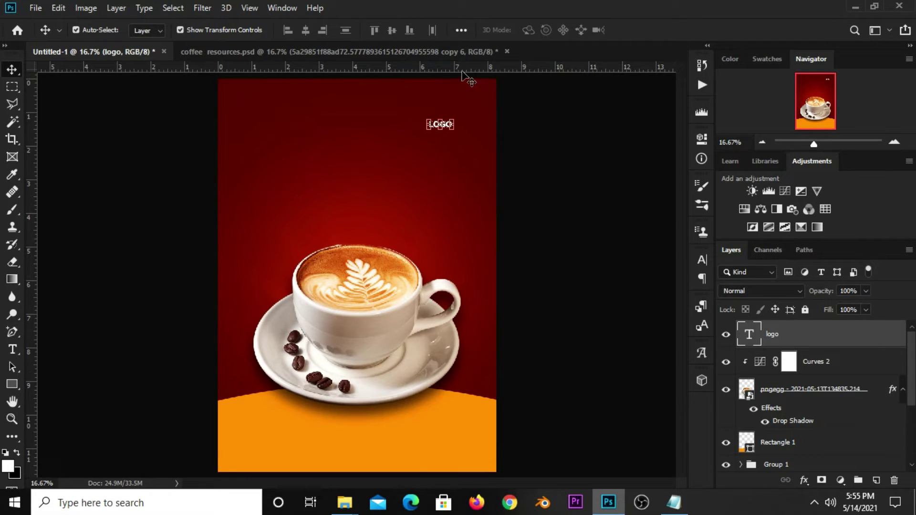
pyautogui.scroll(3, 463, 68)
pyautogui.moveTo(444, 150); pyautogui.dragTo(473, 139)
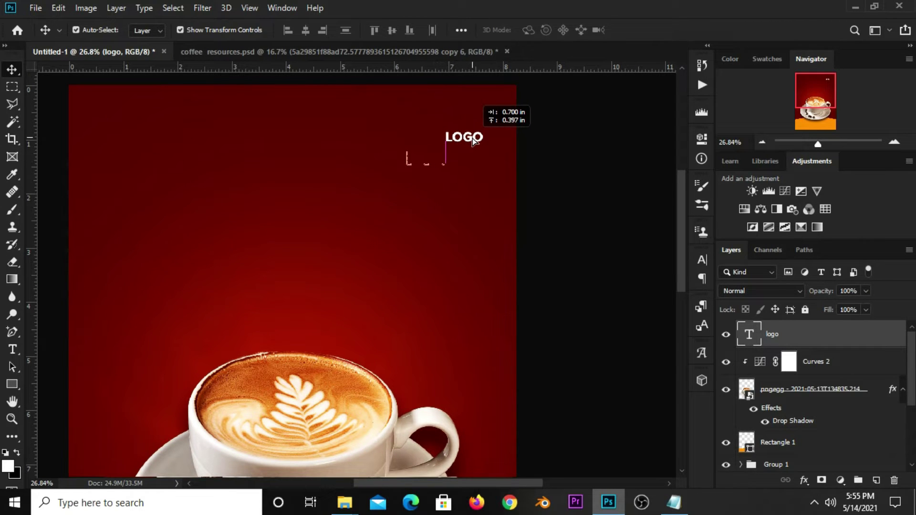
pyautogui.moveTo(474, 140); pyautogui.dragTo(472, 142)
pyautogui.click(588, 199)
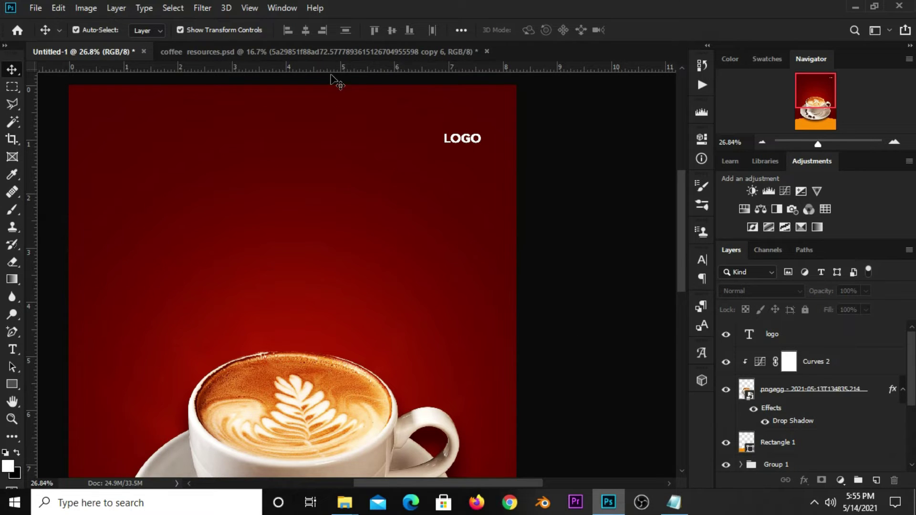
# - Bring the coffee-cup icon from coffee resources into the poster's top right, scaled to about half
pyautogui.click(339, 51)
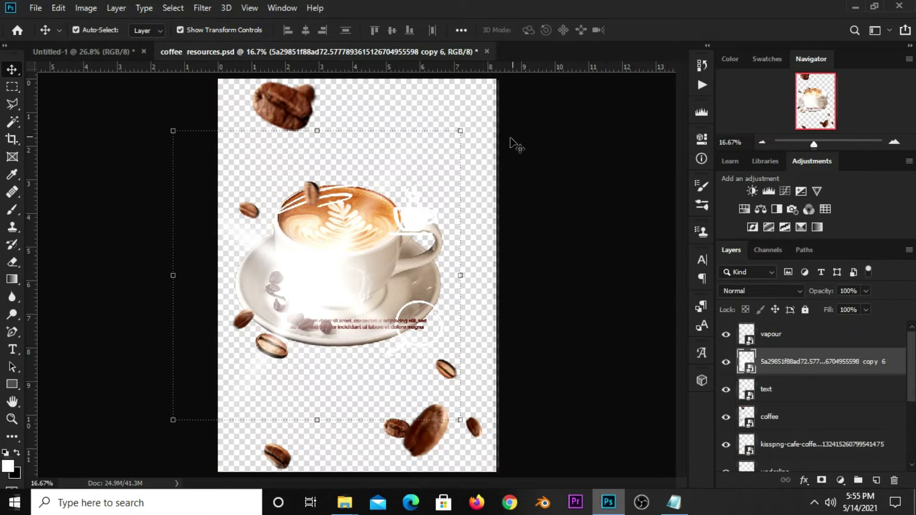
pyautogui.click(421, 228)
pyautogui.moveTo(420, 218); pyautogui.dragTo(110, 67)
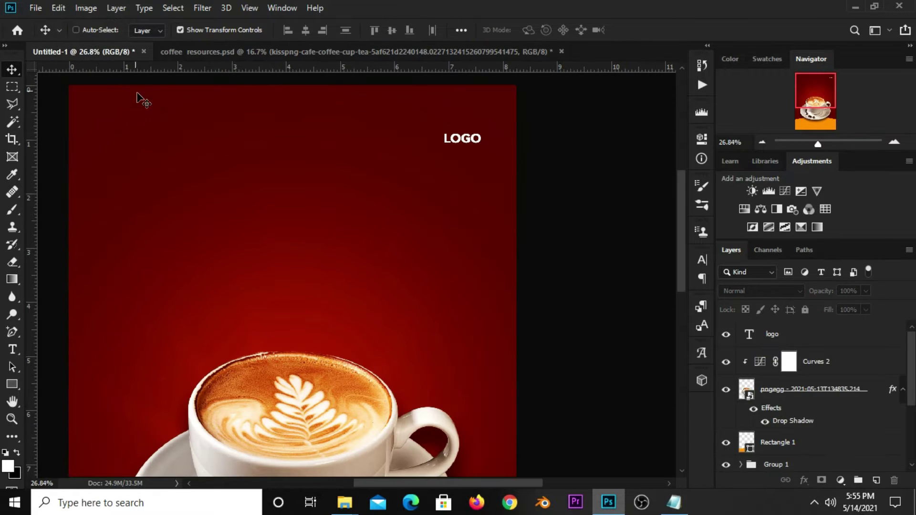
pyautogui.moveTo(110, 67)
pyautogui.mouseDown()
pyautogui.moveTo(439, 165)
pyautogui.moveTo(457, 156)
pyautogui.mouseUp()
pyautogui.moveTo(419, 180)
pyautogui.mouseDown()
pyautogui.moveTo(479, 125)
pyautogui.moveTo(466, 139)
pyautogui.mouseUp()
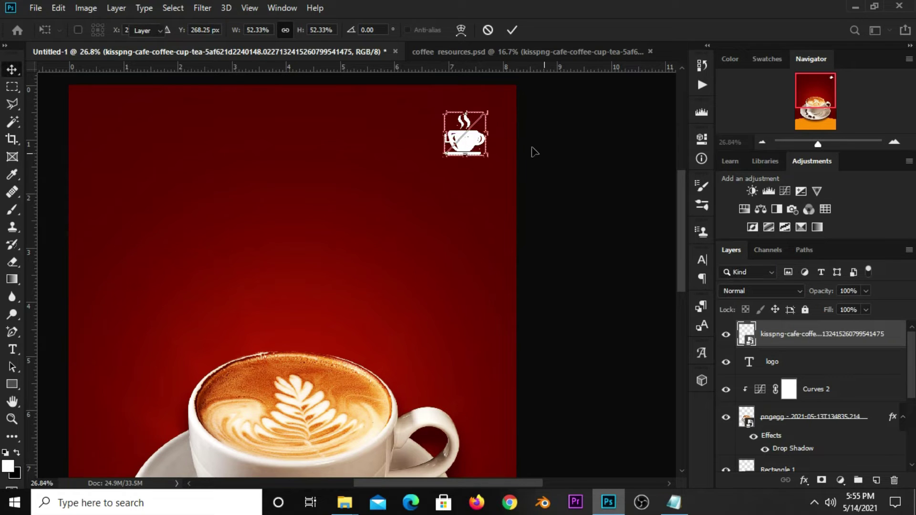
pyautogui.click(553, 190)
# - Move the LOGO text down below the cup icon
pyautogui.click(774, 362)
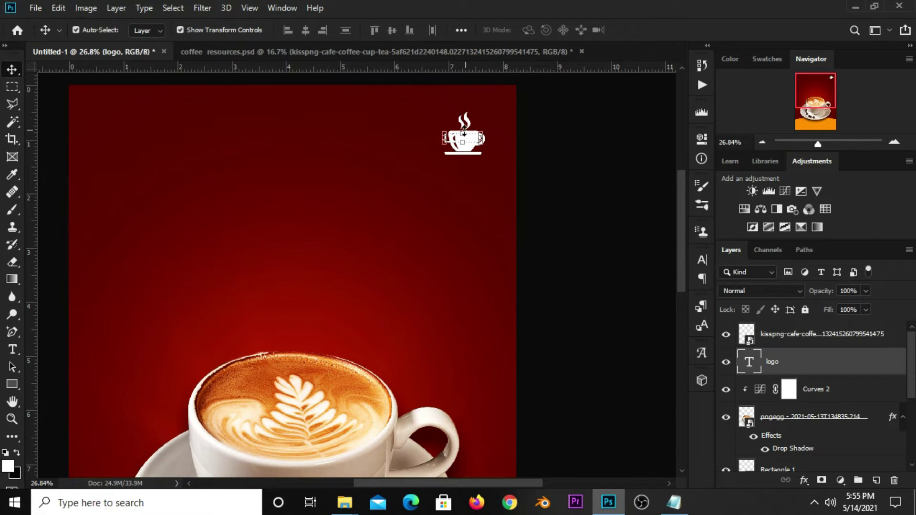
pyautogui.hotkey('ctrl', 't')
pyautogui.moveTo(474, 141); pyautogui.dragTo(476, 165)
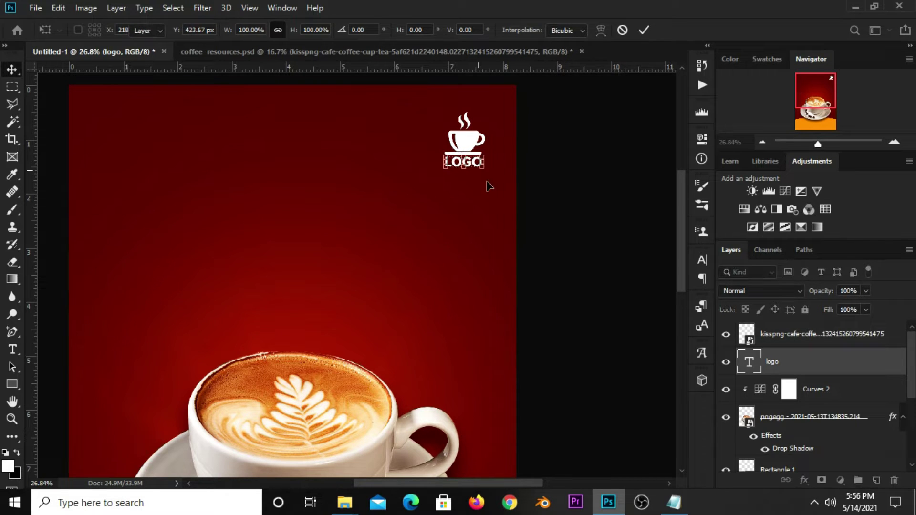
pyautogui.click(549, 206)
# - Scale the cup icon and LOGO together down to about 90%
pyautogui.click(773, 336)
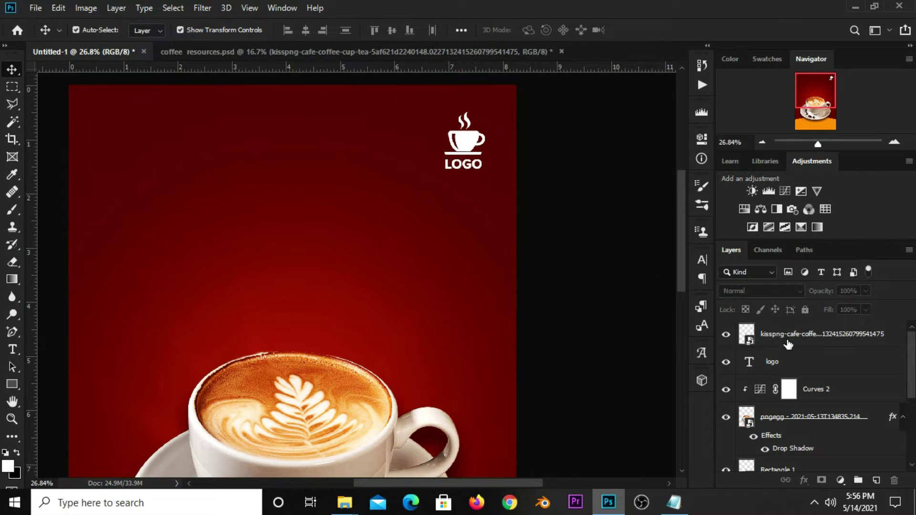
pyautogui.keyDown('shift'); pyautogui.click(772, 354); pyautogui.keyUp('shift')
pyautogui.hotkey('ctrl', 't')
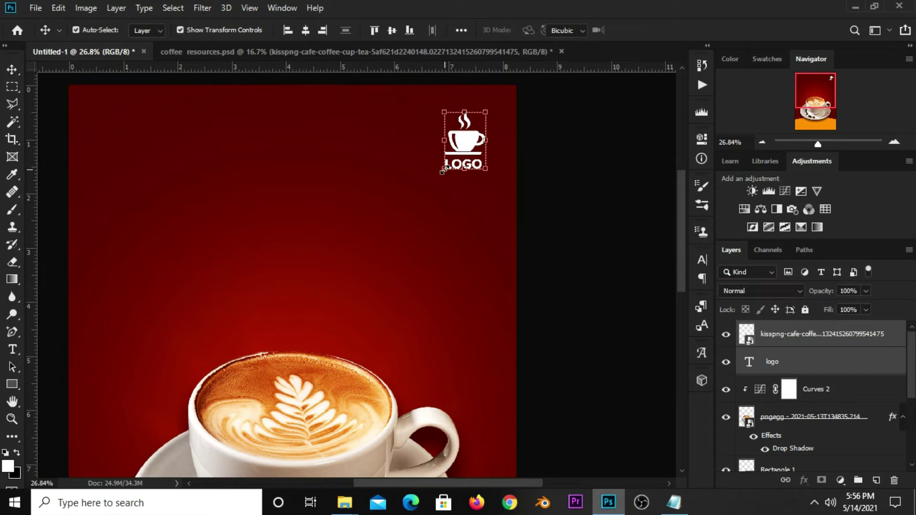
pyautogui.moveTo(445, 170); pyautogui.dragTo(445, 165)
pyautogui.press('Return')
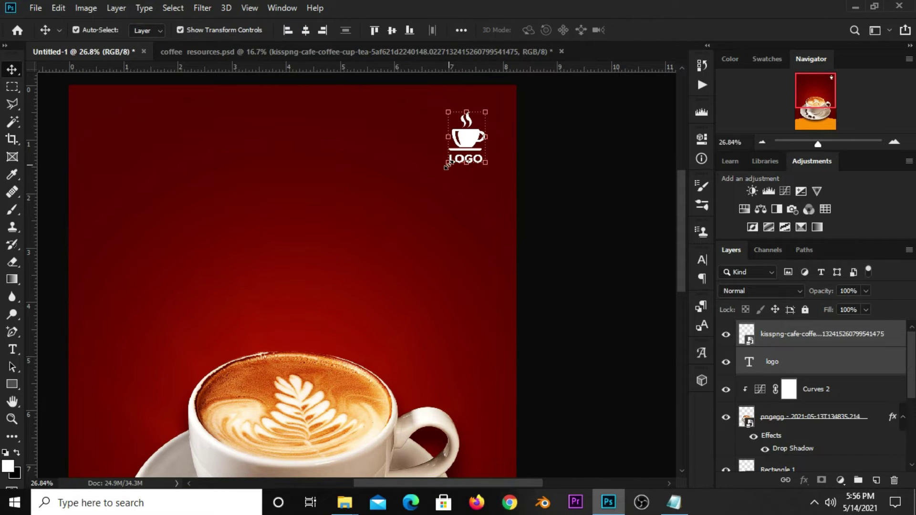
pyautogui.click(528, 158)
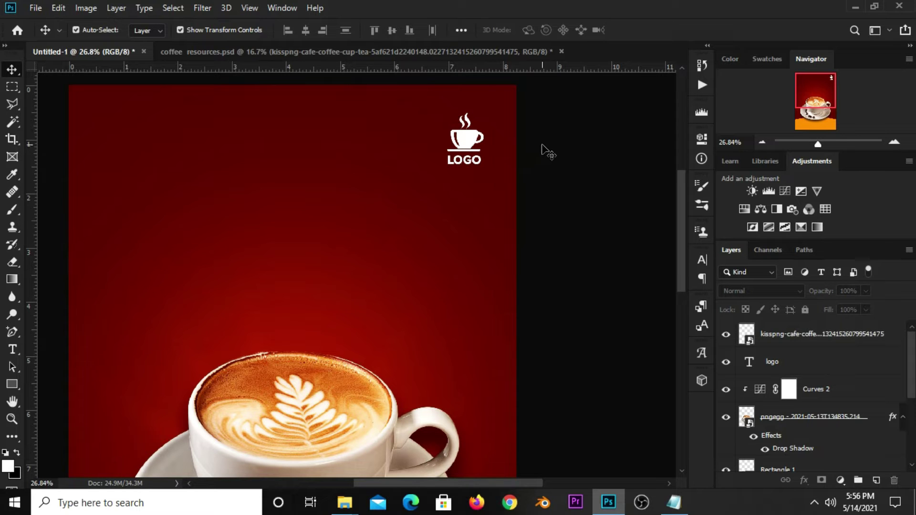
# - Copy the line 'OUR SPECIAL BREAKFAST' from the Notepad notes
pyautogui.click(651, 420)
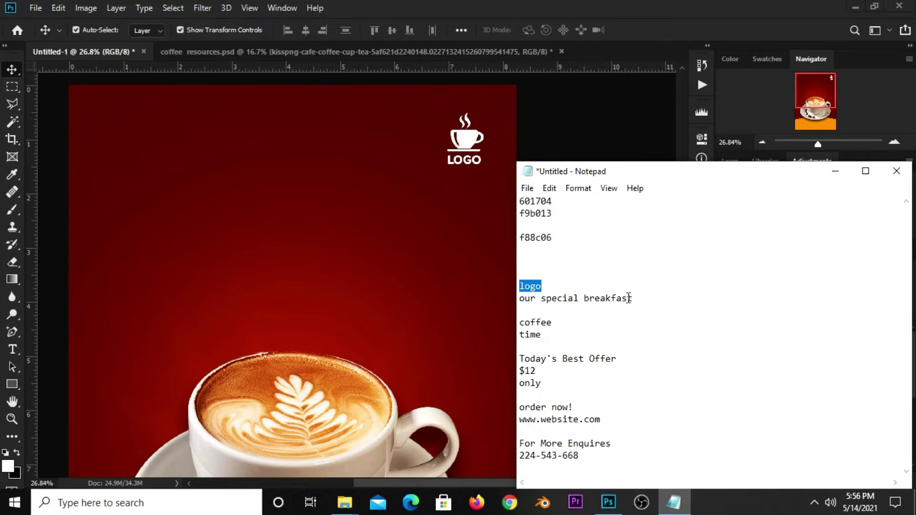
pyautogui.moveTo(629, 298); pyautogui.dragTo(528, 302)
pyautogui.rightClick(520, 298)
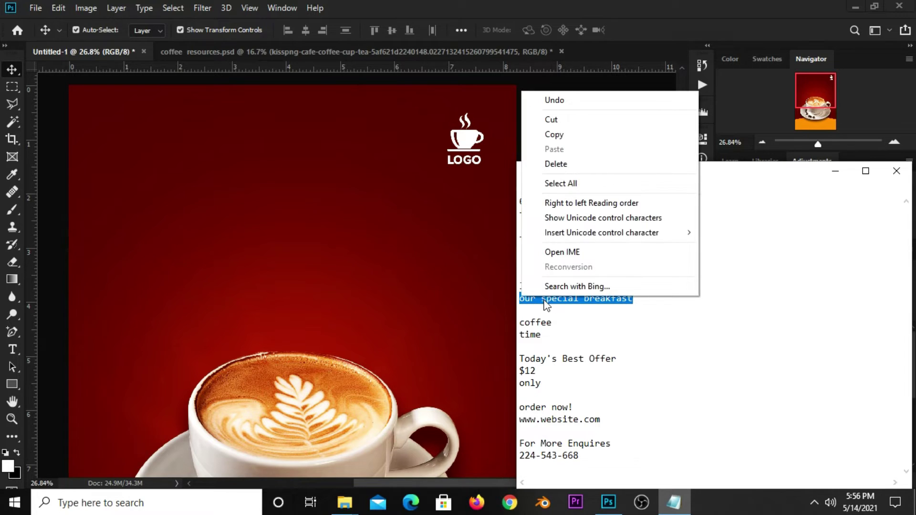
pyautogui.click(570, 136)
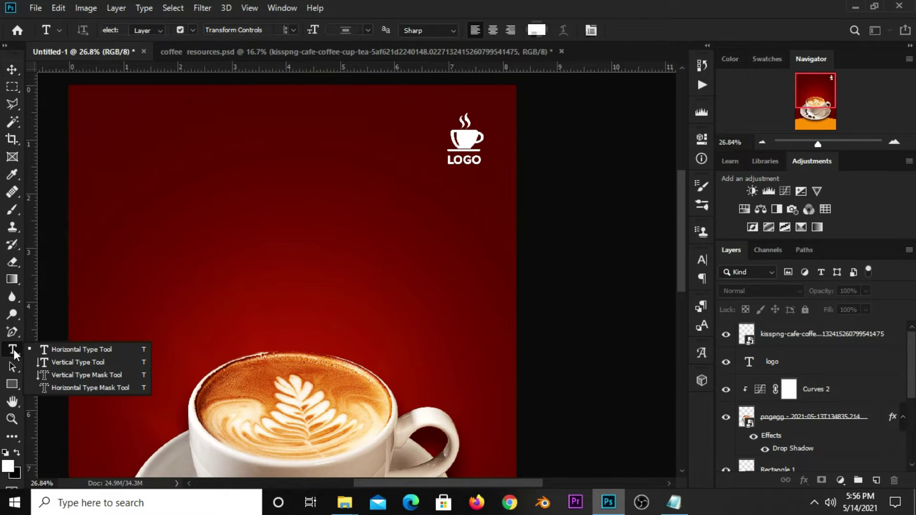
# - Paste 'OUR SPECIAL BREAKFAST' as text near the poster's top at 14 pt with 50 tracking
pyautogui.moveTo(13, 349); pyautogui.dragTo(36, 348)
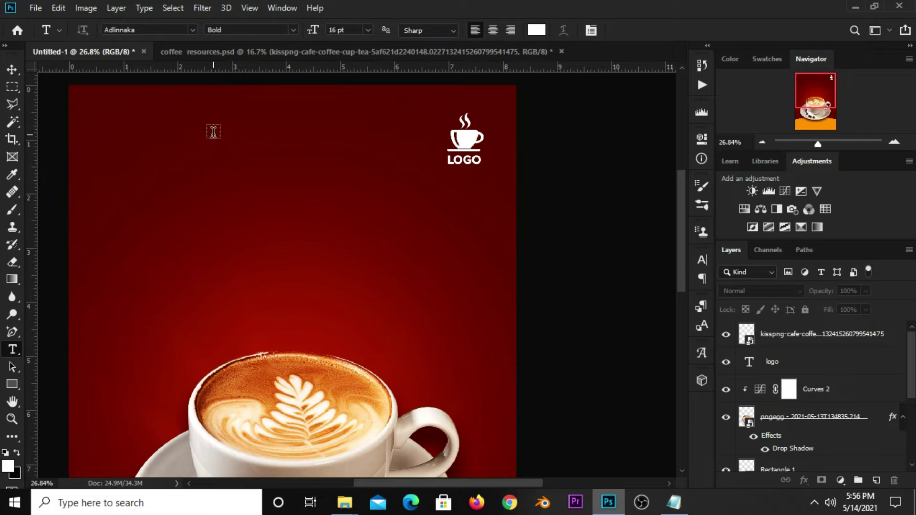
pyautogui.click(213, 131)
pyautogui.hotkey('ctrl', 'v')
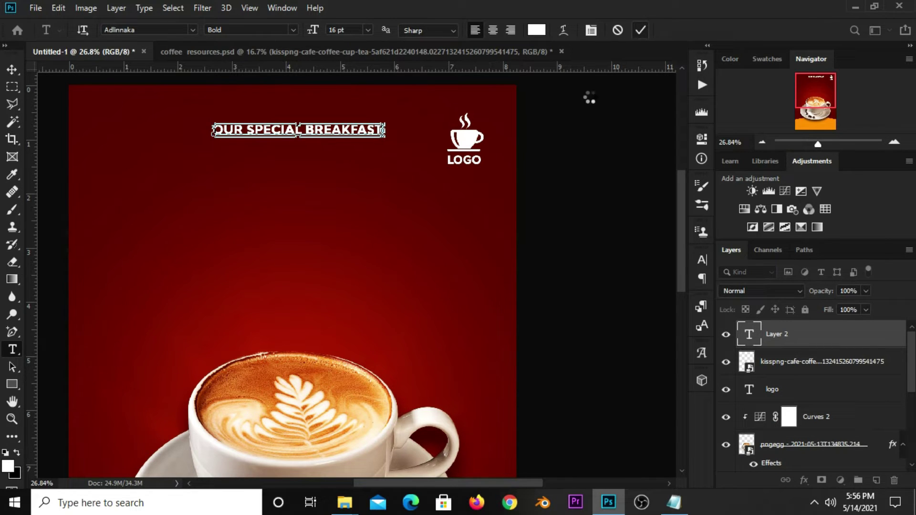
pyautogui.click(368, 30)
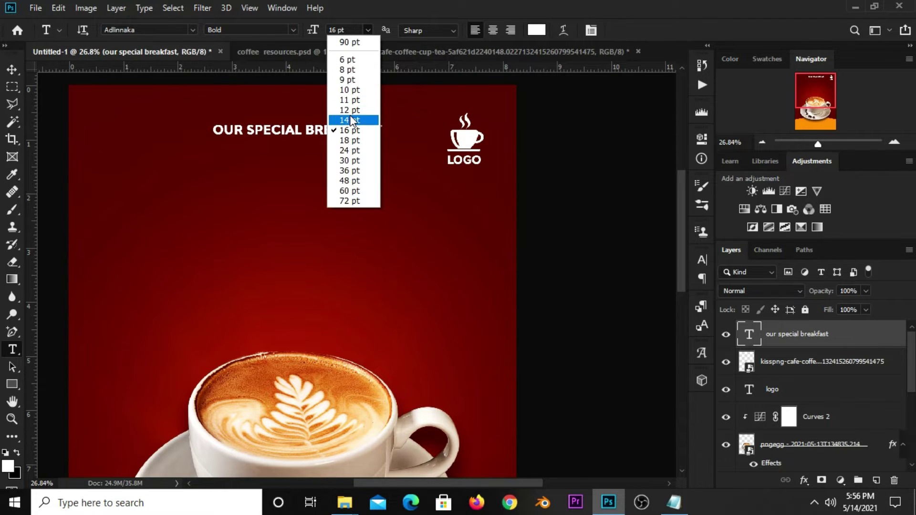
pyautogui.click(348, 117)
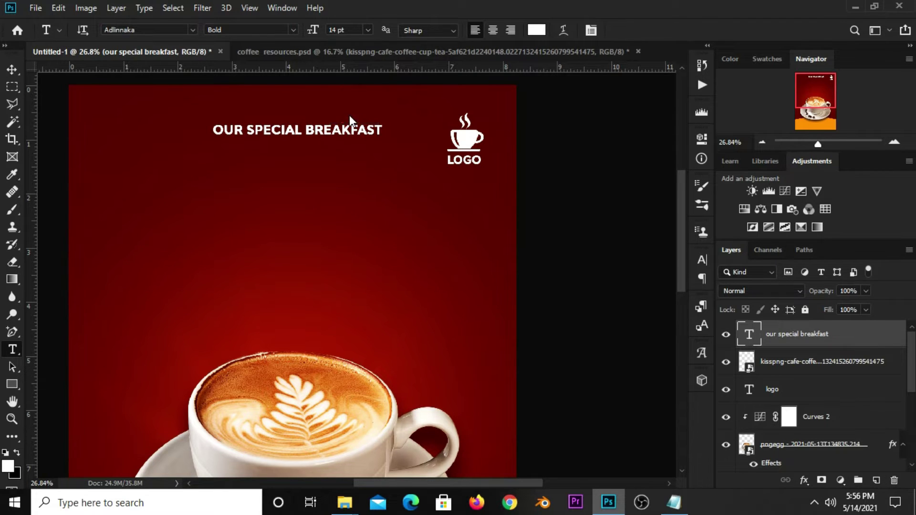
pyautogui.click(702, 259)
pyautogui.click(678, 309)
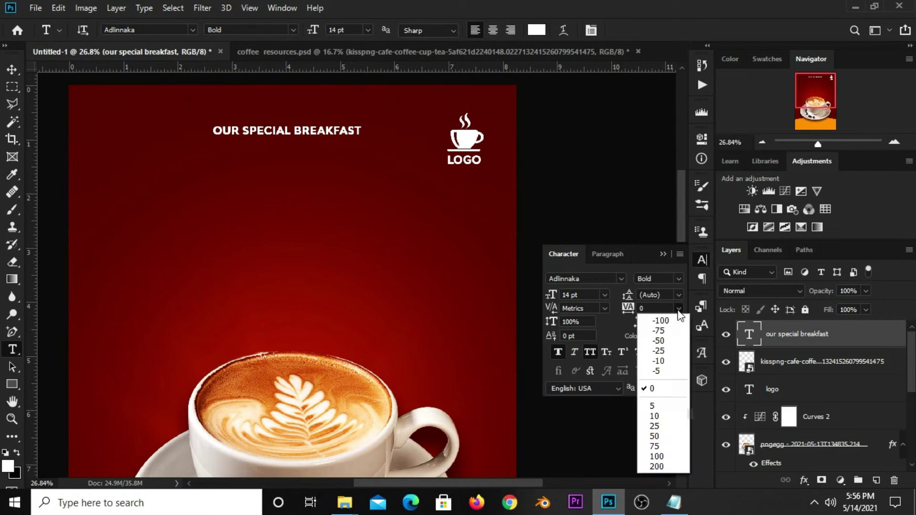
pyautogui.click(664, 434)
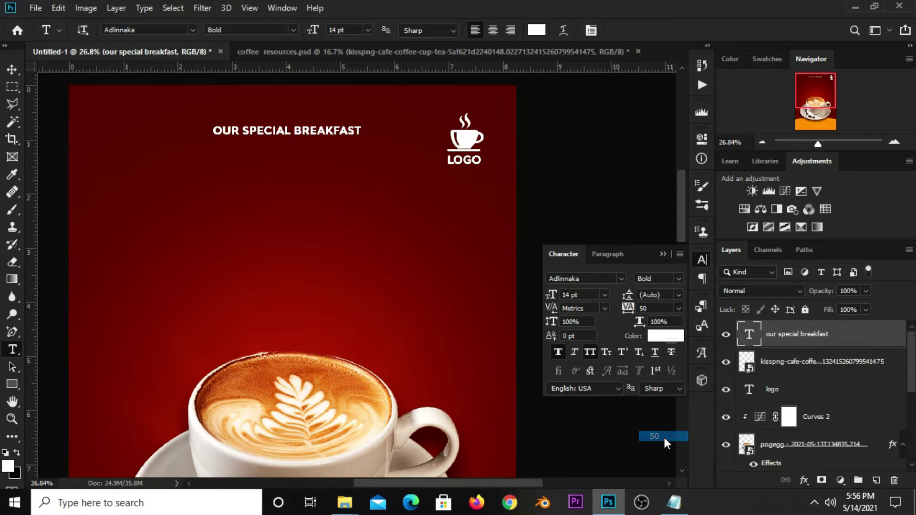
pyautogui.click(664, 254)
# - Centre the OUR SPECIAL BREAKFAST headline horizontally on the canvas
pyautogui.moveTo(12, 69); pyautogui.dragTo(59, 74)
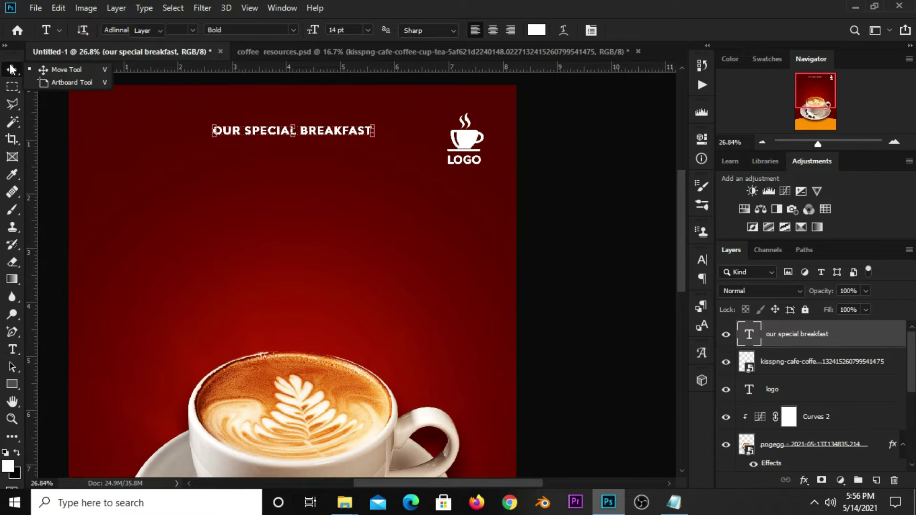
pyautogui.click(58, 73)
pyautogui.hotkey('ctrl', 'a')
pyautogui.click(305, 32)
pyautogui.hotkey('ctrl', 'd')
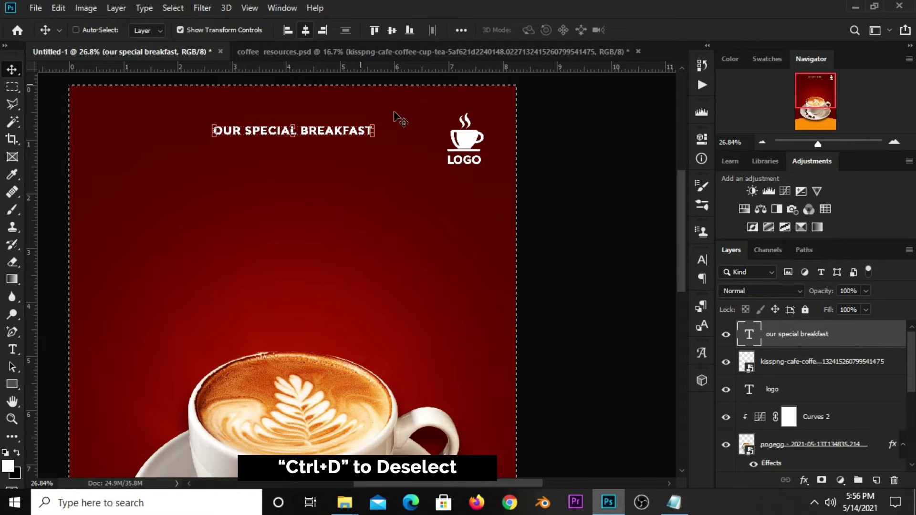
pyautogui.click(581, 177)
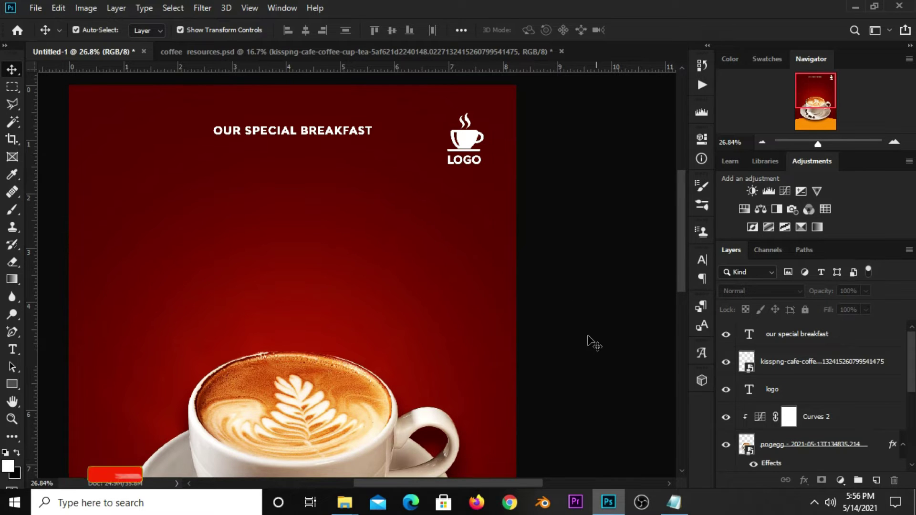
# - Copy the word 'coffee' from the Notepad notes
pyautogui.hotkey('alt', 'Tab')
pyautogui.click(519, 334)
pyautogui.hotkey('shift', 'Up')
pyautogui.rightClick(526, 327)
pyautogui.click(562, 165)
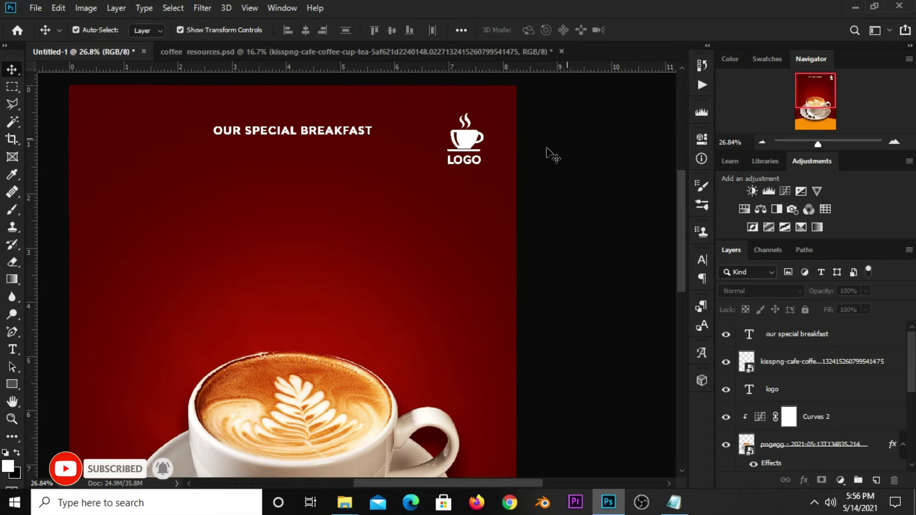
pyautogui.click(265, 136)
# - Duplicate the headline lower down and replace its text with 'COFFEE'
pyautogui.moveTo(265, 134); pyautogui.dragTo(268, 194)
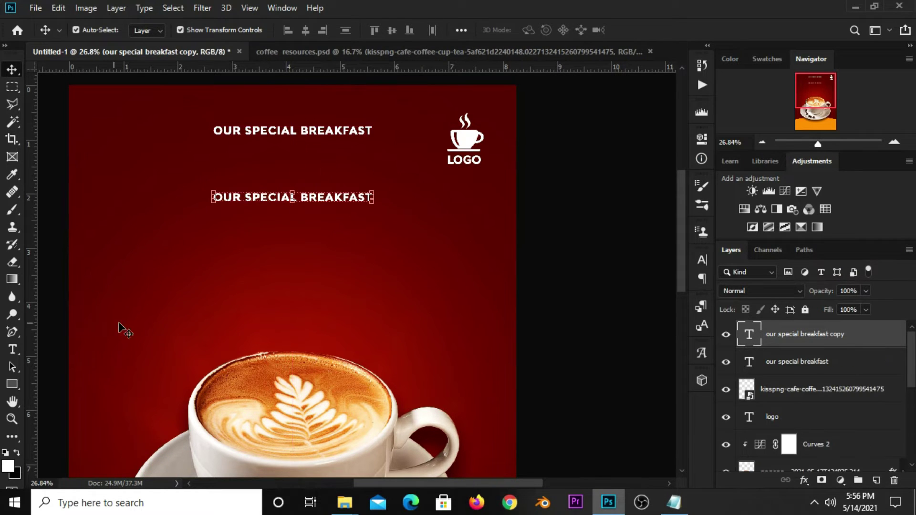
pyautogui.click(11, 354)
pyautogui.click(55, 348)
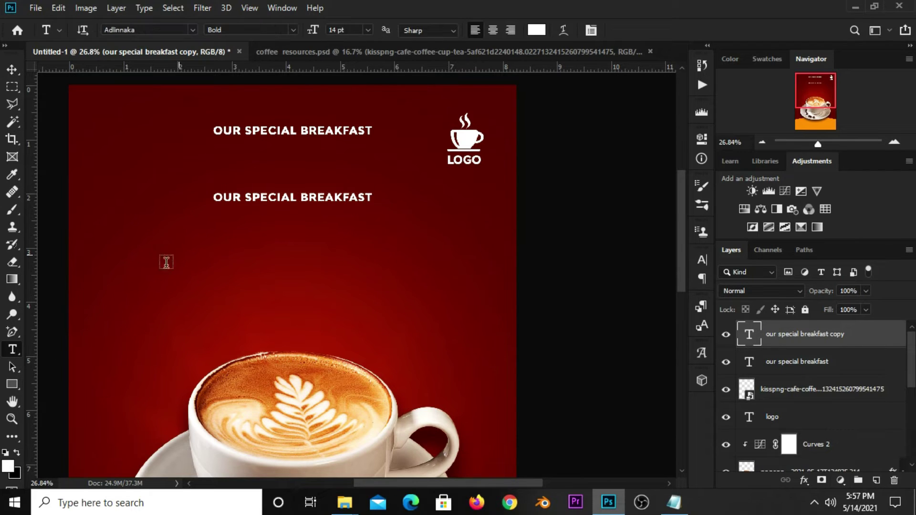
pyautogui.click(284, 195)
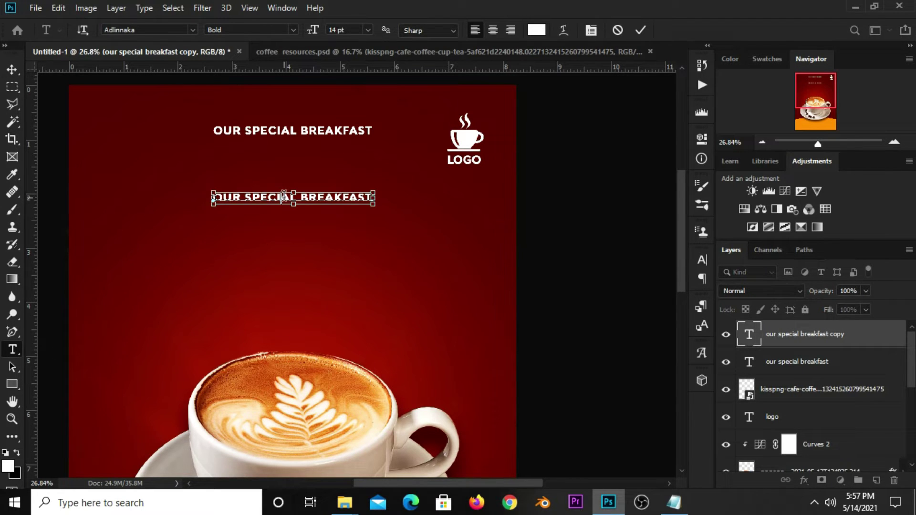
pyautogui.hotkey('ctrl', 'a')
pyautogui.write('COFFEE')
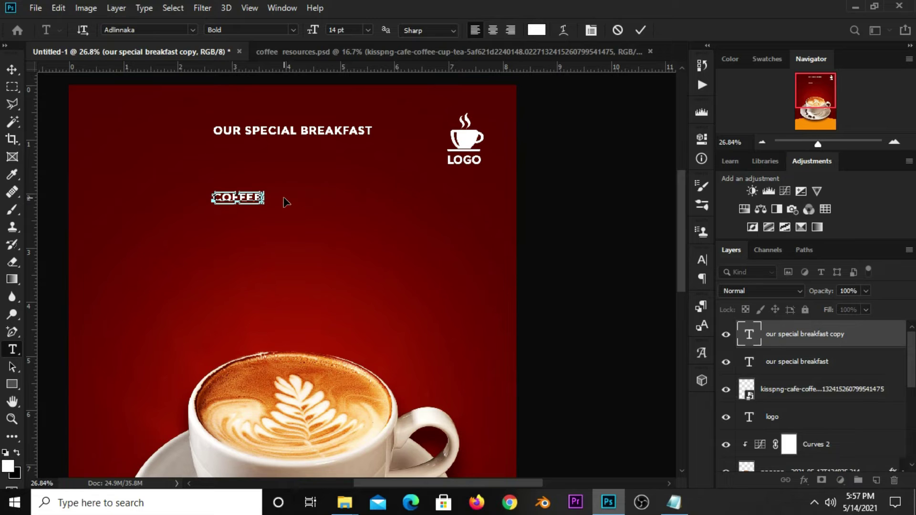
pyautogui.click(631, 141)
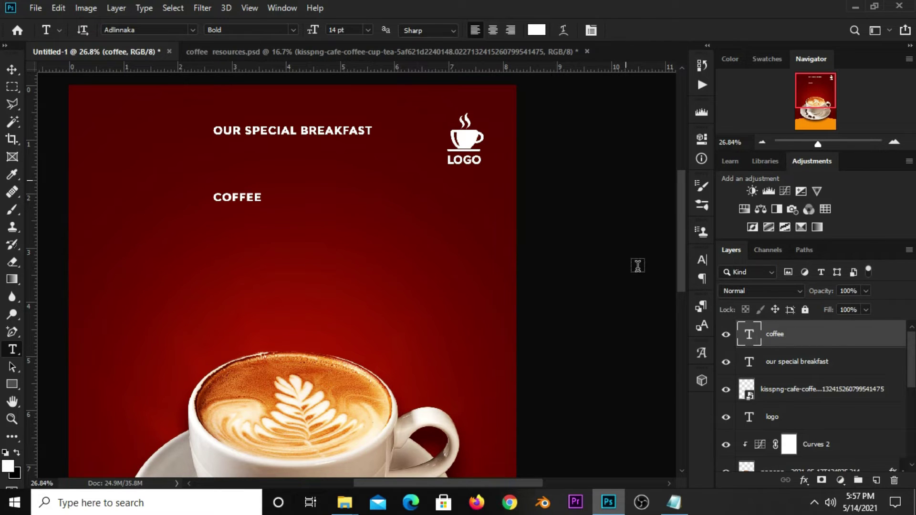
# - Set COFFEE to Zing Rust Demo at 121 pt with letter spacing reset to 0
pyautogui.click(701, 260)
pyautogui.click(677, 307)
pyautogui.click(673, 389)
pyautogui.click(622, 278)
pyautogui.press('Up')
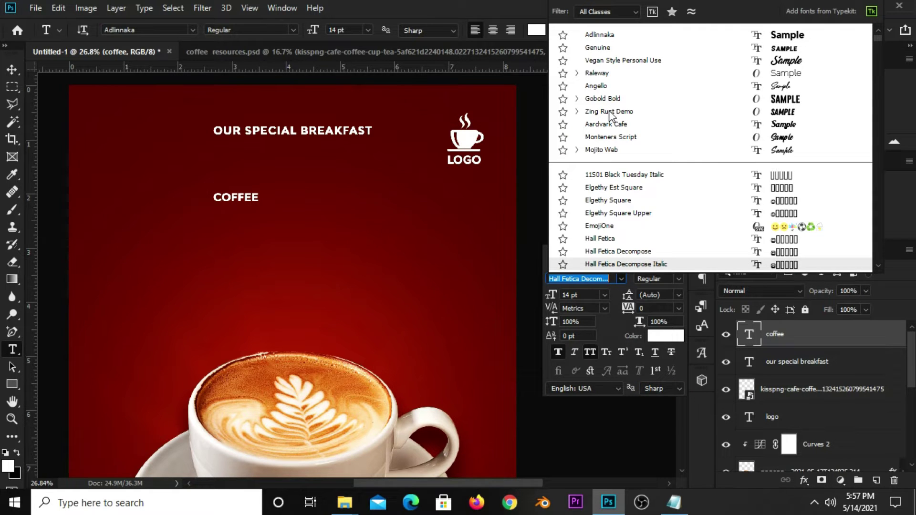
pyautogui.write('Gobold Bold')
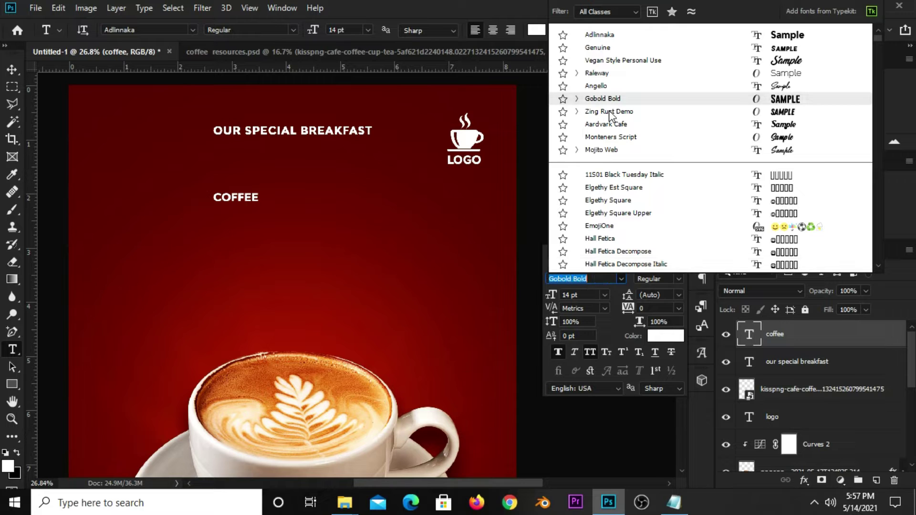
pyautogui.click(609, 113)
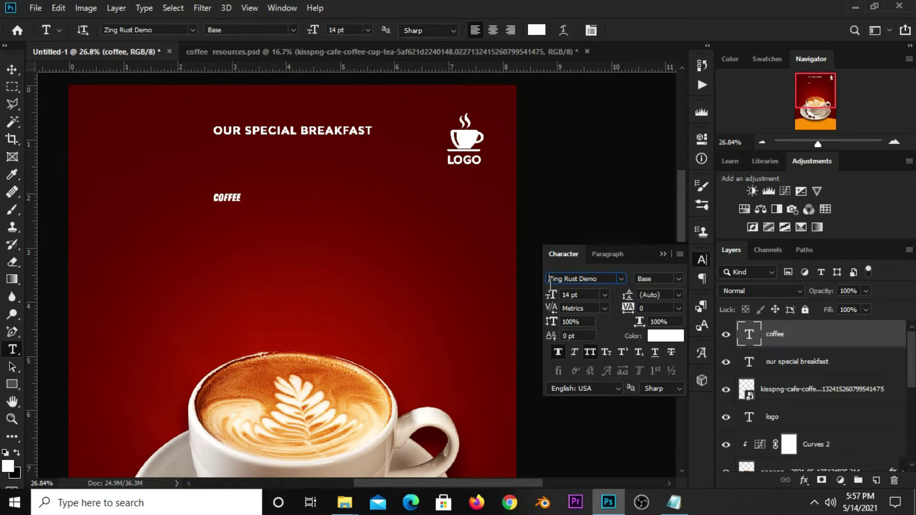
pyautogui.click(600, 280)
pyautogui.click(590, 295)
pyautogui.doubleClick(590, 295)
pyautogui.write('121')
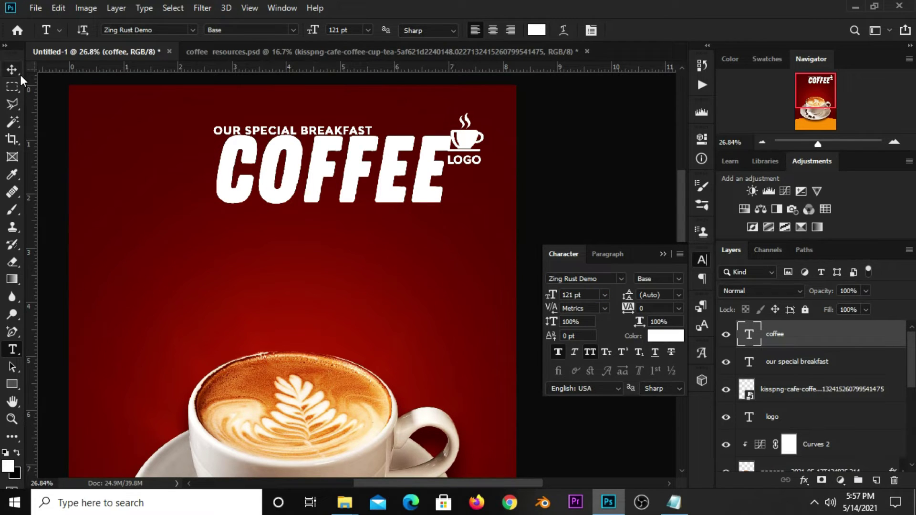
# - Centre COFFEE horizontally and nudge it just below the subtitle
pyautogui.moveTo(15, 73); pyautogui.dragTo(67, 68)
pyautogui.moveTo(345, 168); pyautogui.dragTo(306, 190)
pyautogui.hotkey('ctrl', 'a')
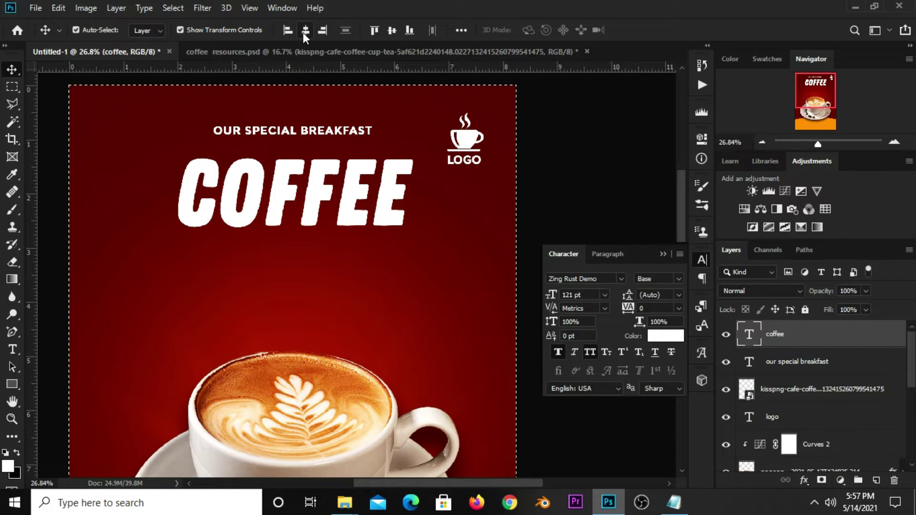
pyautogui.click(304, 31)
pyautogui.hotkey('ctrl', 'd')
pyautogui.moveTo(292, 185); pyautogui.dragTo(286, 193)
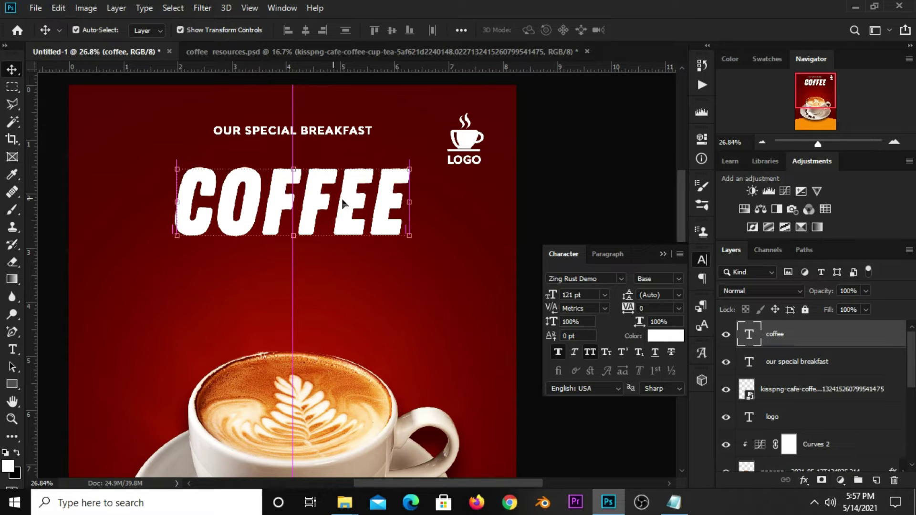
# - Colour the COFFEE text yellow f9b013 using the code from the notes
pyautogui.click(672, 337)
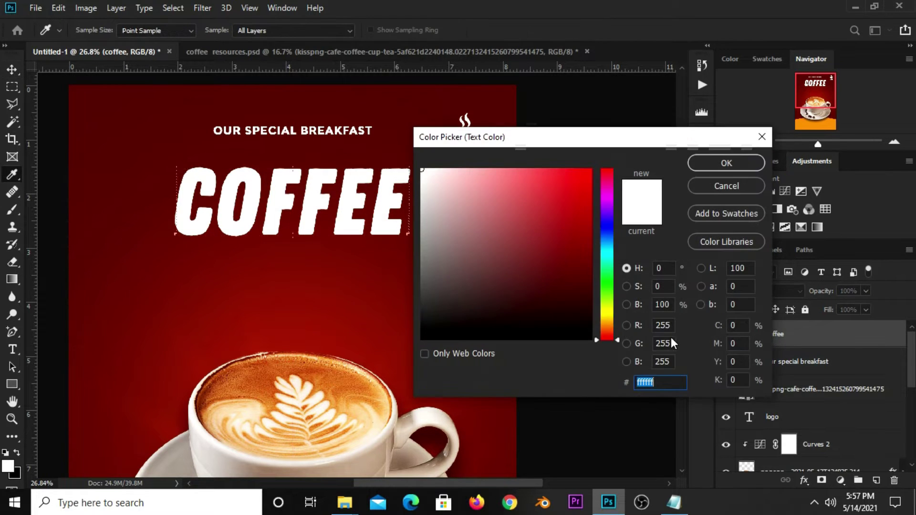
pyautogui.click(673, 502)
pyautogui.moveTo(558, 237); pyautogui.dragTo(505, 237)
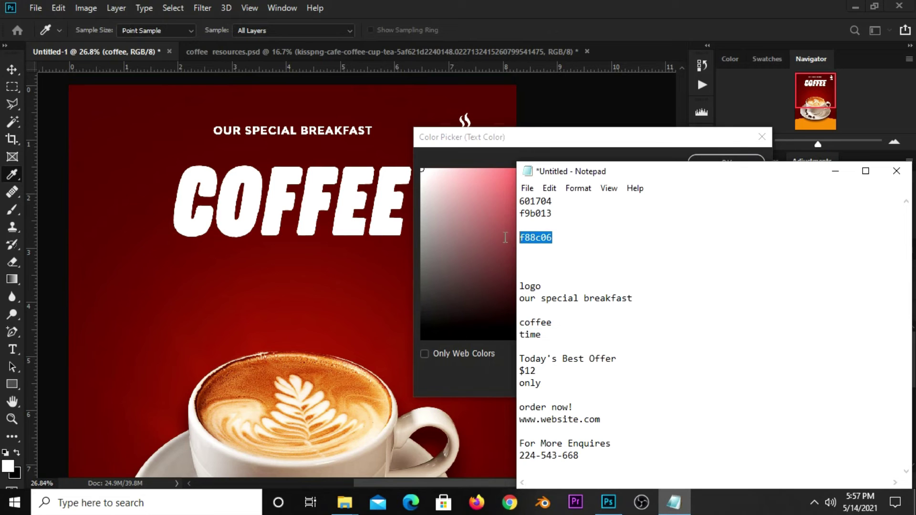
pyautogui.moveTo(555, 213); pyautogui.dragTo(522, 213)
pyautogui.rightClick(521, 213)
pyautogui.click(549, 254)
pyautogui.click(505, 145)
pyautogui.rightClick(646, 383)
pyautogui.click(674, 253)
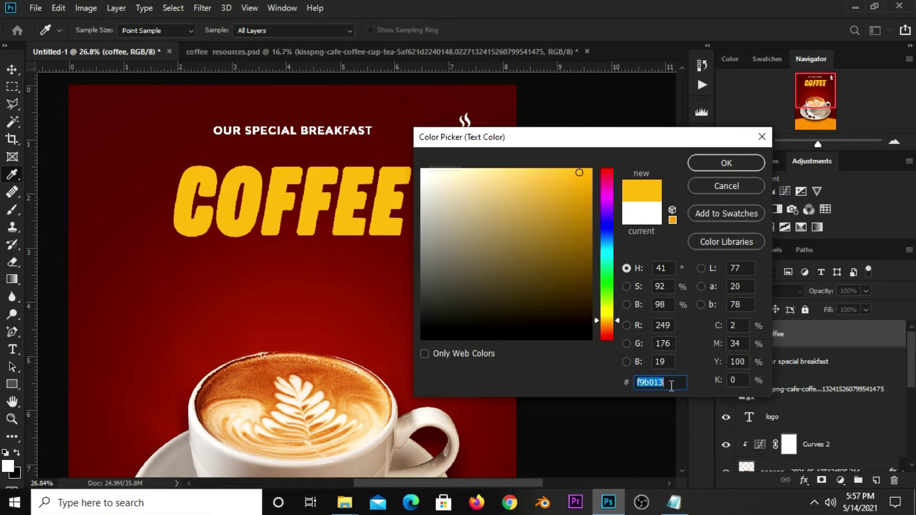
pyautogui.click(703, 165)
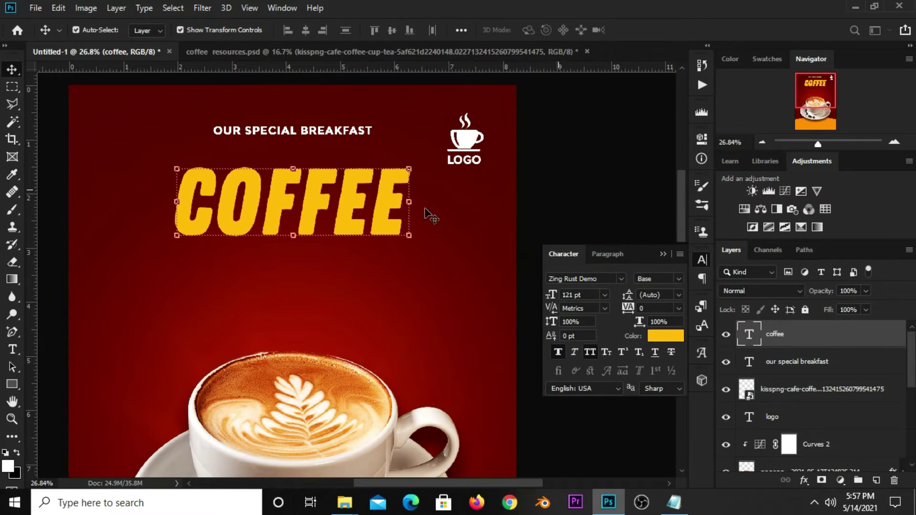
# - Select the COFFEE layer, toggle its visibility, and open the layer effects list
pyautogui.click(385, 204)
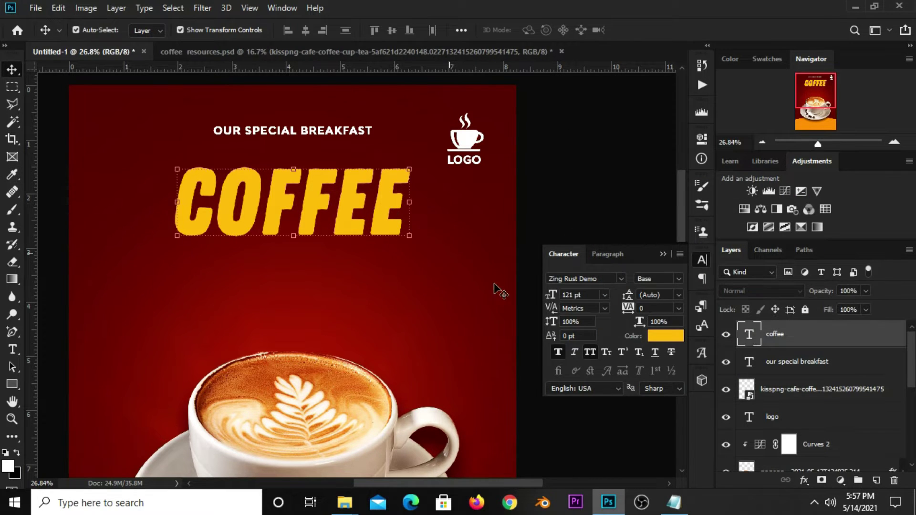
pyautogui.click(726, 335)
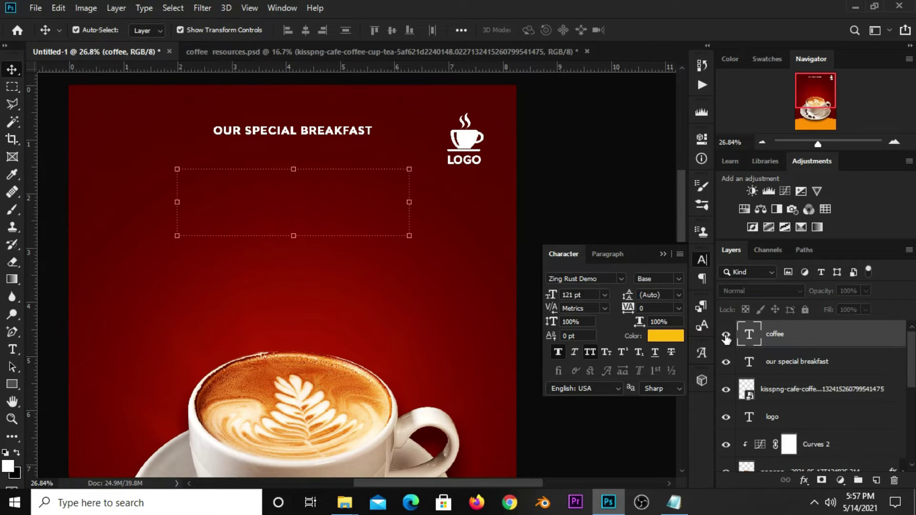
pyautogui.click(804, 480)
# - Add a drop shadow to COFFEE: 54% opacity, 102° angle, 26 px distance, 8 px size
pyautogui.click(681, 286)
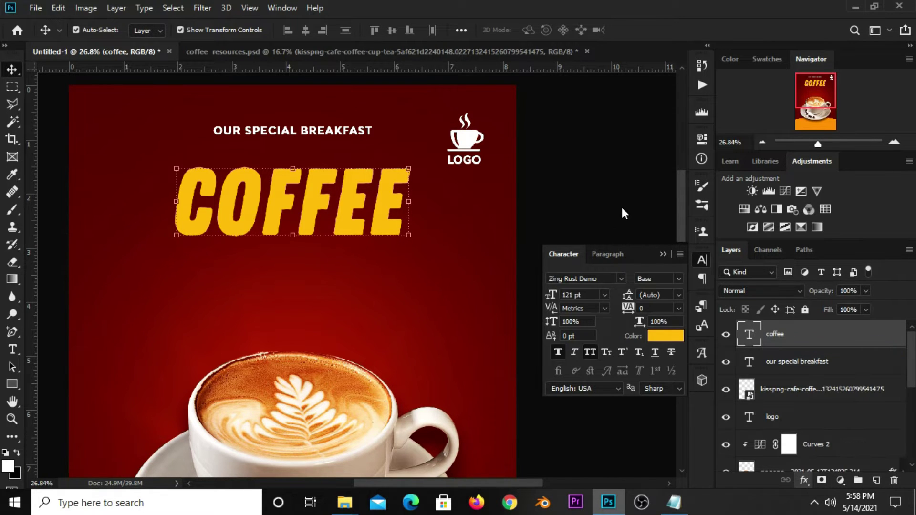
pyautogui.click(321, 363)
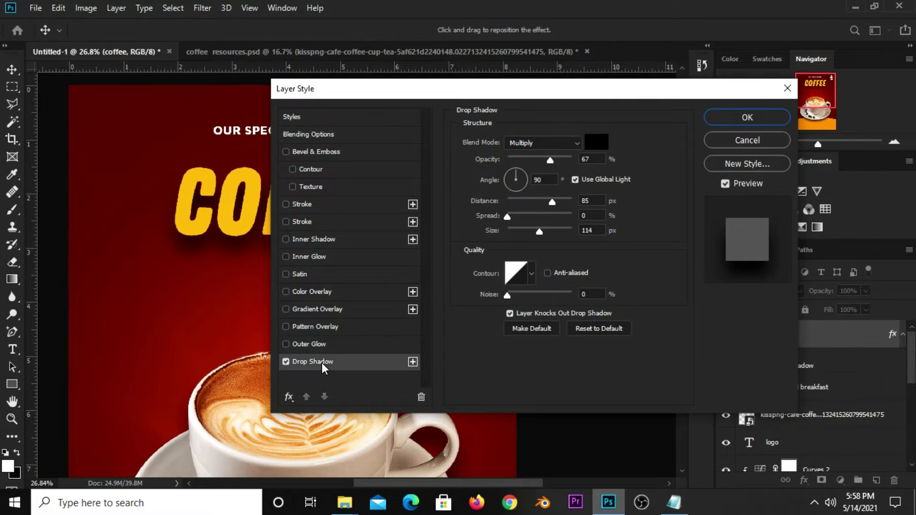
pyautogui.click(535, 181)
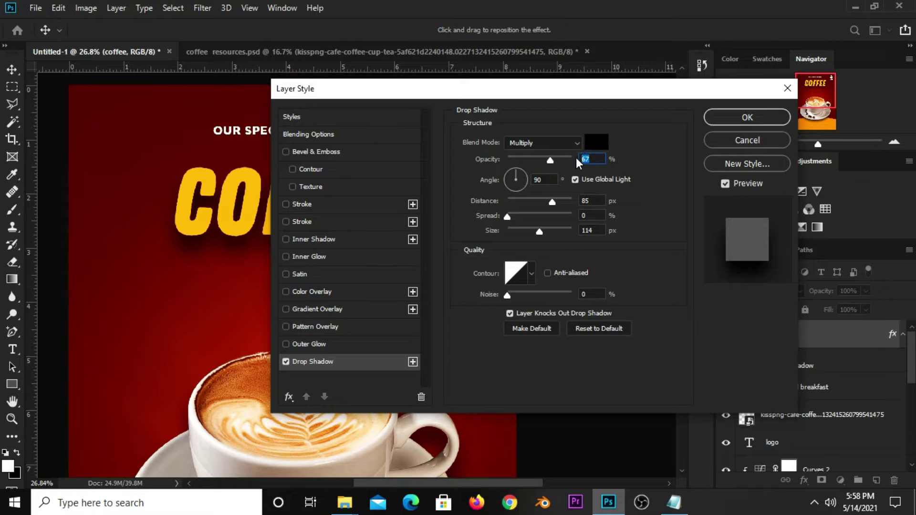
pyautogui.write('54')
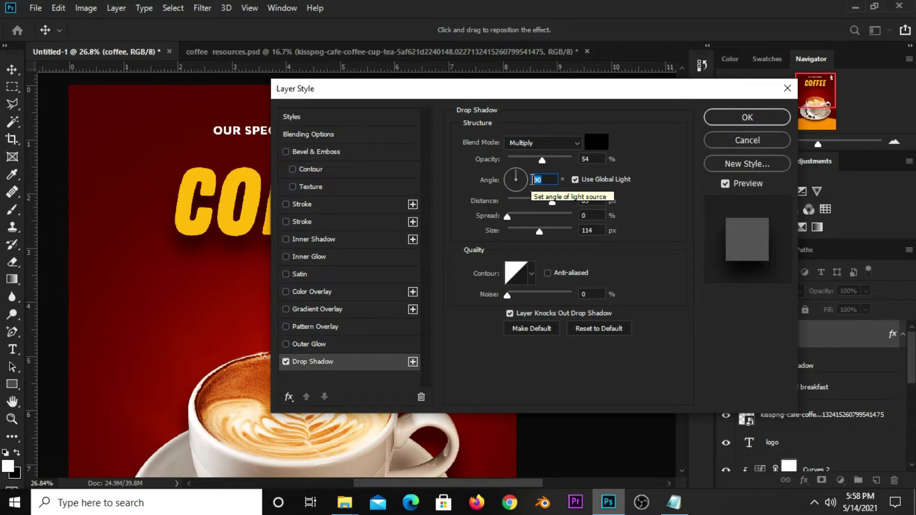
pyautogui.write('10')
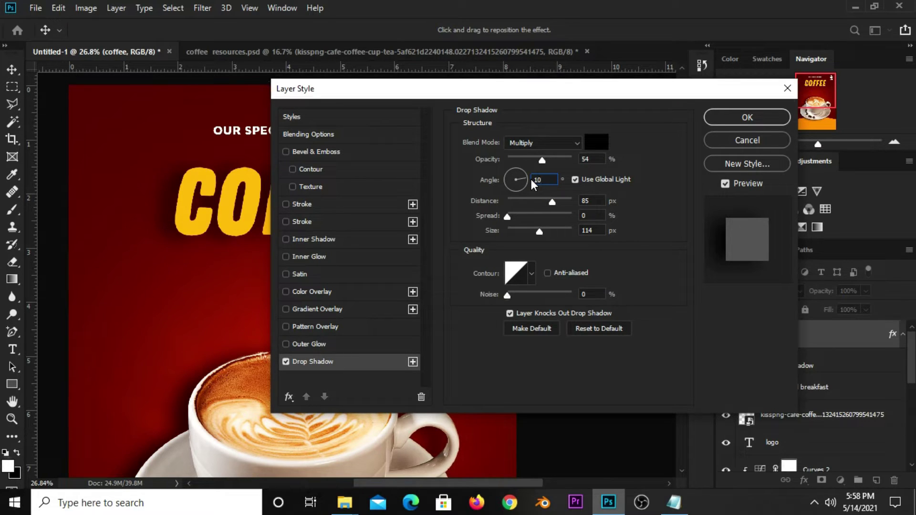
pyautogui.write('2')
pyautogui.doubleClick(578, 201)
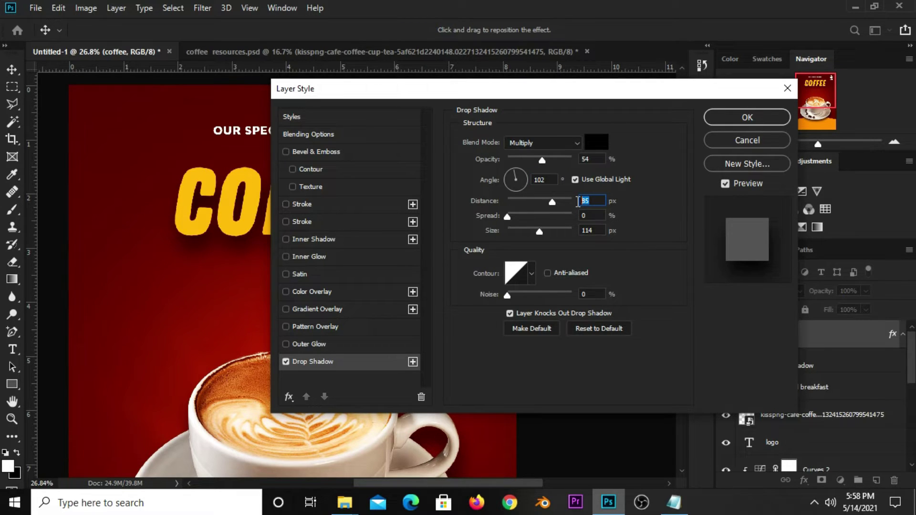
pyautogui.write('26')
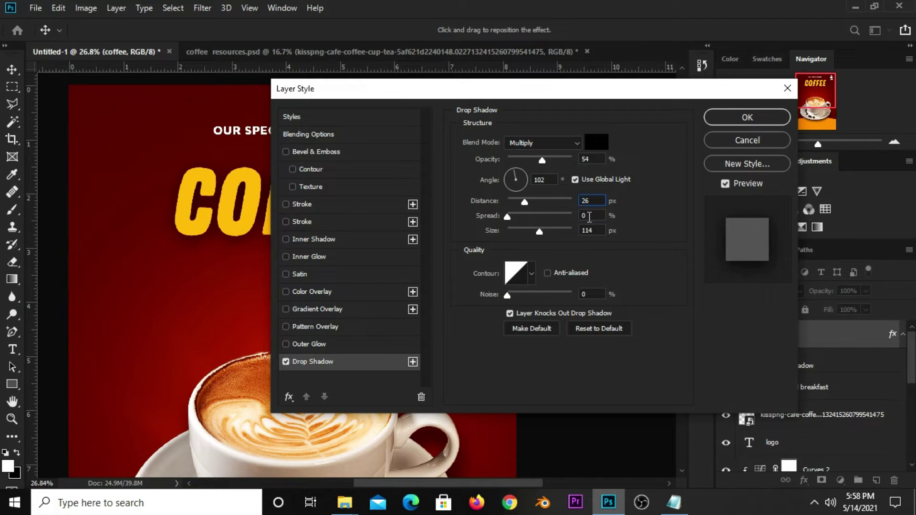
pyautogui.doubleClick(584, 231)
pyautogui.write('8')
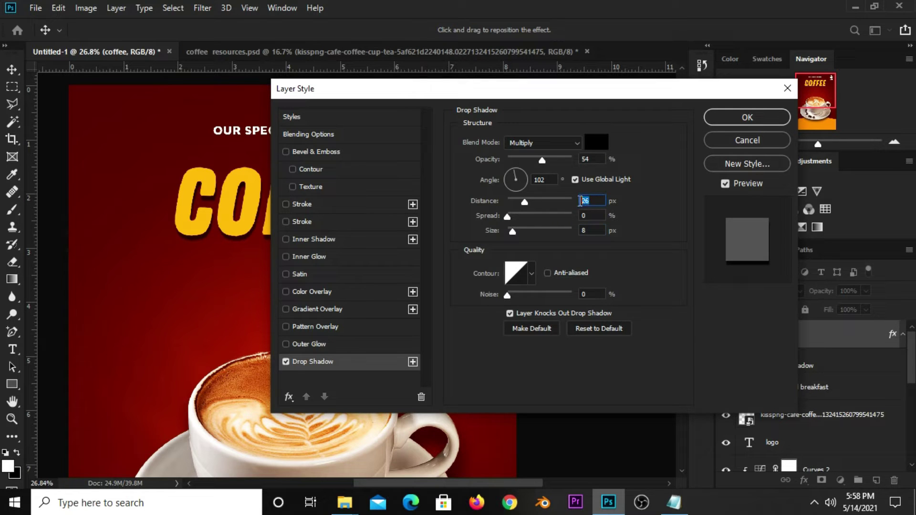
pyautogui.doubleClick(590, 217)
pyautogui.doubleClick(551, 180)
pyautogui.click(715, 119)
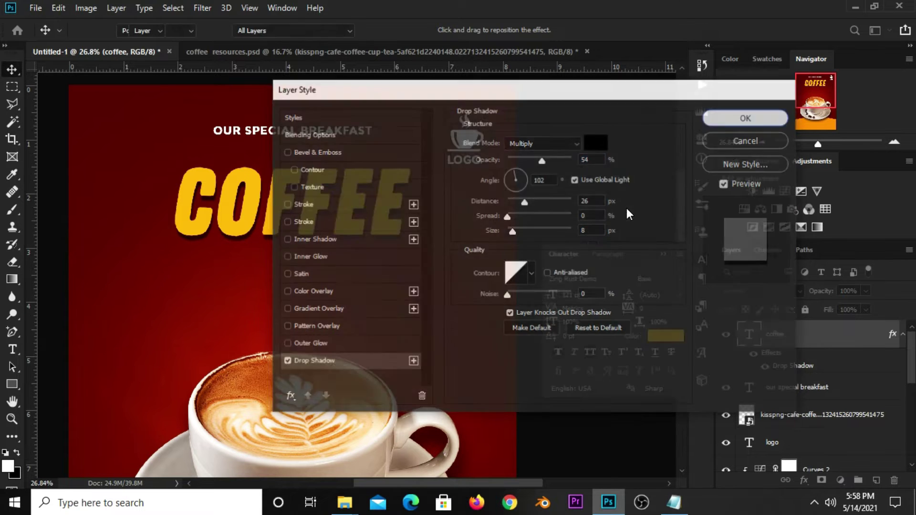
# - Set the COFFEE layer's tracking to -10, then re-align it to the canvas's horizontal centre
pyautogui.click(578, 160)
pyautogui.scroll(-2, 577, 160)
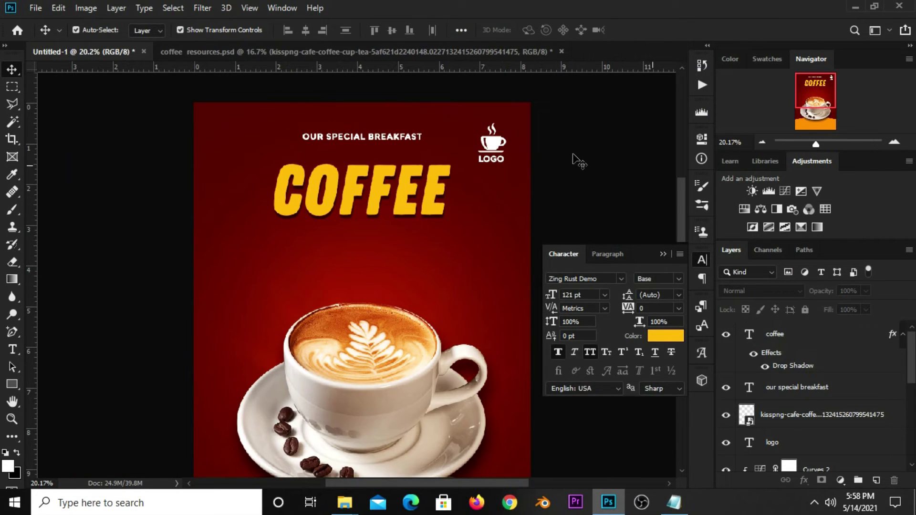
pyautogui.scroll(-1, 577, 162)
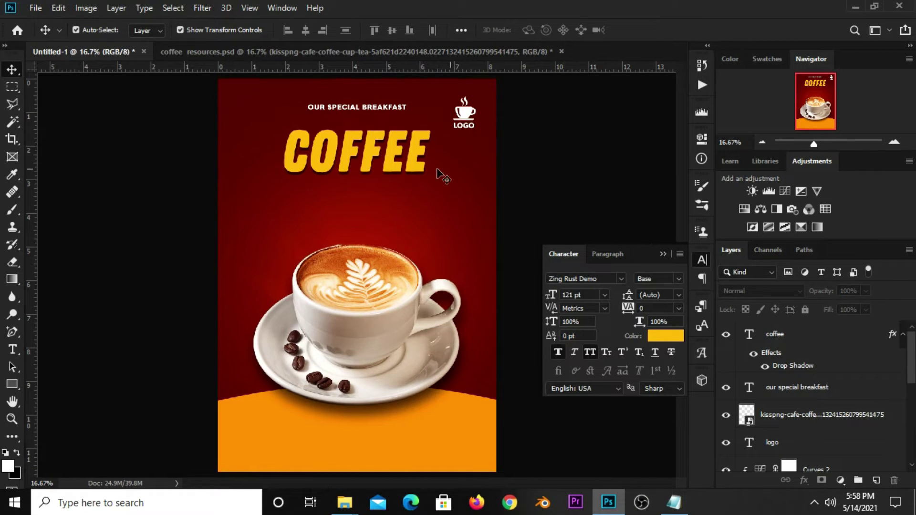
pyautogui.click(395, 166)
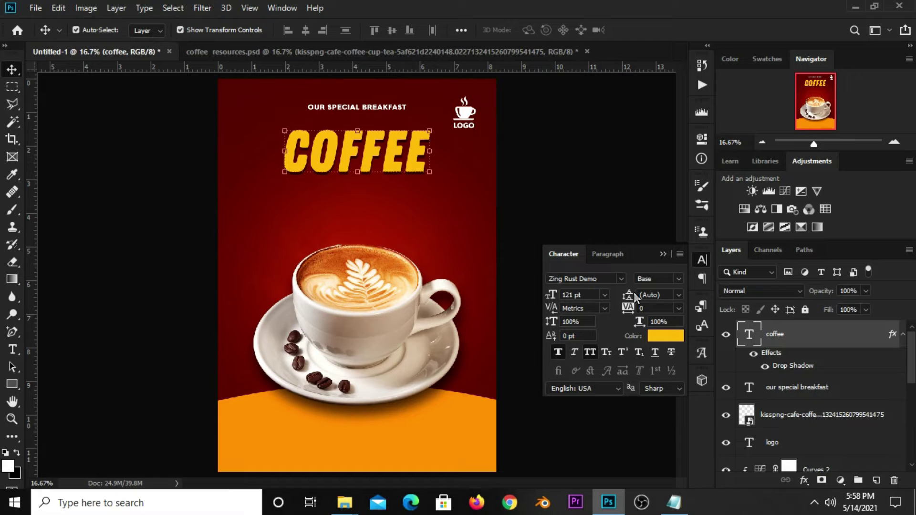
pyautogui.click(679, 308)
pyautogui.click(657, 360)
pyautogui.click(395, 158)
pyautogui.hotkey('ctrl', 'a')
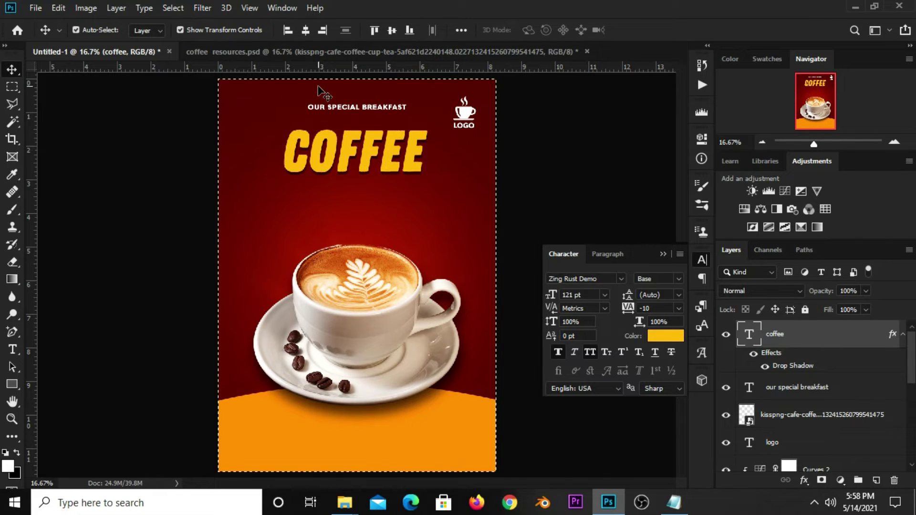
pyautogui.click(303, 33)
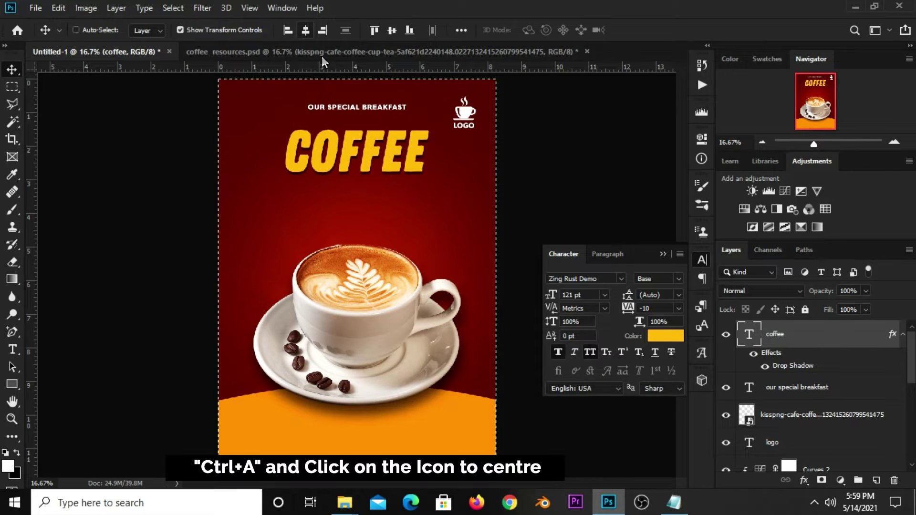
pyautogui.hotkey('ctrl', 'd')
pyautogui.keyDown('ctrl'); pyautogui.click(428, 163); pyautogui.keyUp('ctrl')
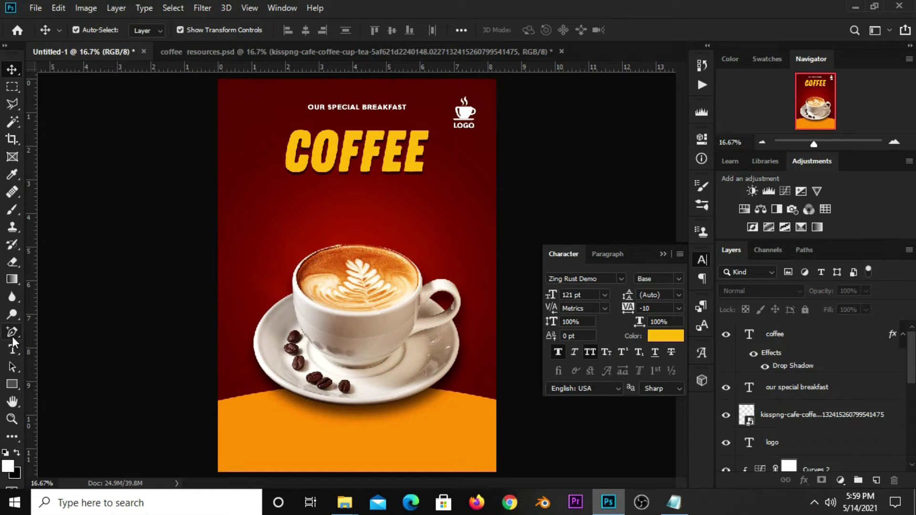
# - Draw a trapezoid polygonal selection just below the COFFEE heading
pyautogui.click(12, 103)
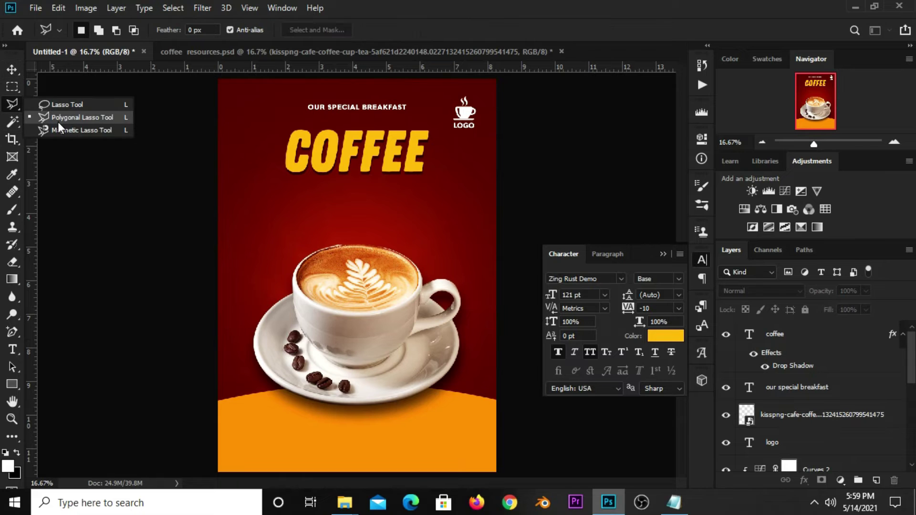
pyautogui.scroll(2, 286, 139)
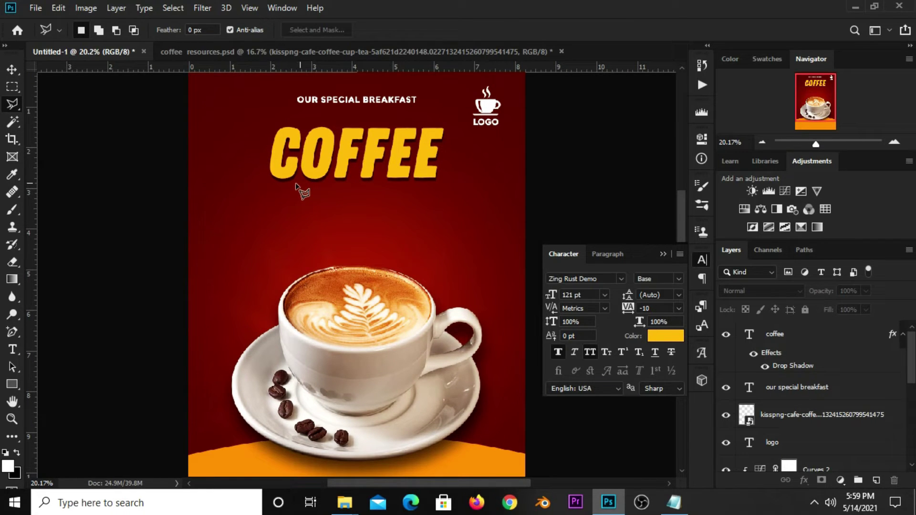
pyautogui.click(296, 186)
pyautogui.click(408, 187)
pyautogui.click(399, 205)
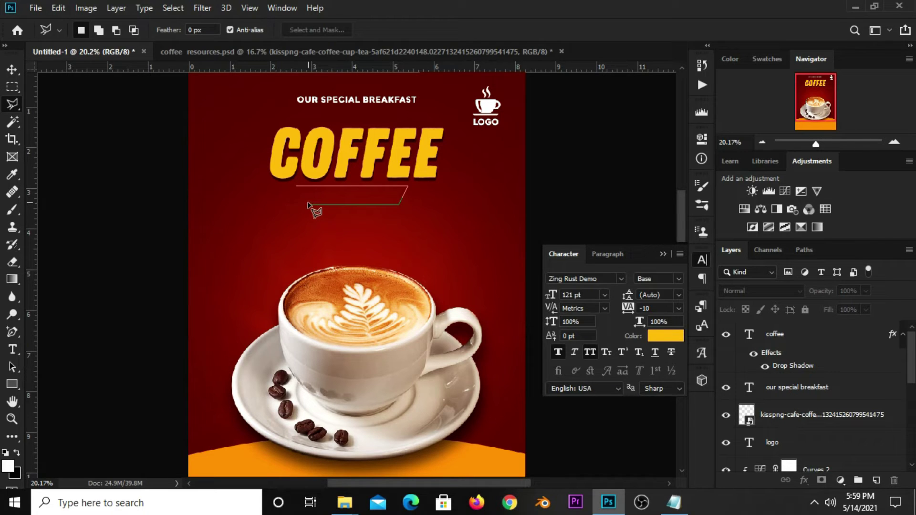
pyautogui.click(309, 204)
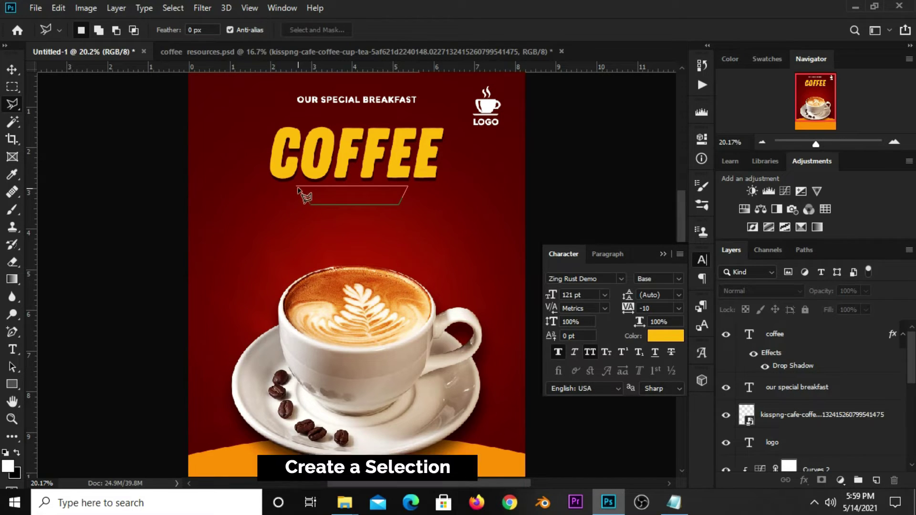
pyautogui.click(297, 188)
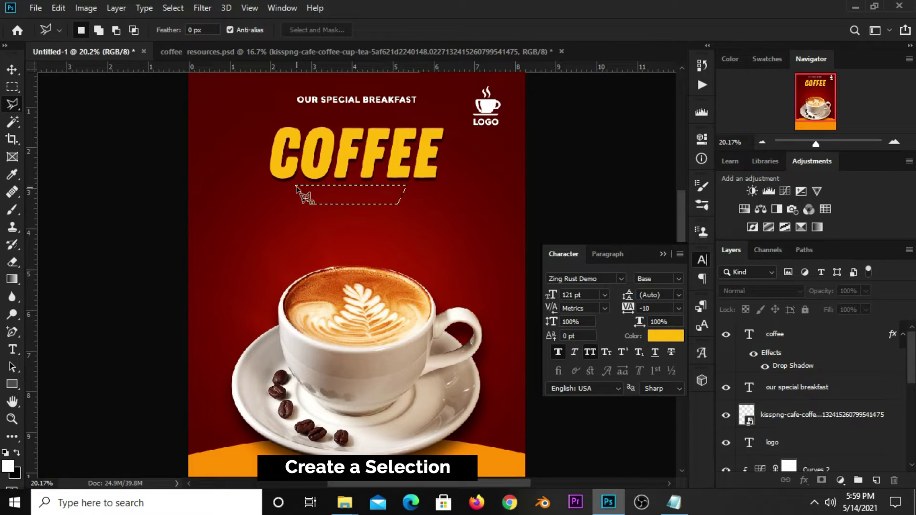
# - On a new layer, fill the banner selection with the white foreground colour and deselect
pyautogui.click(875, 479)
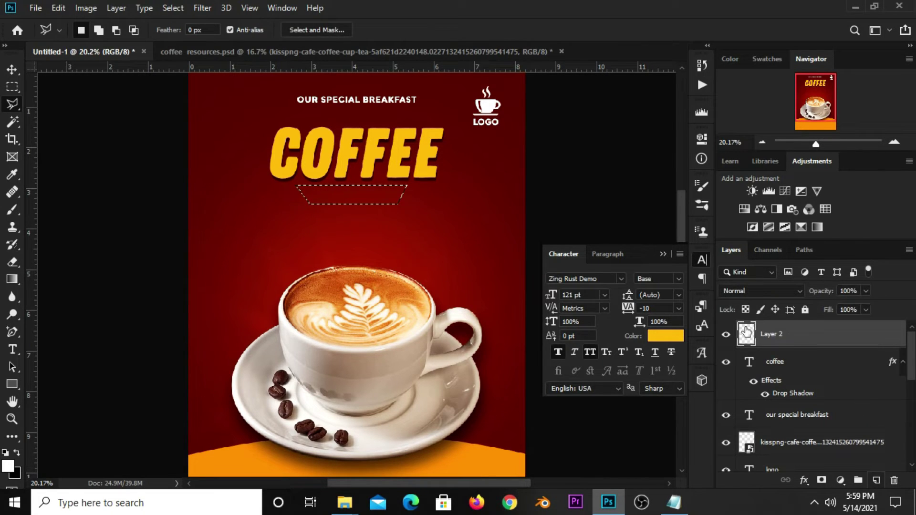
pyautogui.rightClick(352, 197)
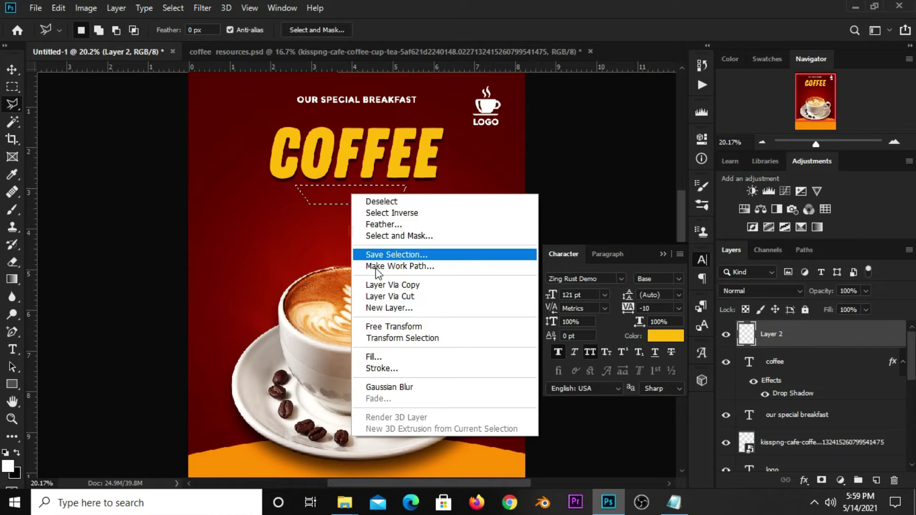
pyautogui.click(379, 357)
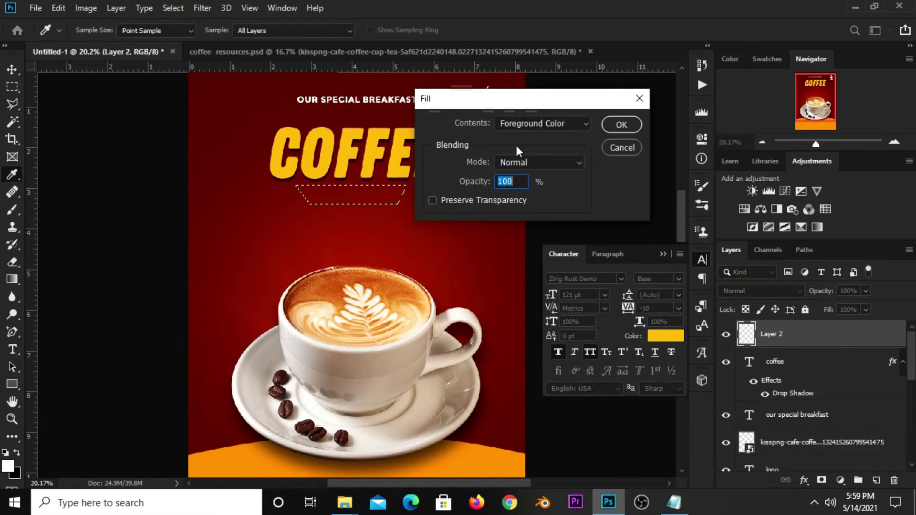
pyautogui.click(542, 123)
pyautogui.click(532, 136)
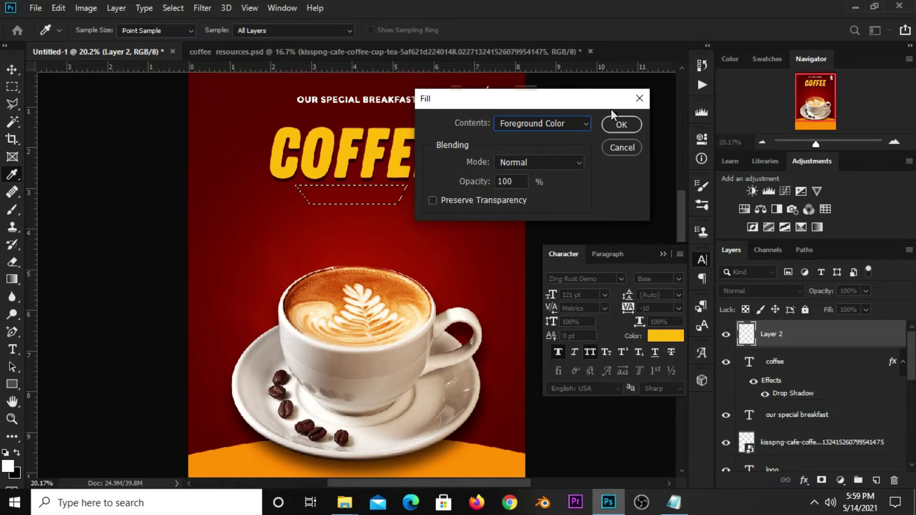
pyautogui.click(618, 119)
pyautogui.hotkey('ctrl', 'd')
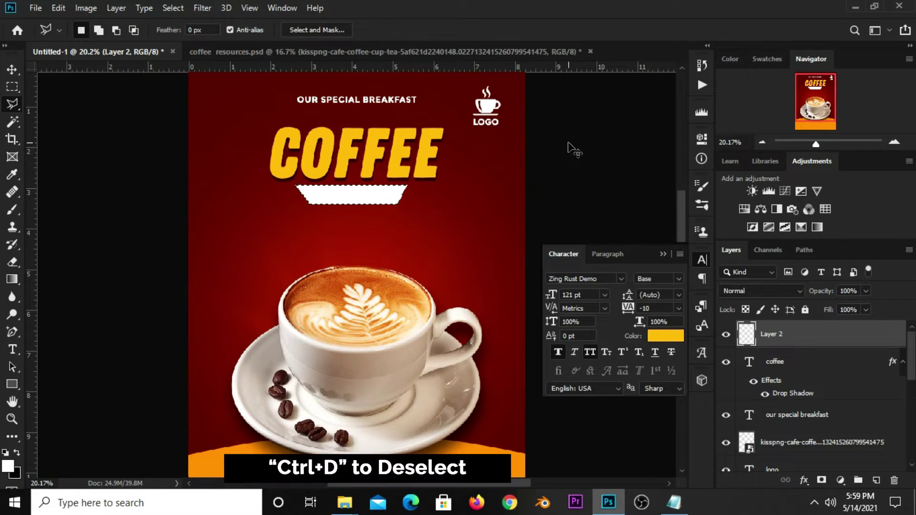
# - Centre the white banner horizontally on the canvas and nudge it onto the smart guide
pyautogui.click(18, 68)
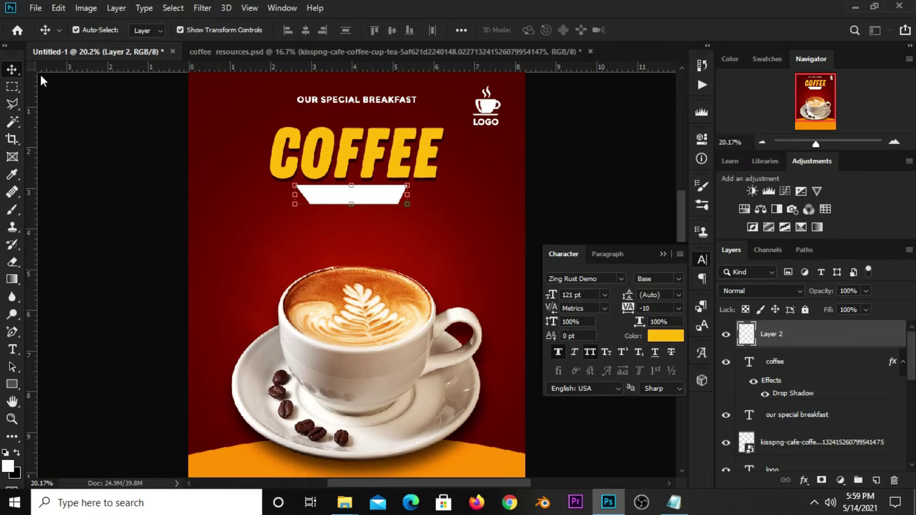
pyautogui.hotkey('ctrl', 'a')
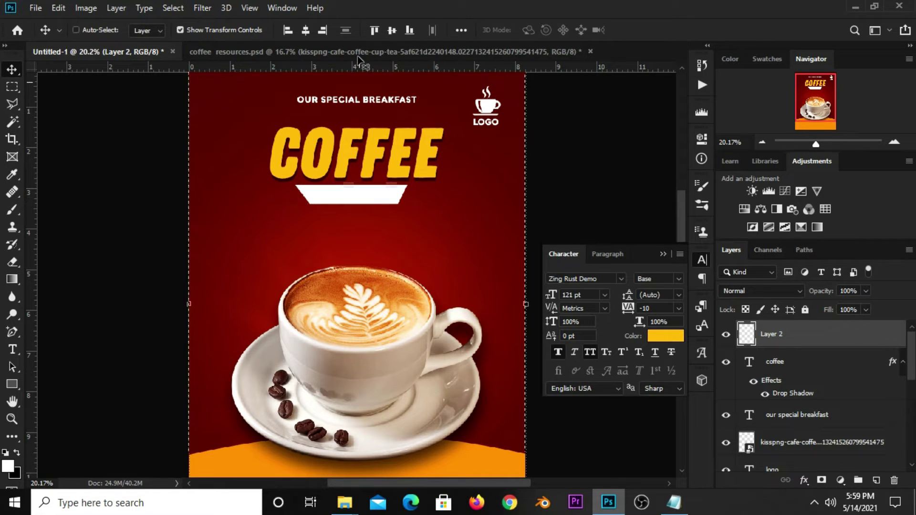
pyautogui.click(298, 30)
pyautogui.hotkey('ctrl', 'd')
pyautogui.moveTo(350, 203); pyautogui.dragTo(347, 202)
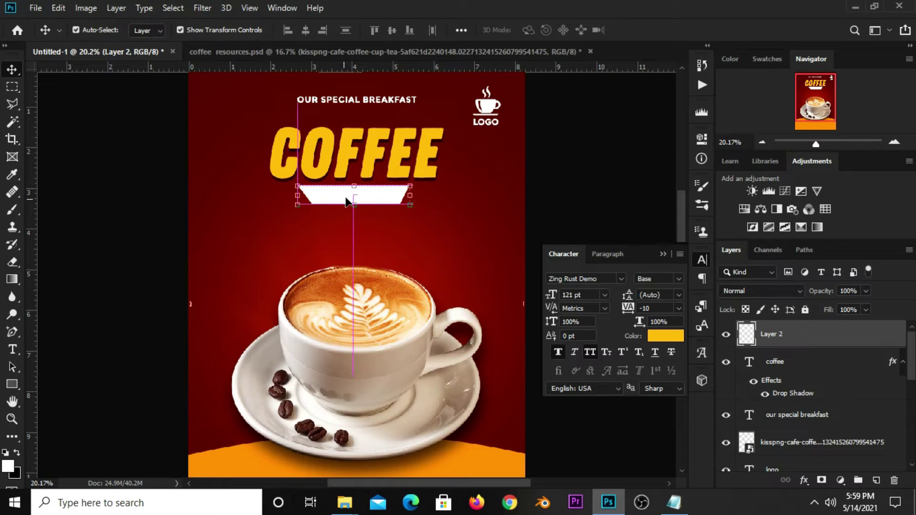
pyautogui.click(158, 307)
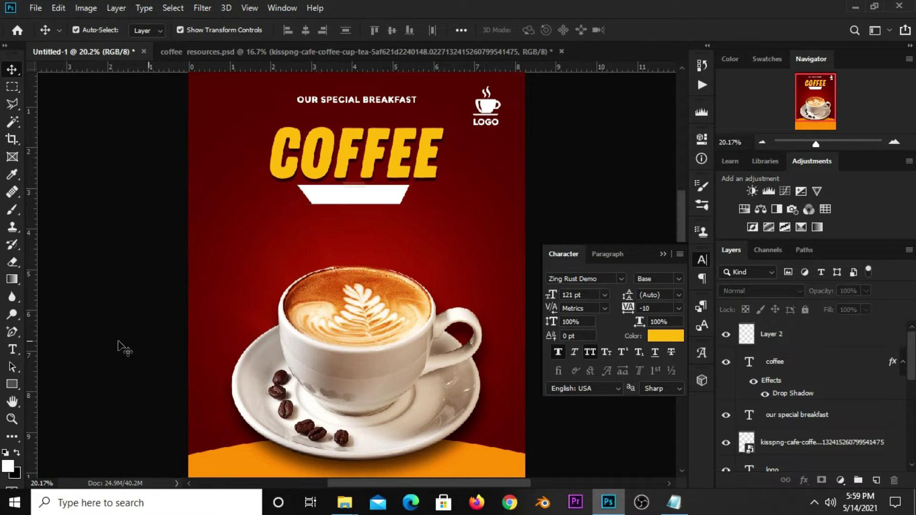
# - Copy the word 'time' from the Notepad notes
pyautogui.click(674, 503)
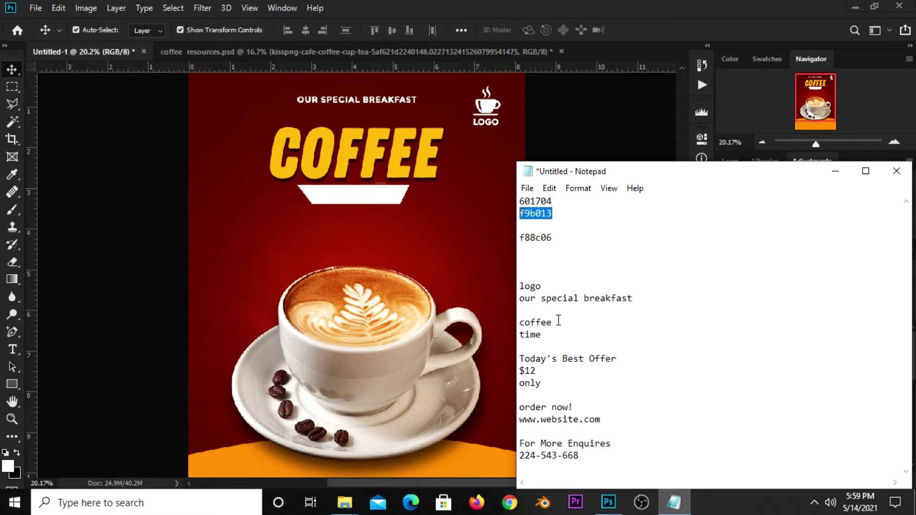
pyautogui.doubleClick(543, 334)
pyautogui.rightClick(525, 334)
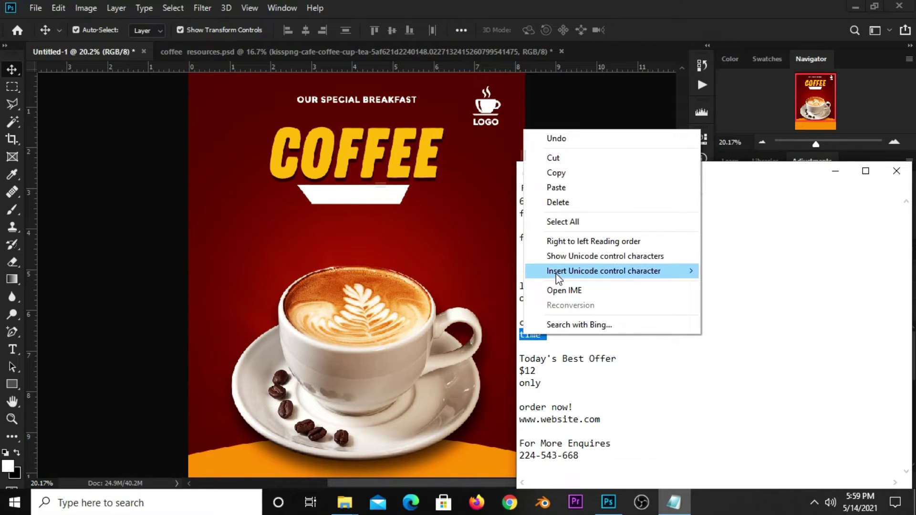
pyautogui.click(568, 174)
pyautogui.click(551, 143)
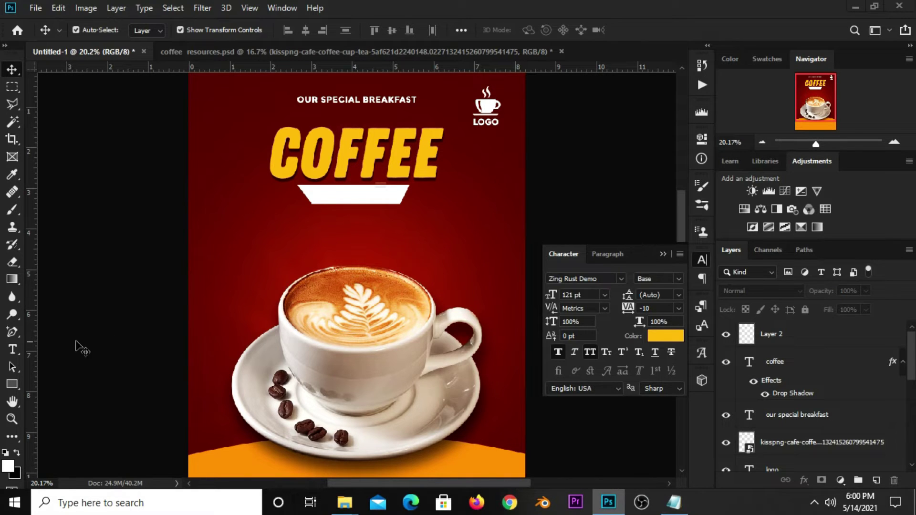
# - Paste TIME as a new horizontal text layer below COFFEE
pyautogui.click(7, 348)
pyautogui.click(41, 348)
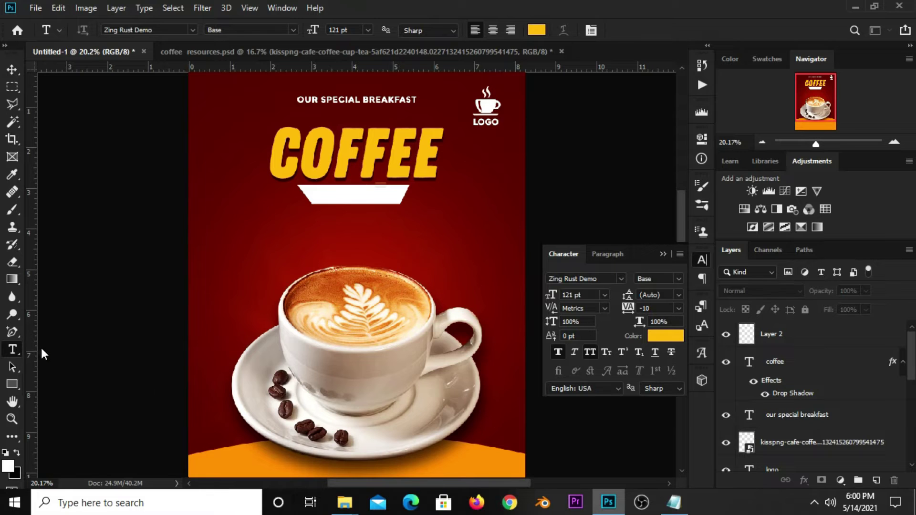
pyautogui.click(225, 243)
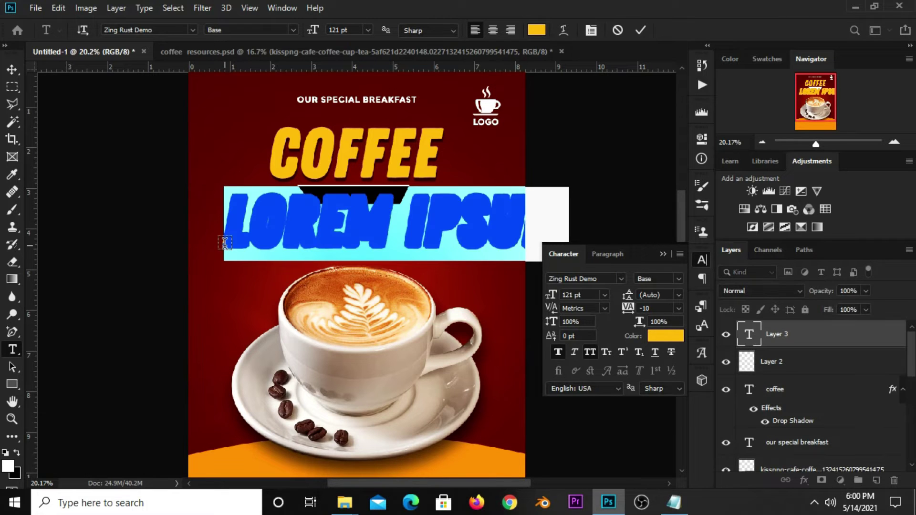
pyautogui.hotkey('ctrl', 'v')
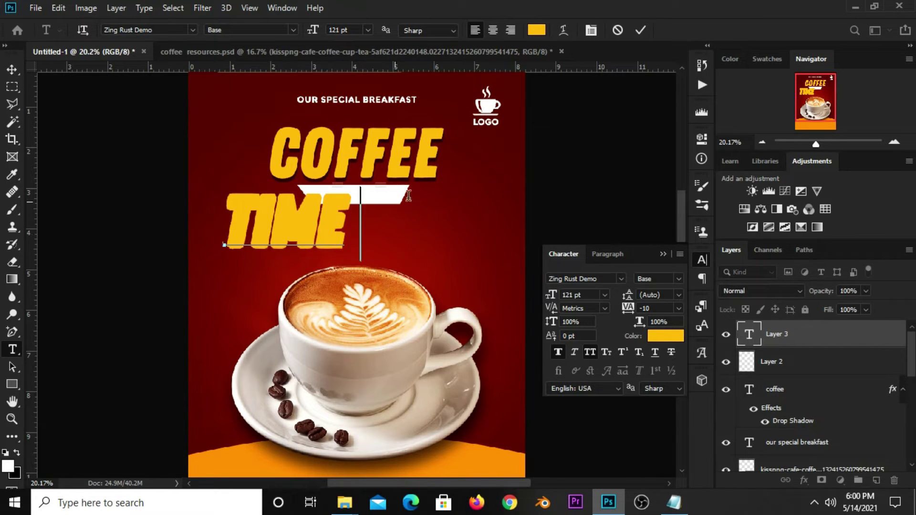
pyautogui.click(640, 30)
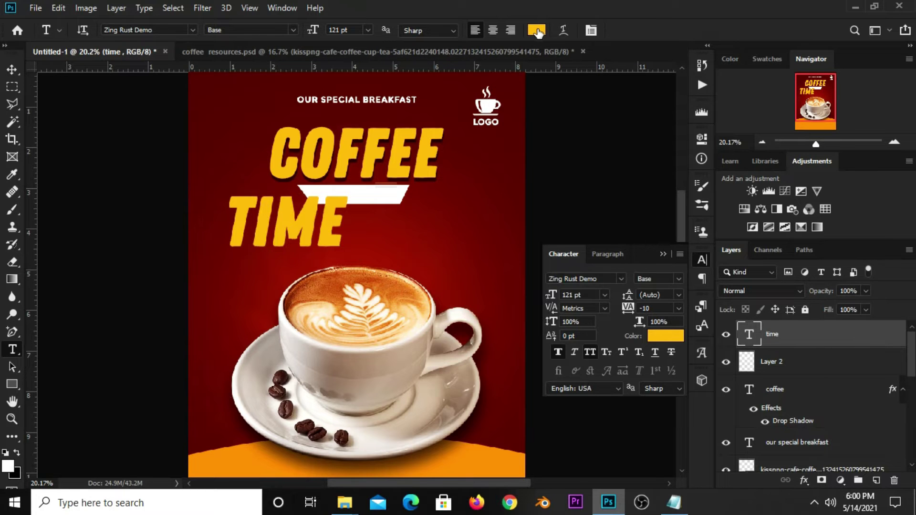
# - Make the TIME text dark red, sampled from the background, at 30 pt
pyautogui.click(537, 30)
pyautogui.click(248, 126)
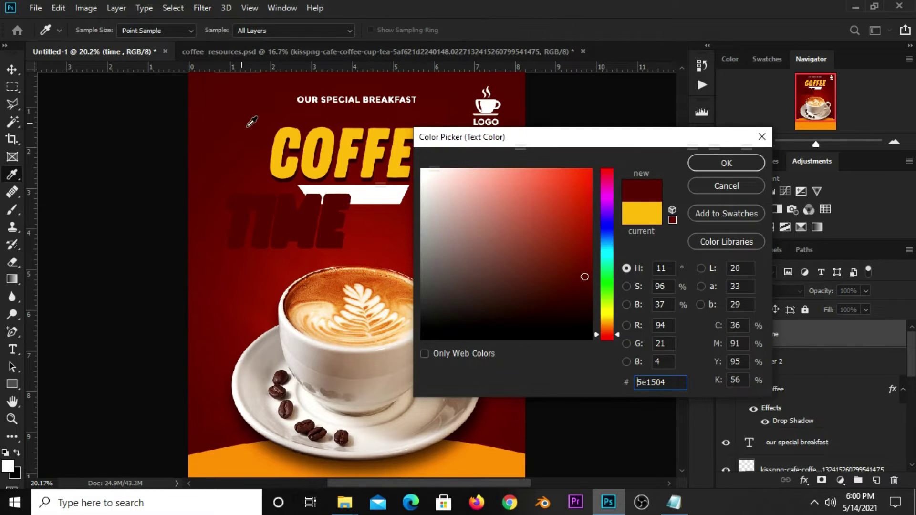
pyautogui.click(692, 164)
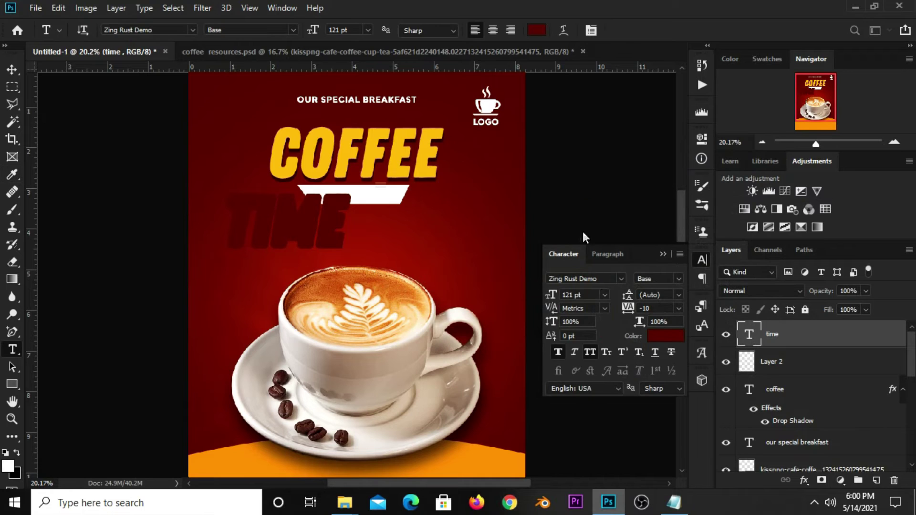
pyautogui.click(604, 296)
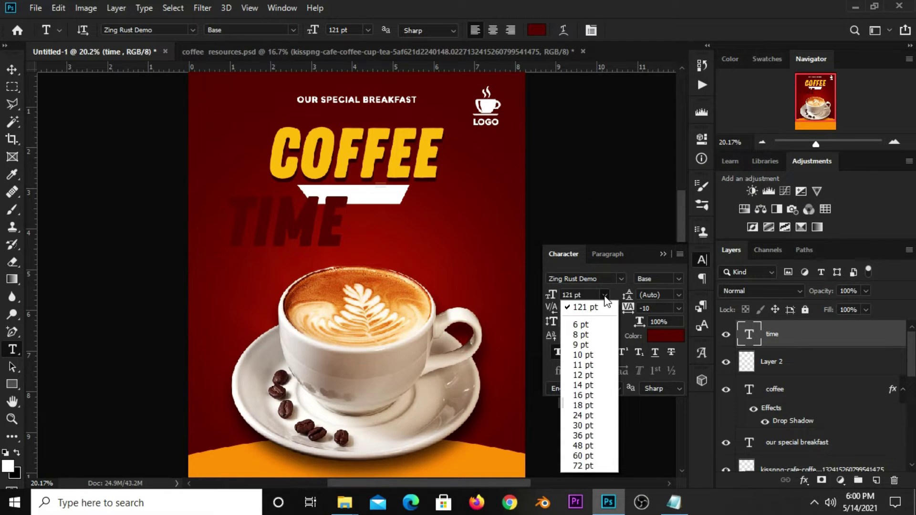
pyautogui.click(583, 425)
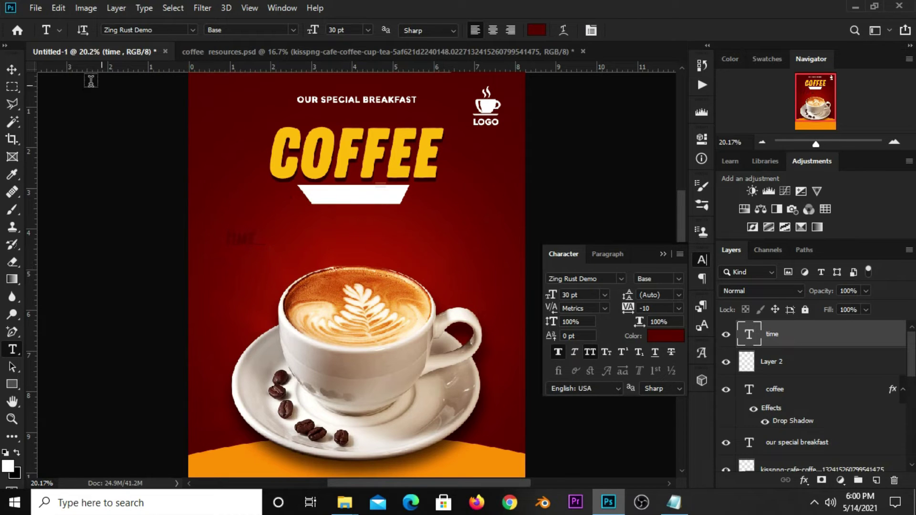
# - Move TIME onto the white banner and enlarge it slightly
pyautogui.click(12, 70)
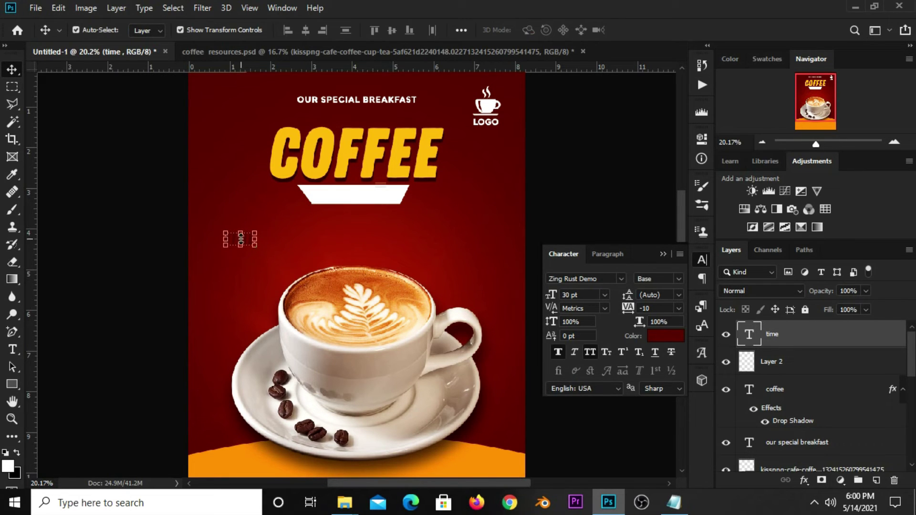
pyautogui.moveTo(248, 242); pyautogui.dragTo(368, 185)
pyautogui.click(366, 186)
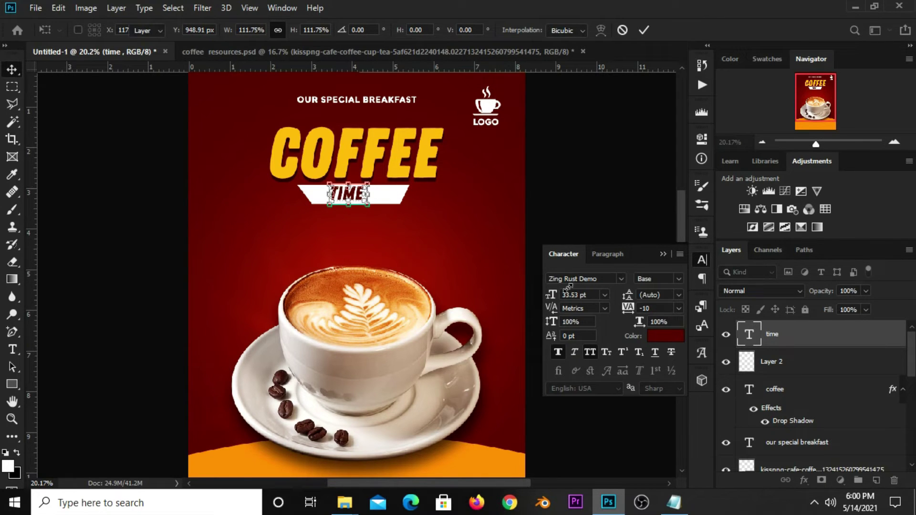
pyautogui.press('Return')
# - Set TIME's letter spacing to 25 and centre it on the banner
pyautogui.click(679, 309)
pyautogui.click(664, 426)
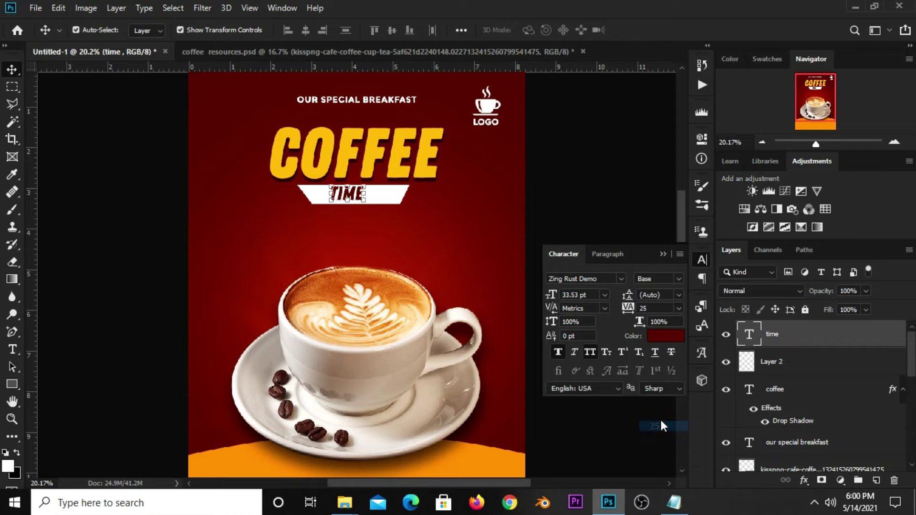
pyautogui.moveTo(339, 203); pyautogui.dragTo(362, 197)
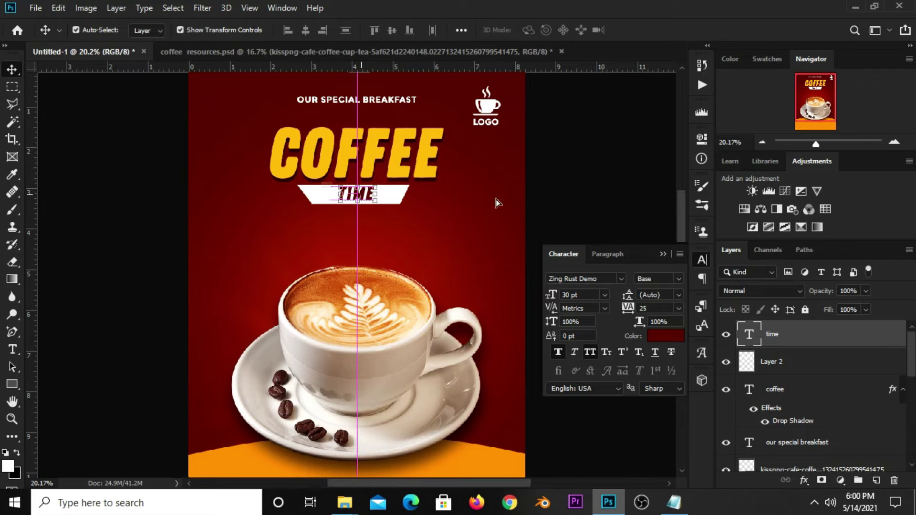
pyautogui.click(546, 194)
pyautogui.click(361, 196)
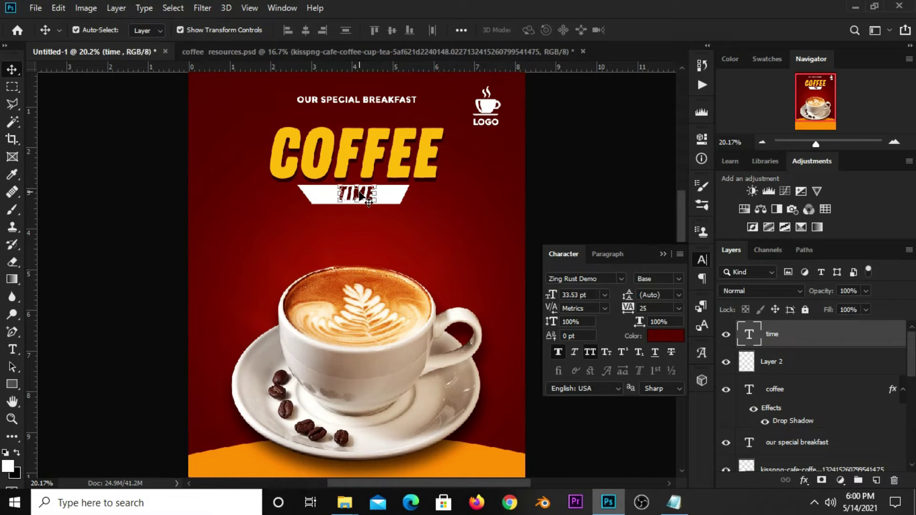
pyautogui.click(544, 170)
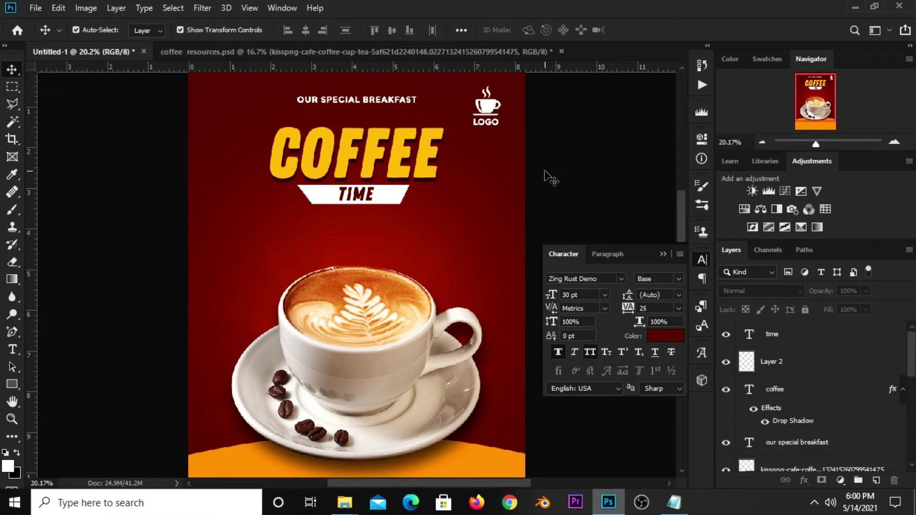
# - Copy the coffee beans layer from coffee resources.psd into the poster
pyautogui.click(662, 253)
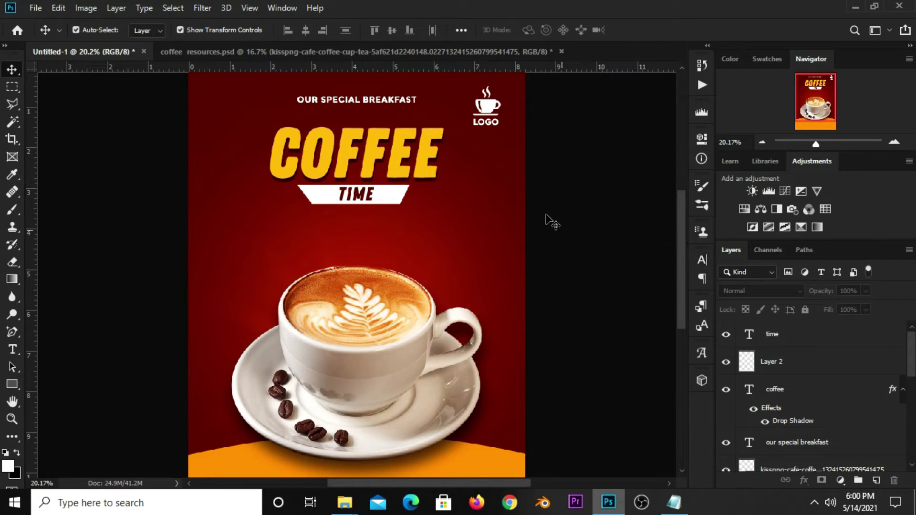
pyautogui.scroll(-1, 564, 208)
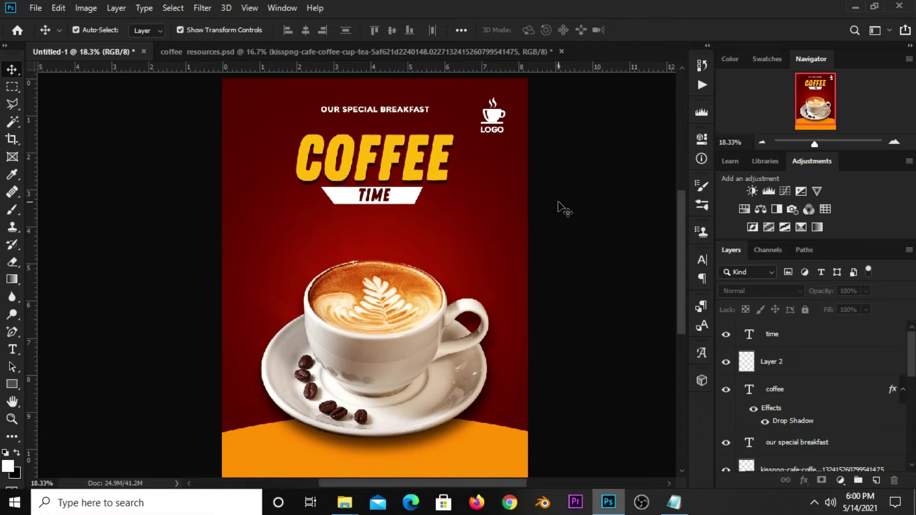
pyautogui.scroll(-1, 564, 209)
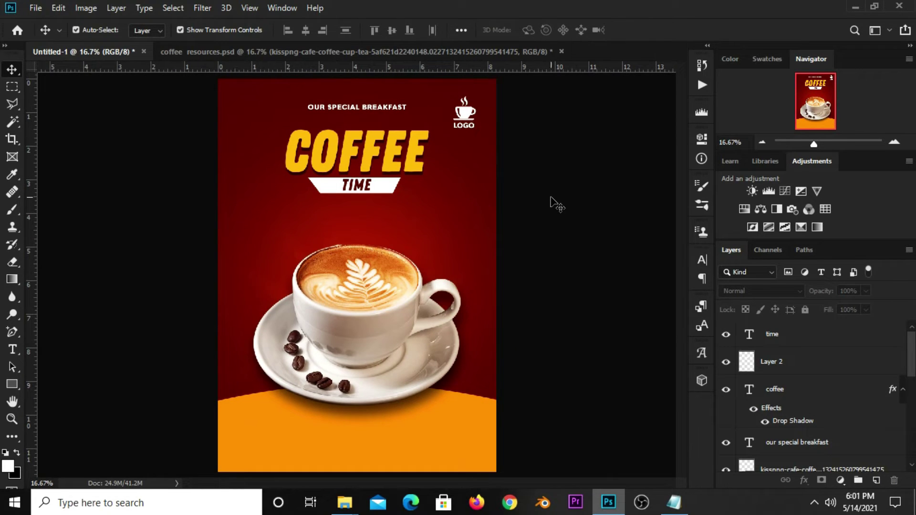
pyautogui.click(378, 53)
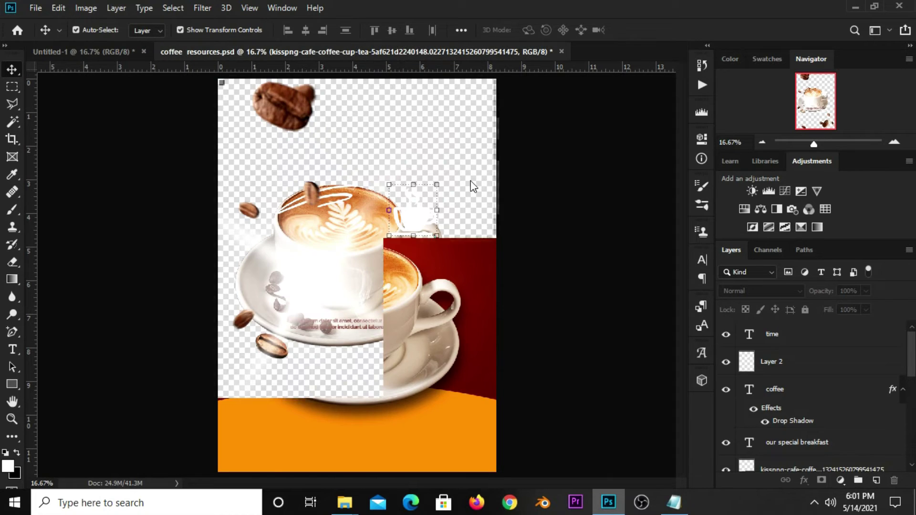
pyautogui.moveTo(299, 123); pyautogui.dragTo(313, 124)
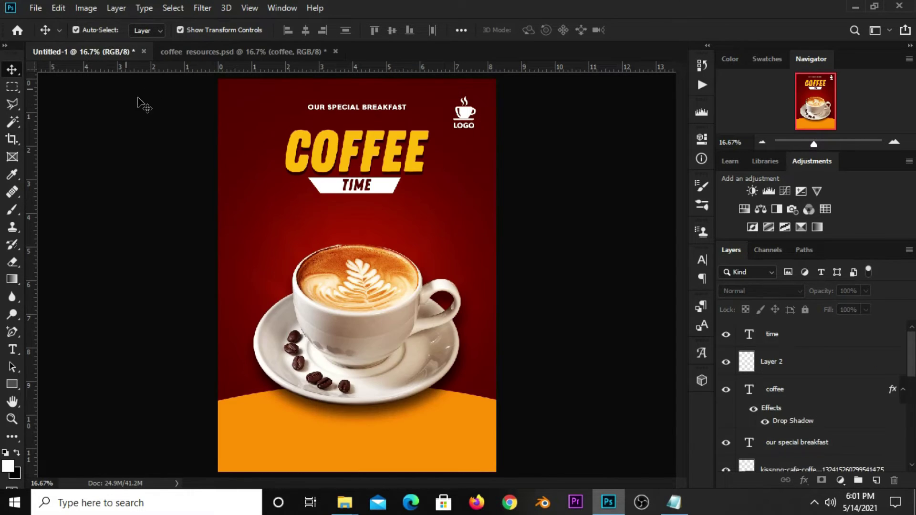
pyautogui.moveTo(209, 106); pyautogui.dragTo(291, 201)
# - Scale the coffee beans layer up so beans spread across the whole poster
pyautogui.press('ctrl')
pyautogui.hotkey('ctrl', '-')
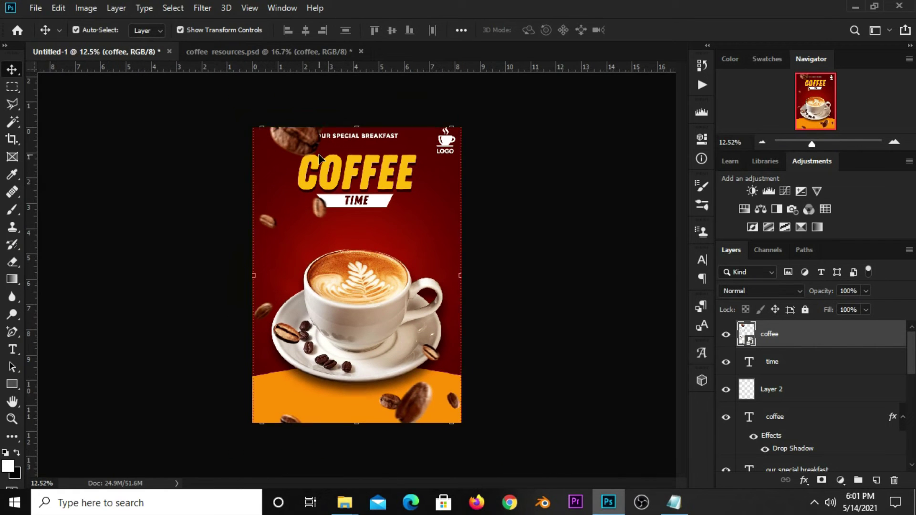
pyautogui.moveTo(357, 128); pyautogui.dragTo(357, 105)
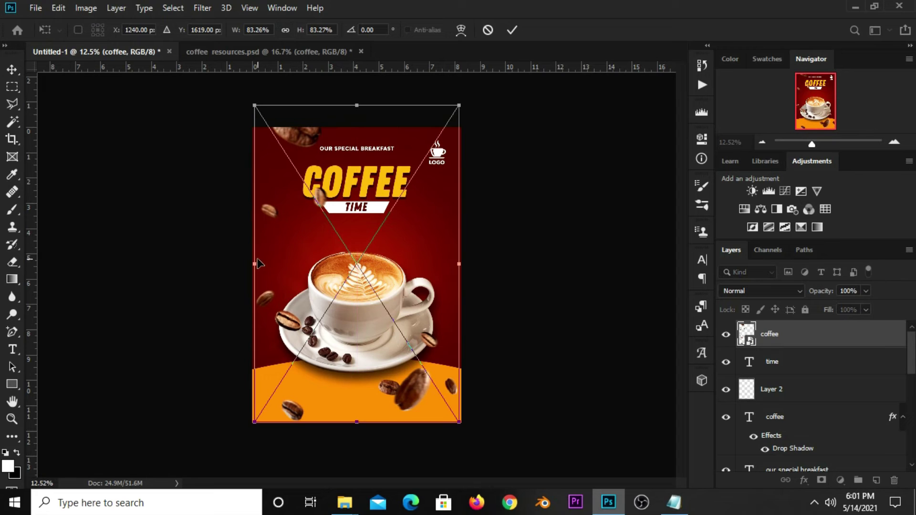
pyautogui.moveTo(255, 264); pyautogui.dragTo(237, 261)
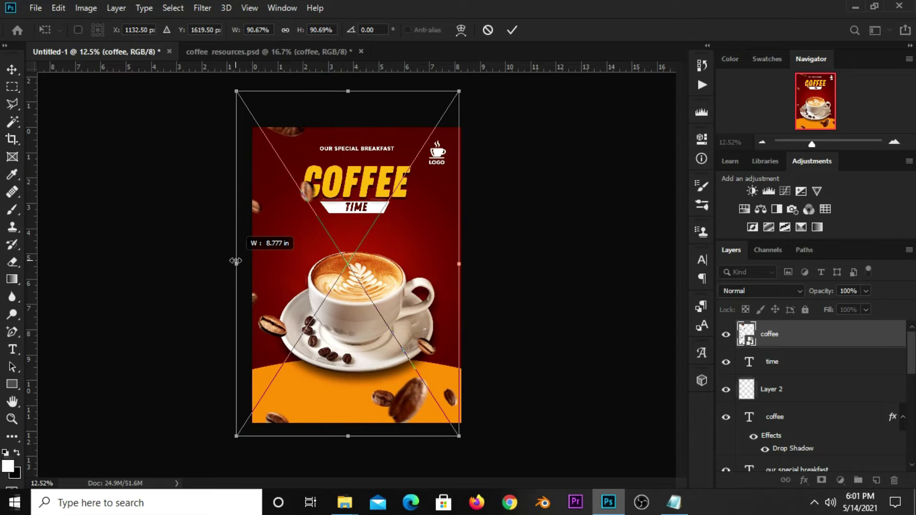
pyautogui.moveTo(237, 261); pyautogui.dragTo(231, 261)
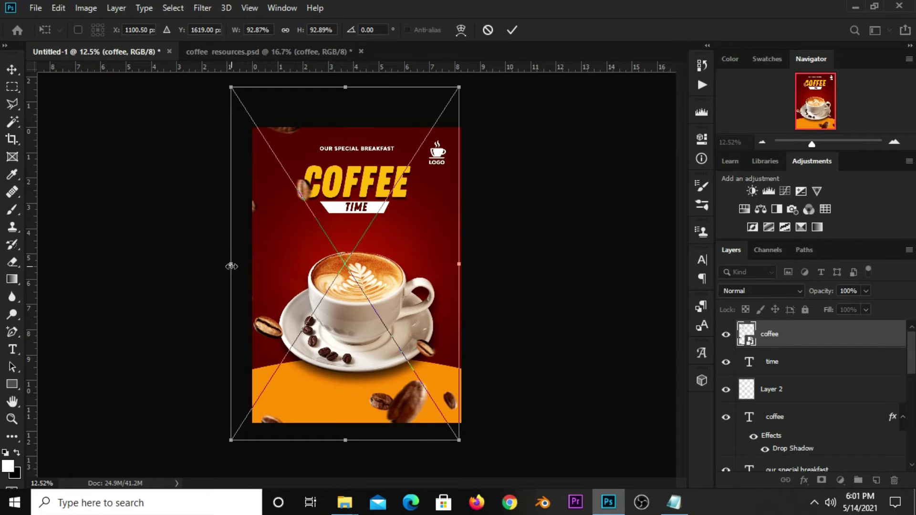
pyautogui.moveTo(232, 266); pyautogui.dragTo(246, 264)
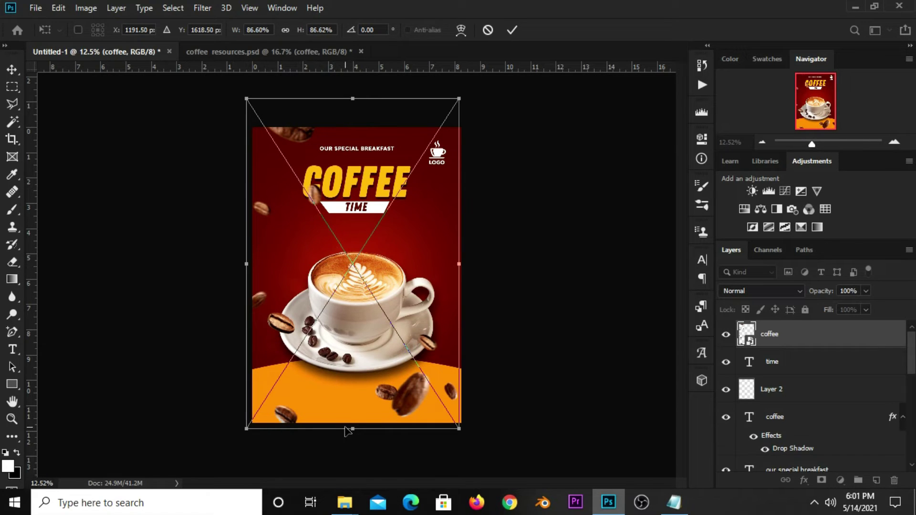
pyautogui.moveTo(353, 425); pyautogui.dragTo(353, 438)
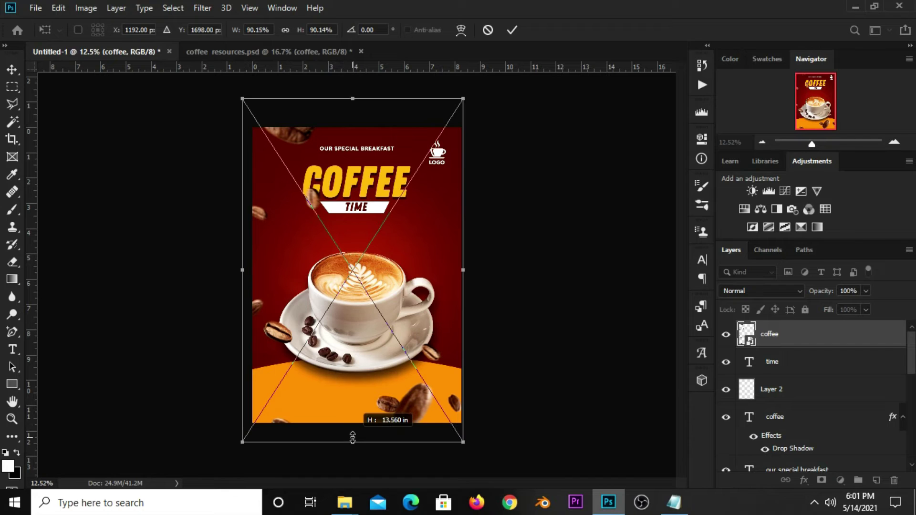
pyautogui.moveTo(463, 441); pyautogui.dragTo(485, 471)
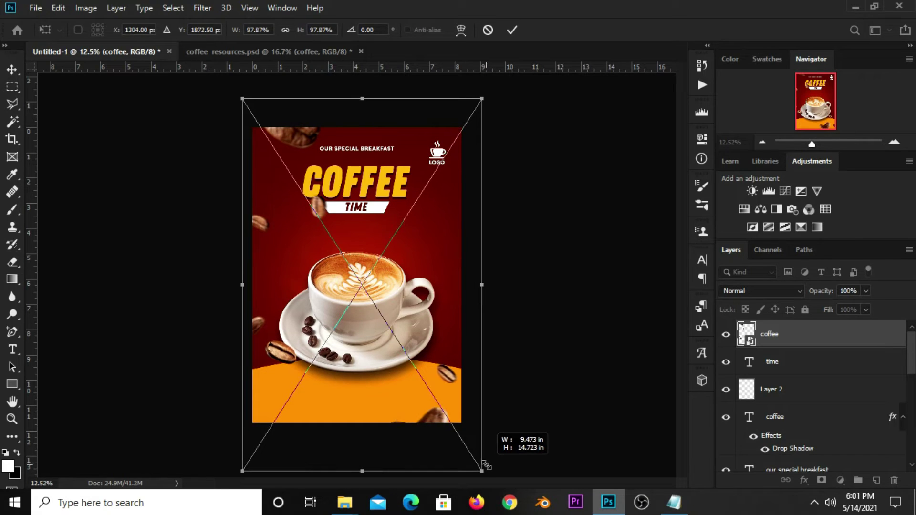
pyautogui.click(512, 31)
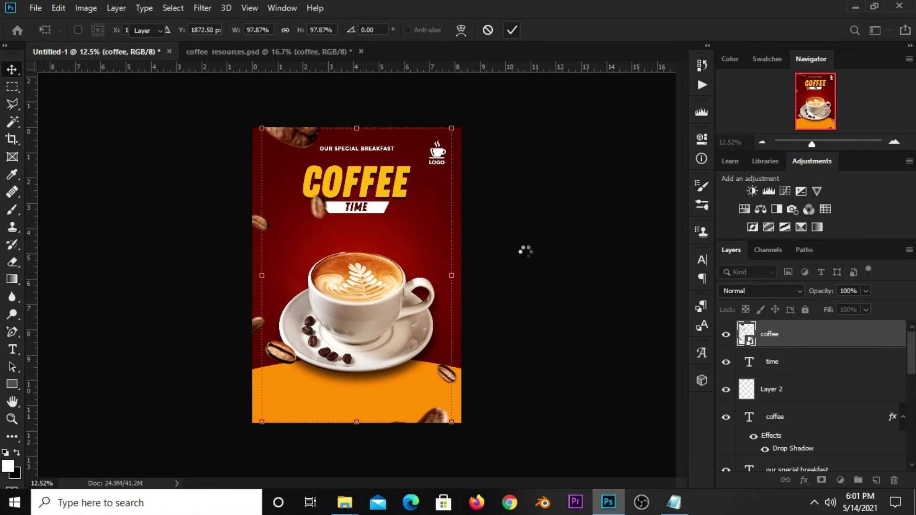
# - Nudge the beans layer slightly left, then return to coffee resources.psd
pyautogui.click(539, 238)
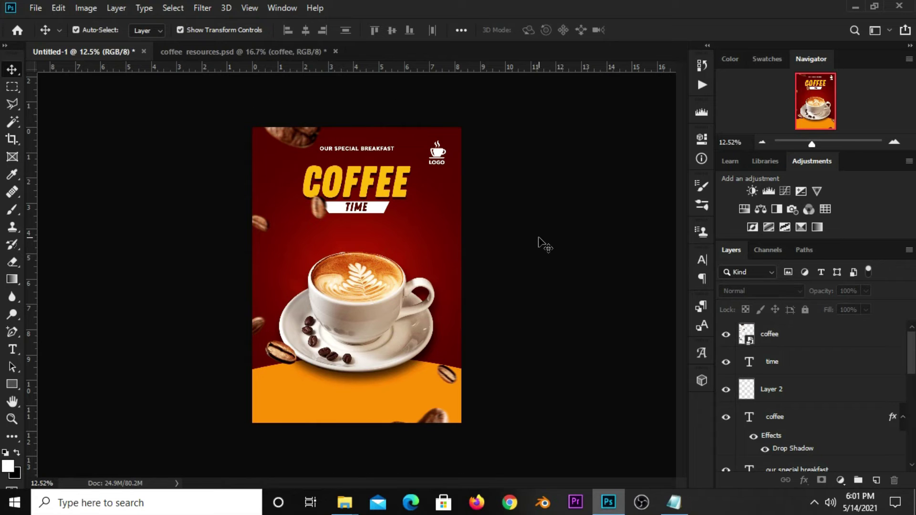
pyautogui.click(285, 362)
pyautogui.hotkey('shift', 'Left')
pyautogui.hotkey('shift', 'Left')
pyautogui.hotkey('shift', 'Left')
pyautogui.hotkey('shift', 'Left')
pyautogui.hotkey('shift', 'Left')
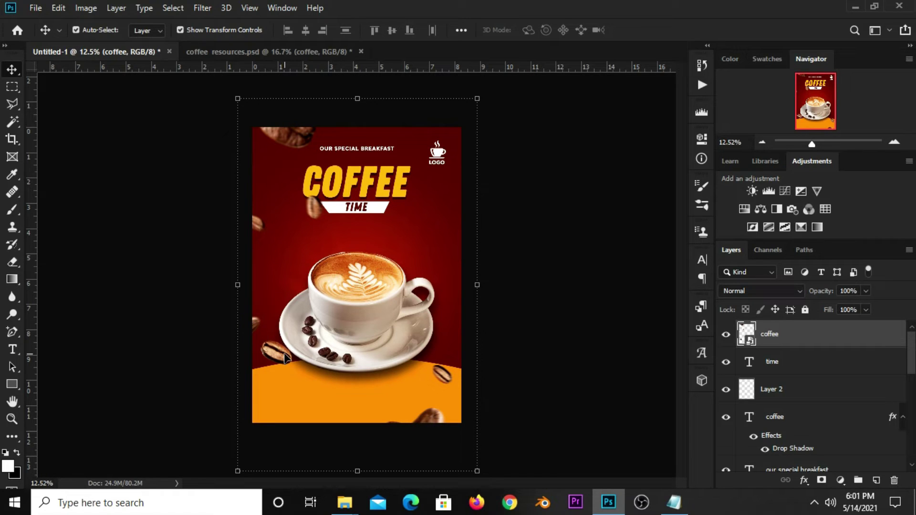
pyautogui.click(494, 355)
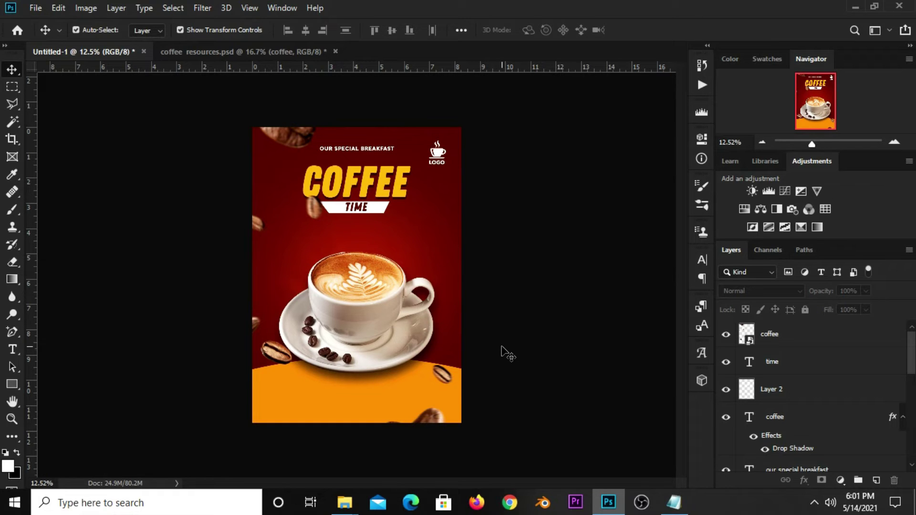
pyautogui.click(249, 54)
# - Hide the white glow (copy 6) layer in the resources file
pyautogui.click(532, 242)
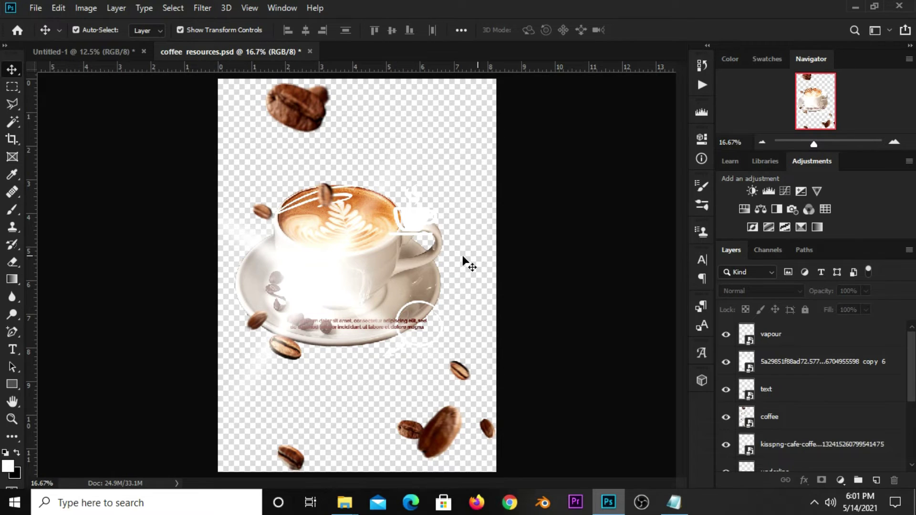
pyautogui.click(408, 343)
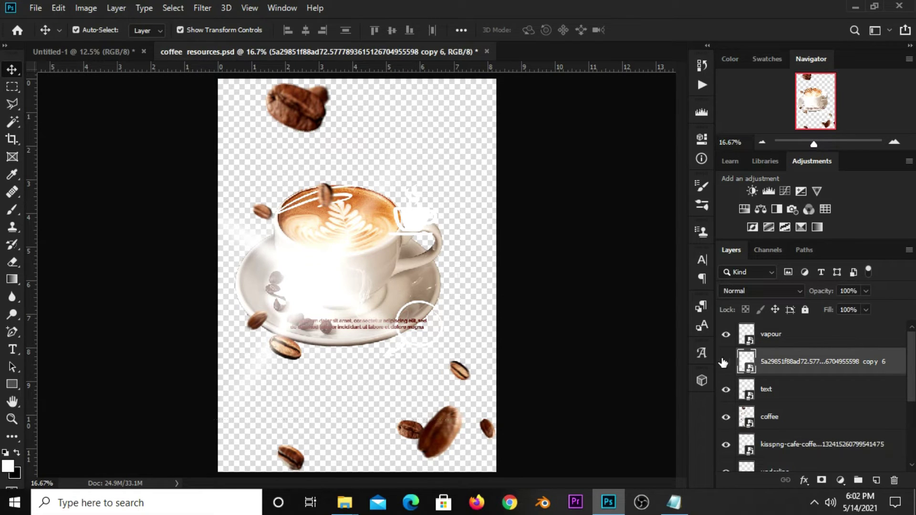
pyautogui.click(726, 362)
# - Bring the circle tag into the poster, scaled to about 92%, above the cup's right side
pyautogui.click(402, 340)
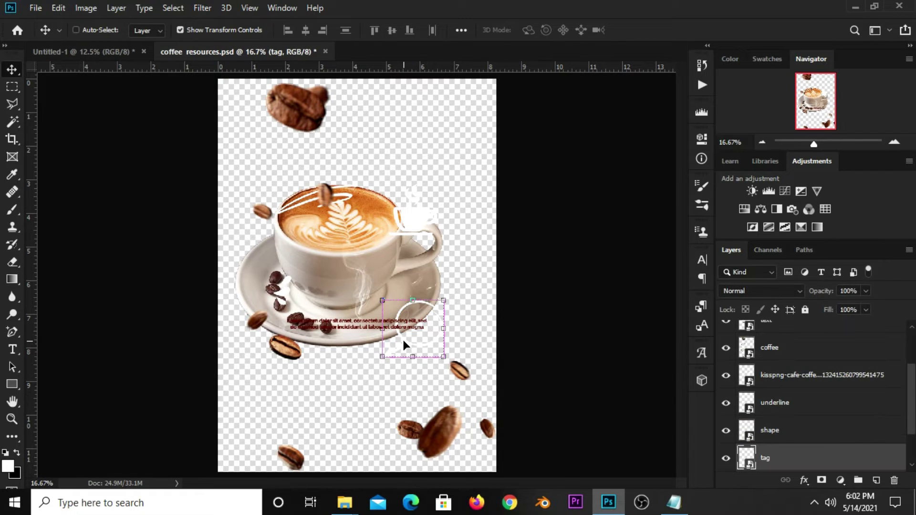
pyautogui.moveTo(91, 51); pyautogui.dragTo(161, 128)
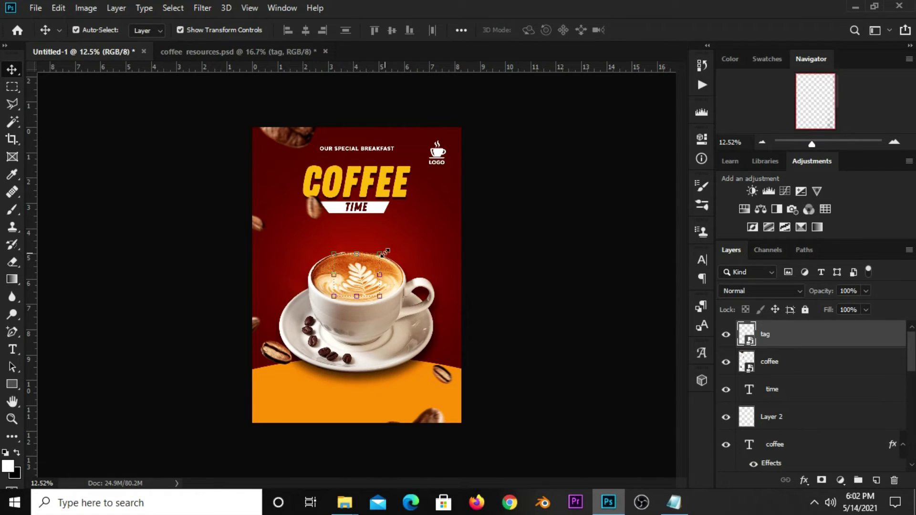
pyautogui.hotkey('ctrl', 't')
pyautogui.moveTo(354, 276); pyautogui.dragTo(447, 217)
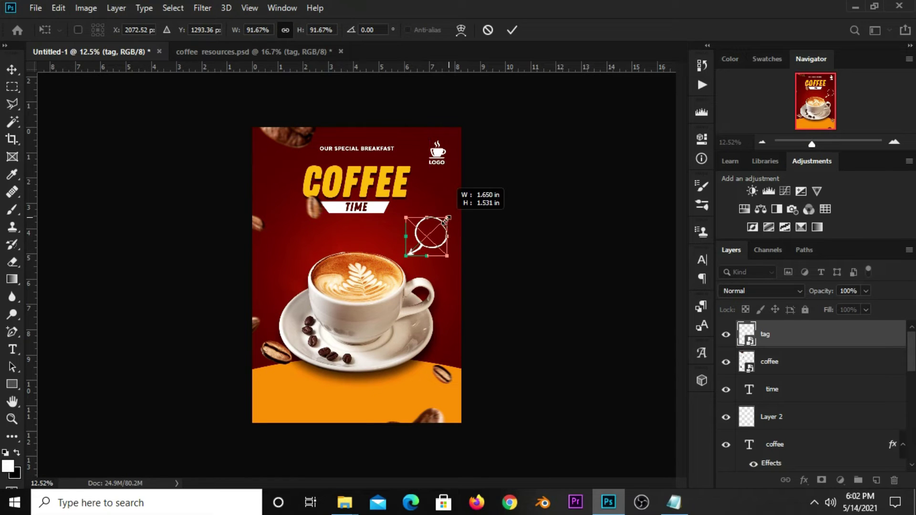
pyautogui.click(513, 31)
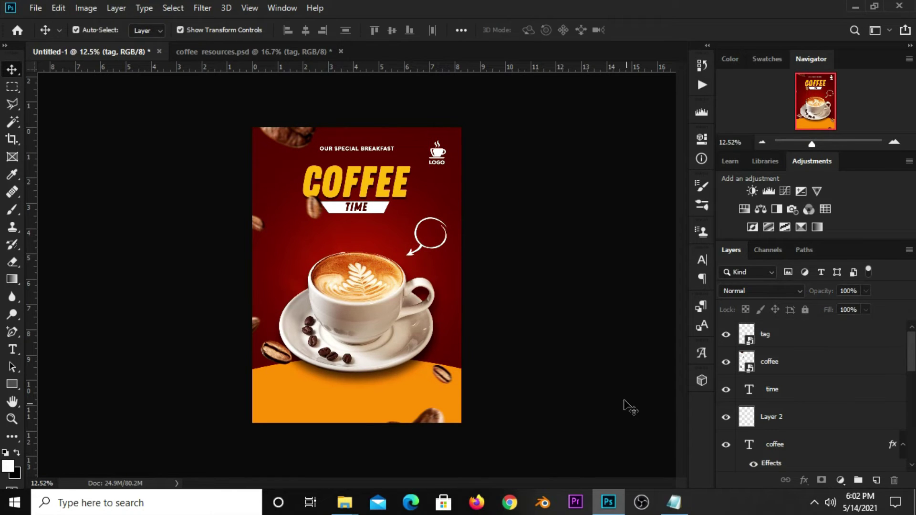
pyautogui.click(673, 502)
# - Copy the $12 price text from the Notepad notes
pyautogui.moveTo(544, 373); pyautogui.dragTo(516, 367)
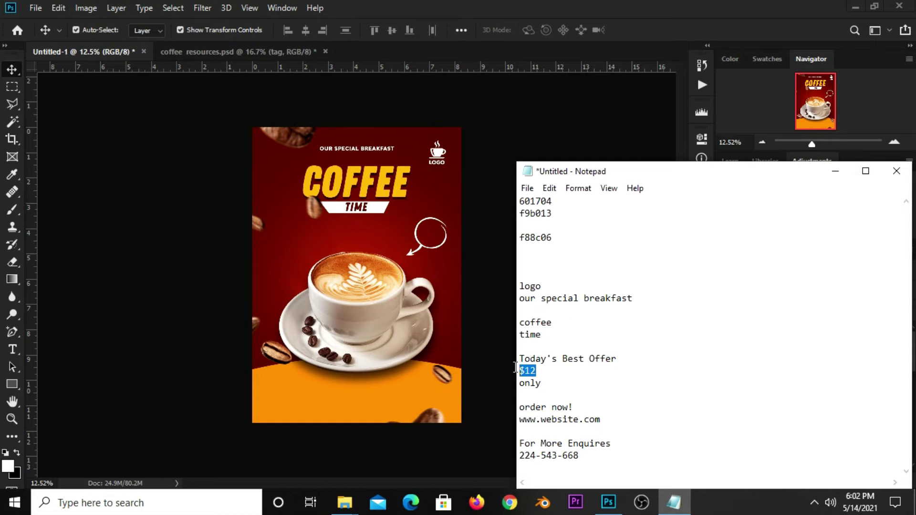
pyautogui.rightClick(522, 370)
pyautogui.click(557, 206)
pyautogui.click(529, 153)
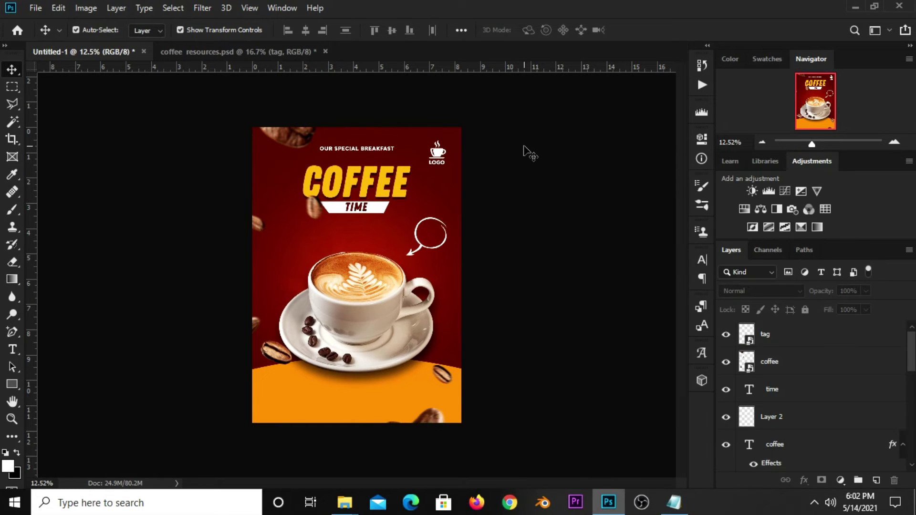
pyautogui.click(15, 349)
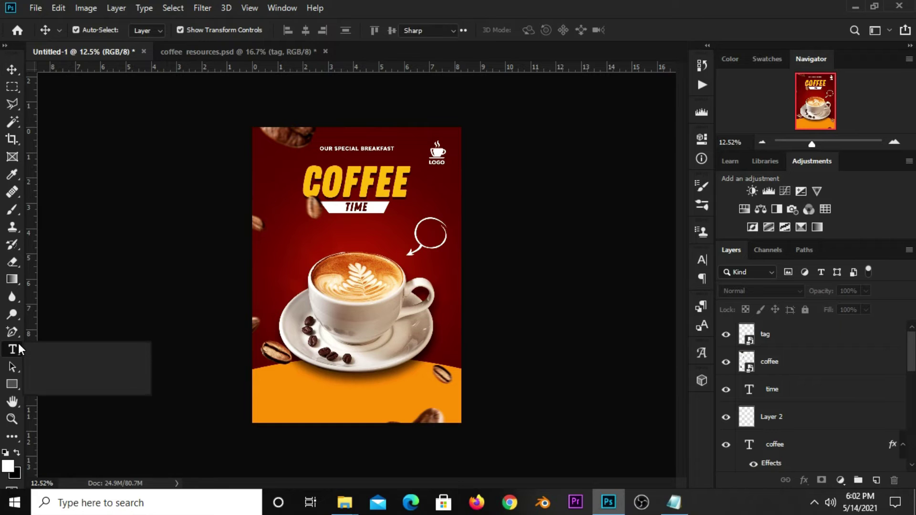
pyautogui.click(35, 348)
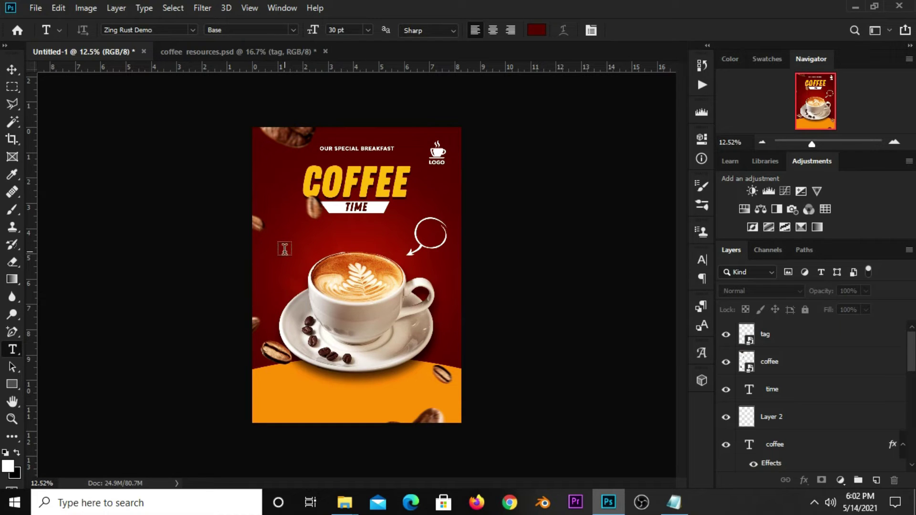
# - Set the text colour to yellow f9b013
pyautogui.click(536, 30)
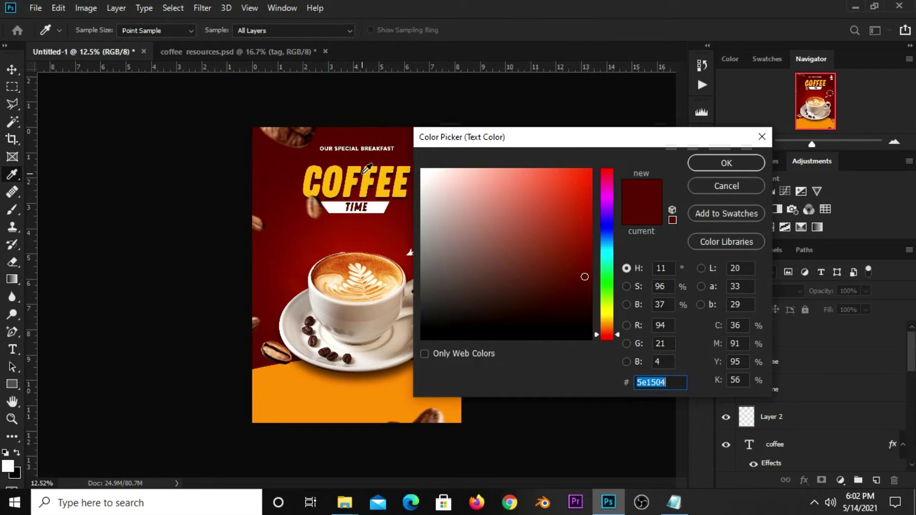
pyautogui.write('f9b013')
pyautogui.moveTo(666, 384); pyautogui.dragTo(635, 378)
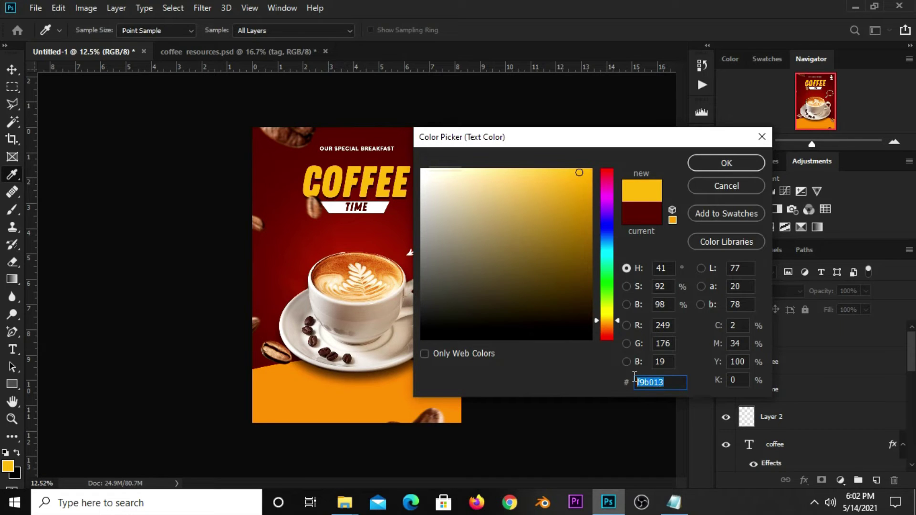
pyautogui.click(692, 164)
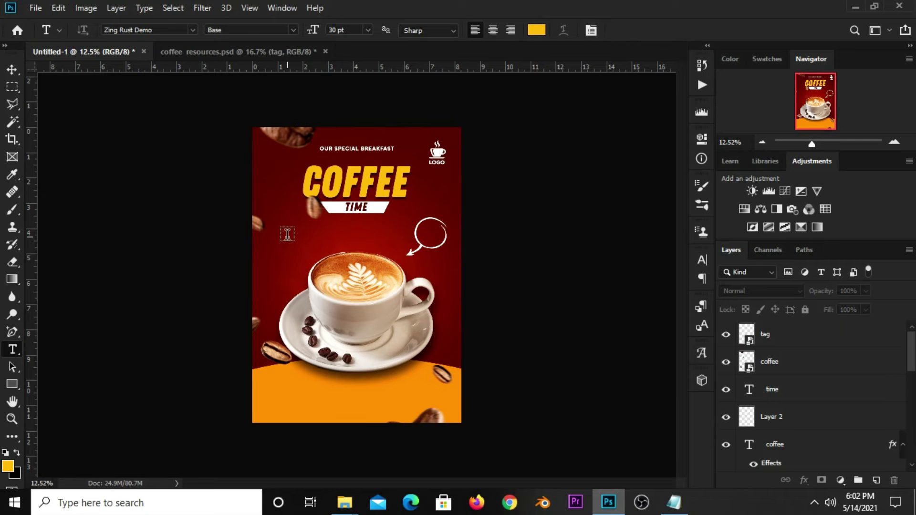
# - Add $12 as a text layer left of the cup and bring up the font list for Angello
pyautogui.click(287, 234)
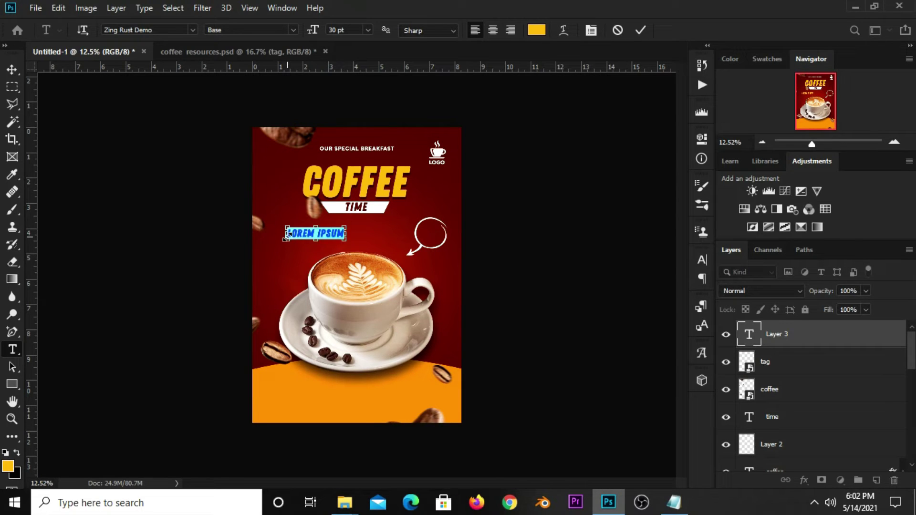
pyautogui.write('$12')
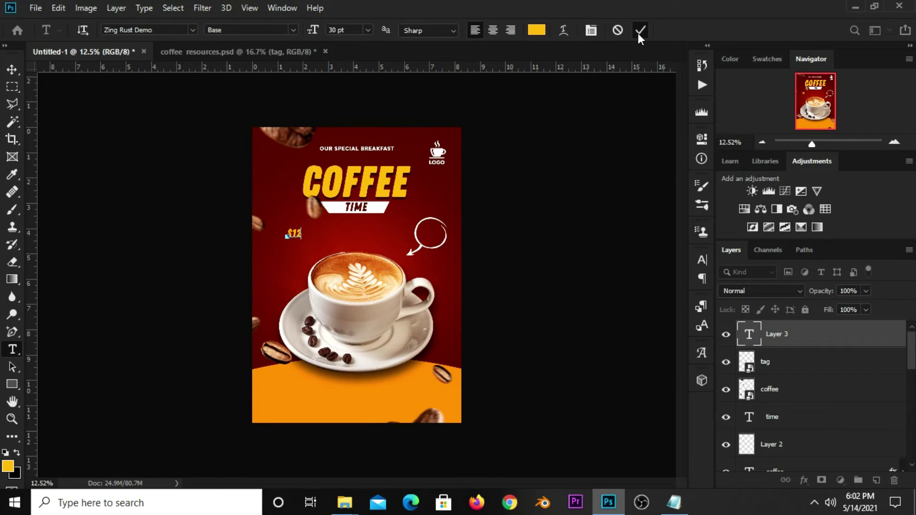
pyautogui.click(640, 30)
pyautogui.click(701, 260)
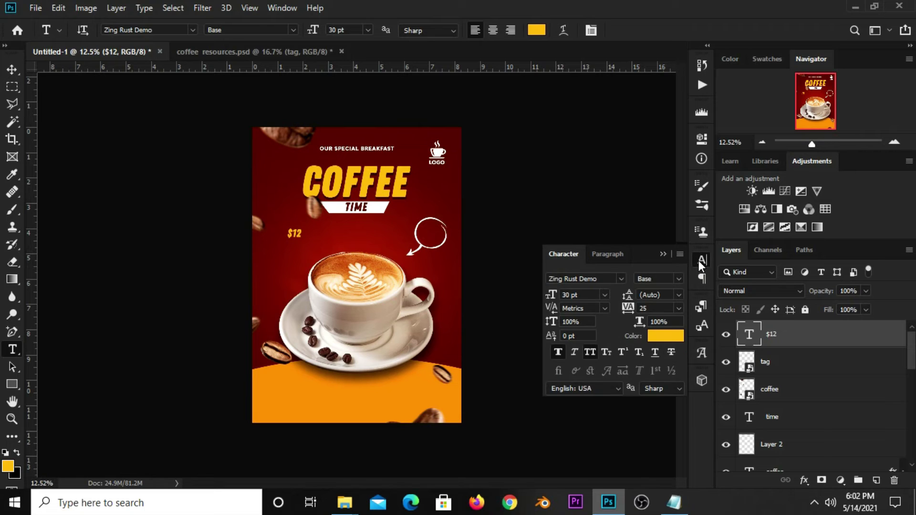
pyautogui.click(622, 278)
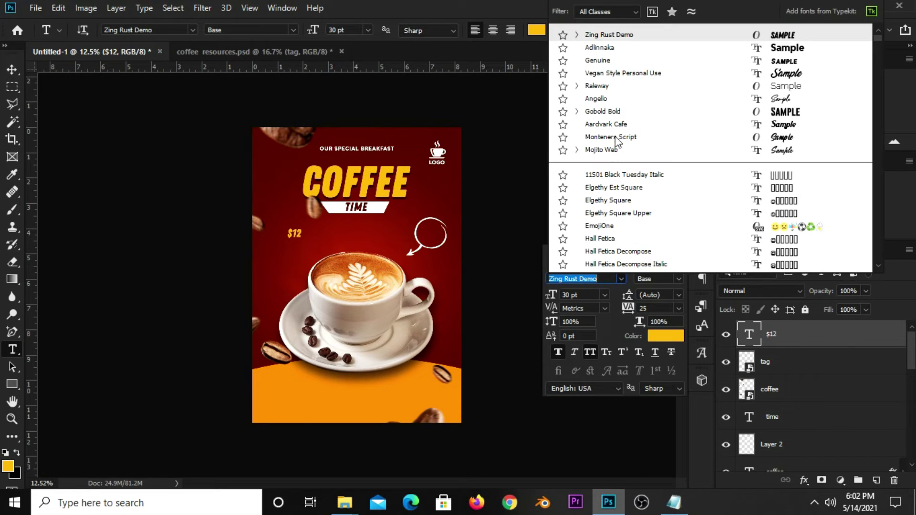
# - Set the $12 price text to the Angello font at 54 pt
pyautogui.click(609, 102)
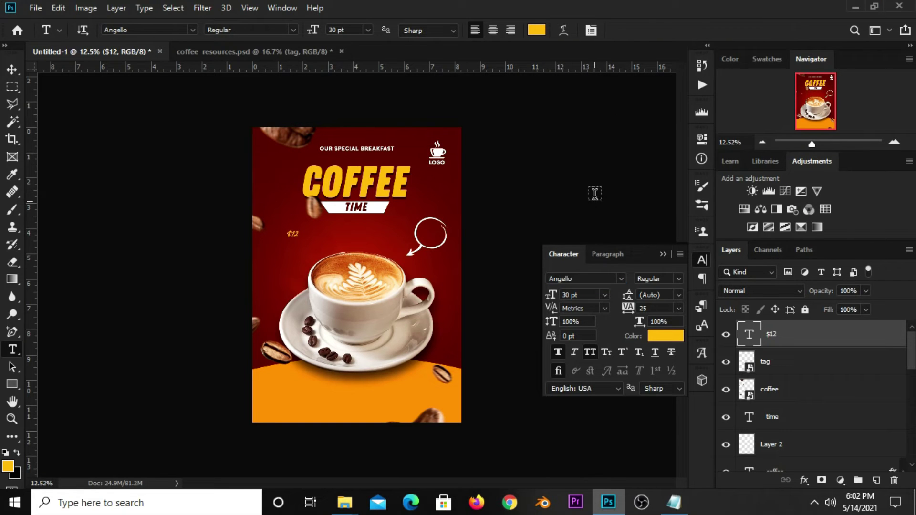
pyautogui.click(605, 295)
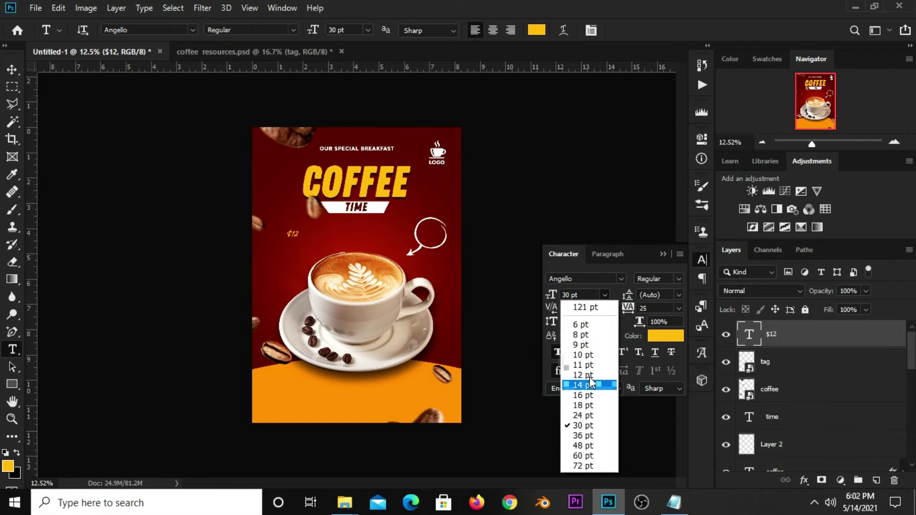
pyautogui.click(584, 299)
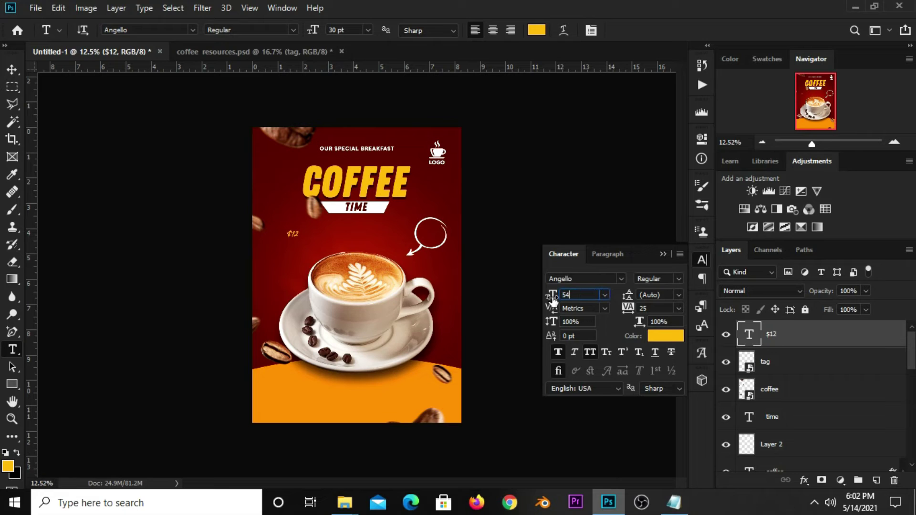
pyautogui.press('Return')
pyautogui.click(662, 253)
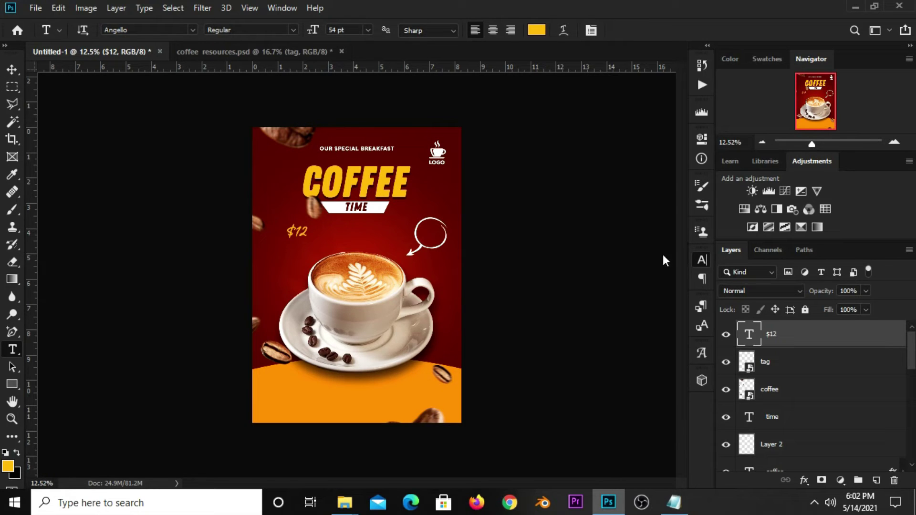
# - Move the $12 price into the white circle and nudge it slightly left
pyautogui.click(5, 70)
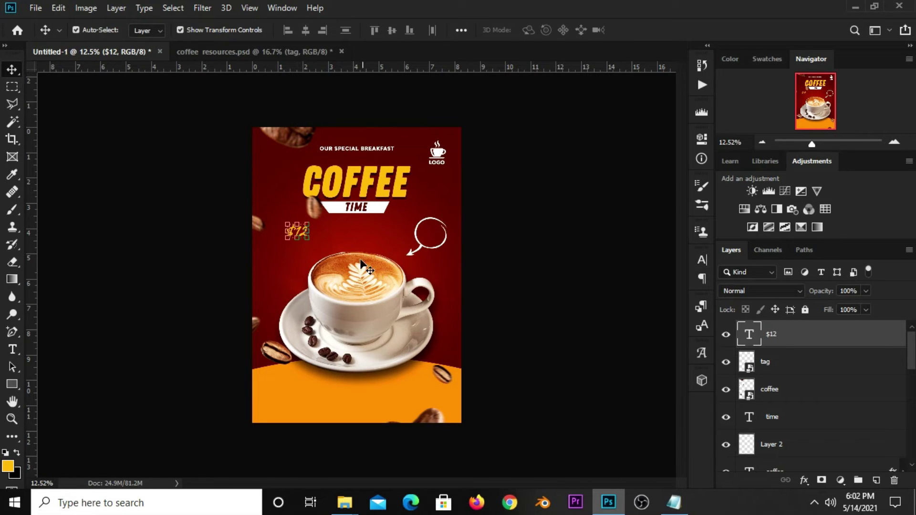
pyautogui.scroll(2, 299, 231)
pyautogui.scroll(2, 286, 224)
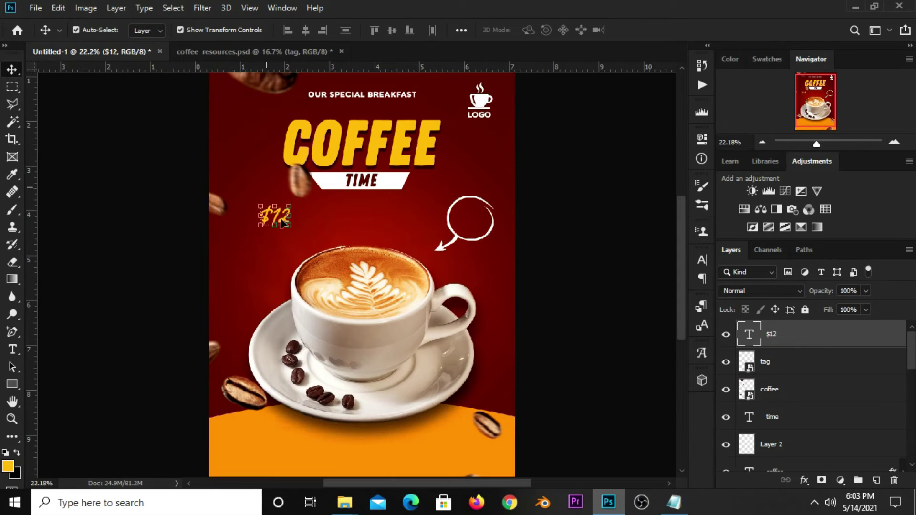
pyautogui.scroll(2, 267, 214)
pyautogui.moveTo(269, 214)
pyautogui.mouseDown()
pyautogui.moveTo(537, 215)
pyautogui.moveTo(552, 201)
pyautogui.mouseUp()
pyautogui.hotkey('ctrl', 't')
pyautogui.press('Return')
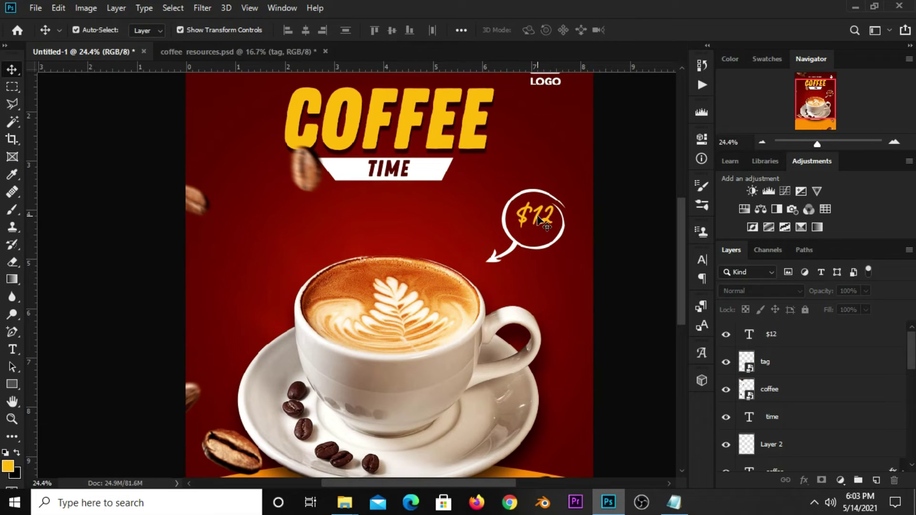
pyautogui.hotkey('shift', 'Left')
pyautogui.hotkey('shift', 'Left')
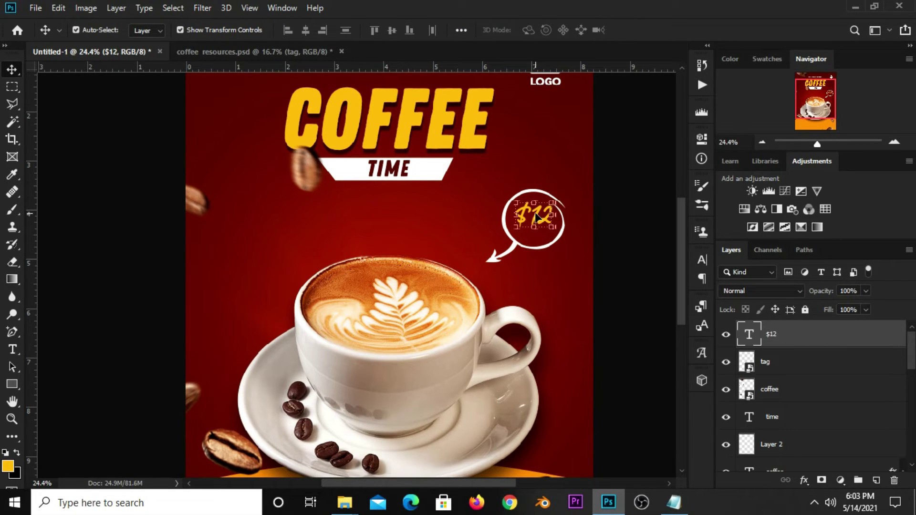
# - Duplicate the $12 price below itself and replace the copy's text with 'only' from Notepad
pyautogui.moveTo(536, 217); pyautogui.dragTo(540, 254)
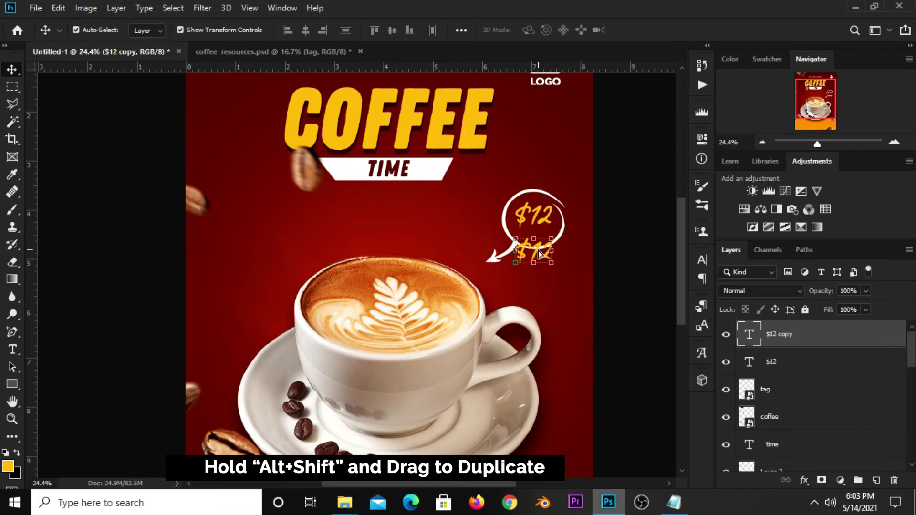
pyautogui.doubleClick(540, 253)
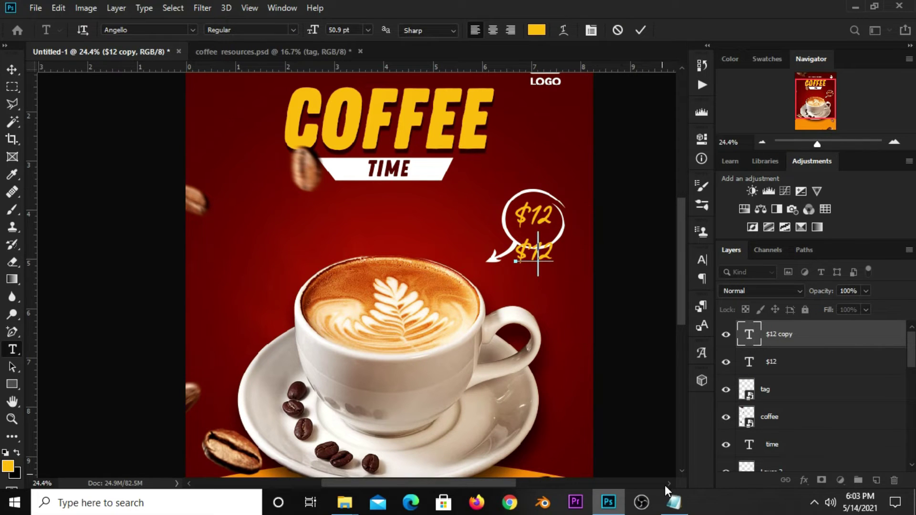
pyautogui.click(673, 501)
pyautogui.doubleClick(530, 383)
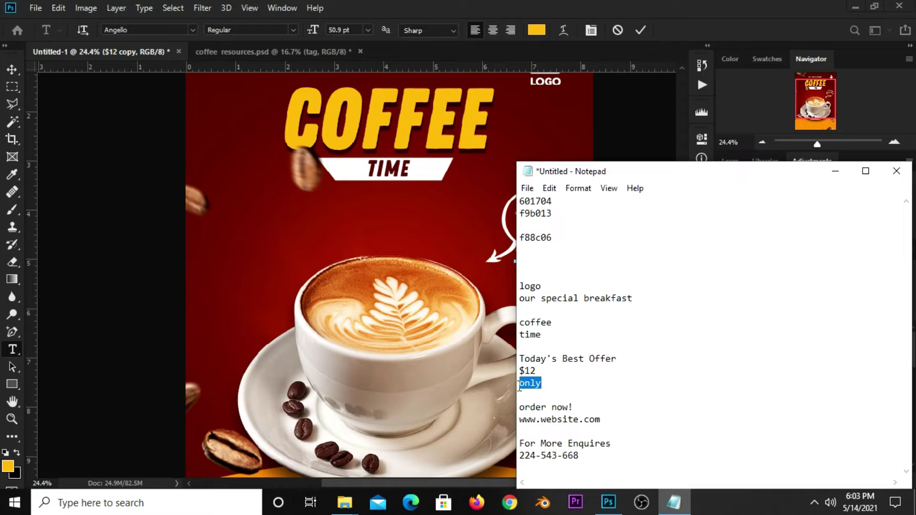
pyautogui.rightClick(527, 382)
pyautogui.click(560, 218)
pyautogui.click(659, 39)
pyautogui.hotkey('ctrl', 'a')
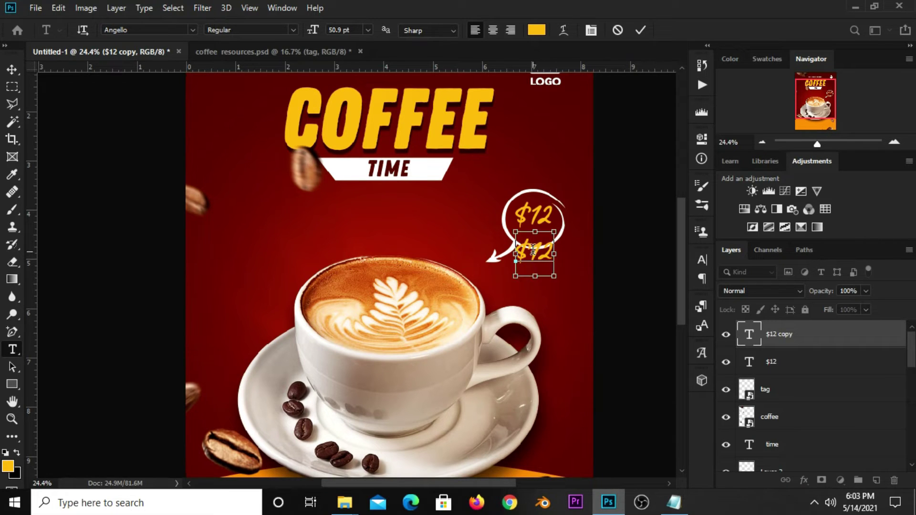
pyautogui.hotkey('ctrl', 'v')
pyautogui.click(635, 35)
# - Turn off All Caps so 'only' is lowercase, and shrink it to about 70%
pyautogui.click(703, 261)
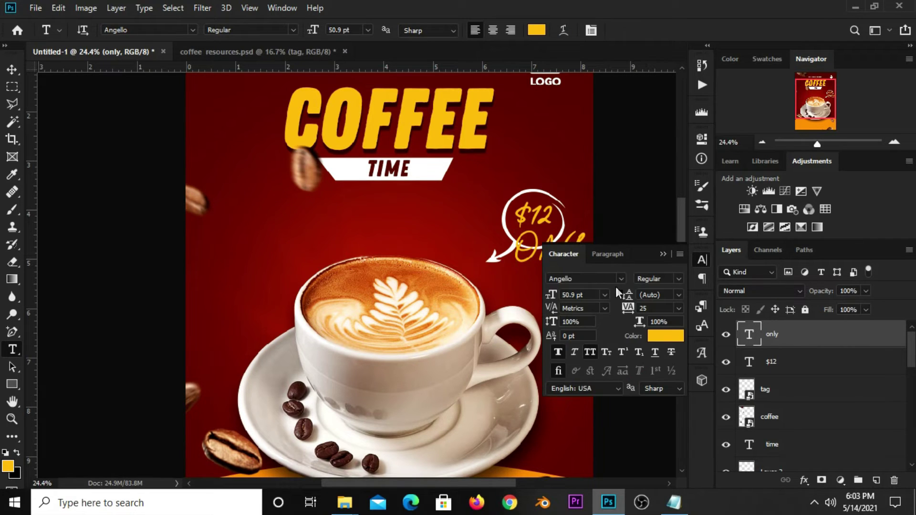
pyautogui.click(591, 353)
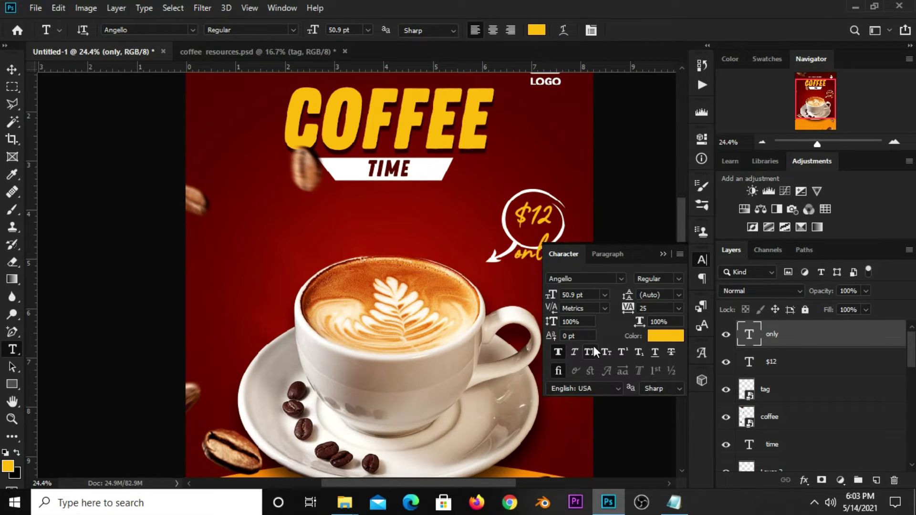
pyautogui.click(664, 255)
pyautogui.click(14, 74)
pyautogui.click(47, 72)
pyautogui.moveTo(515, 234)
pyautogui.mouseDown()
pyautogui.moveTo(529, 247)
pyautogui.moveTo(523, 220)
pyautogui.mouseUp()
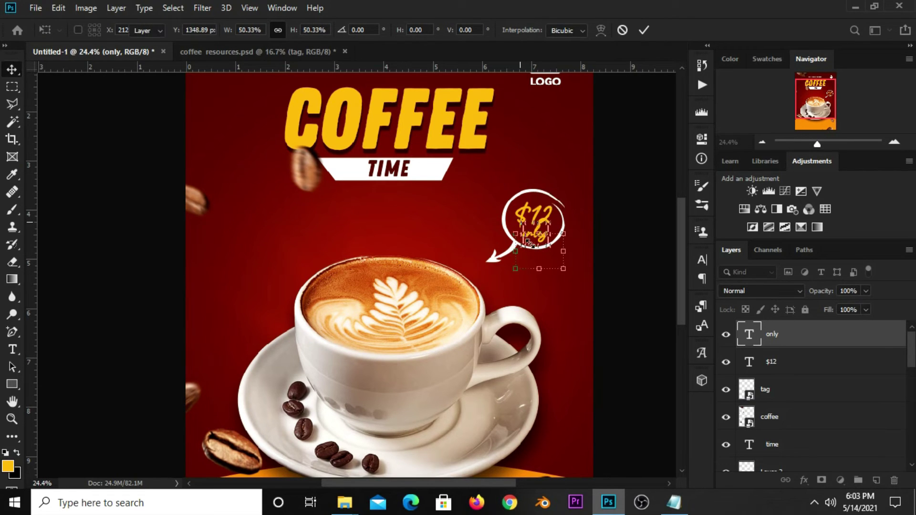
pyautogui.press('Return')
# - Select the $12 and 'only' layers in turn, then clear the layer selection
pyautogui.click(536, 220)
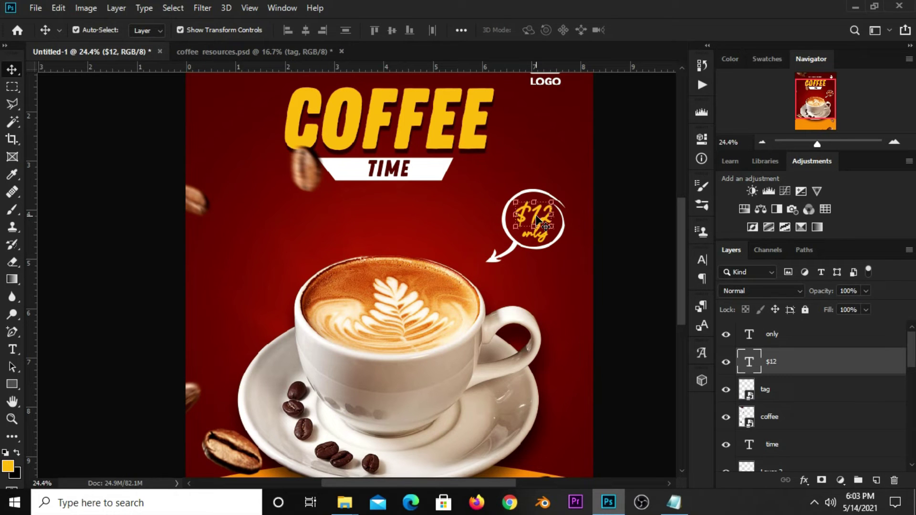
pyautogui.click(619, 237)
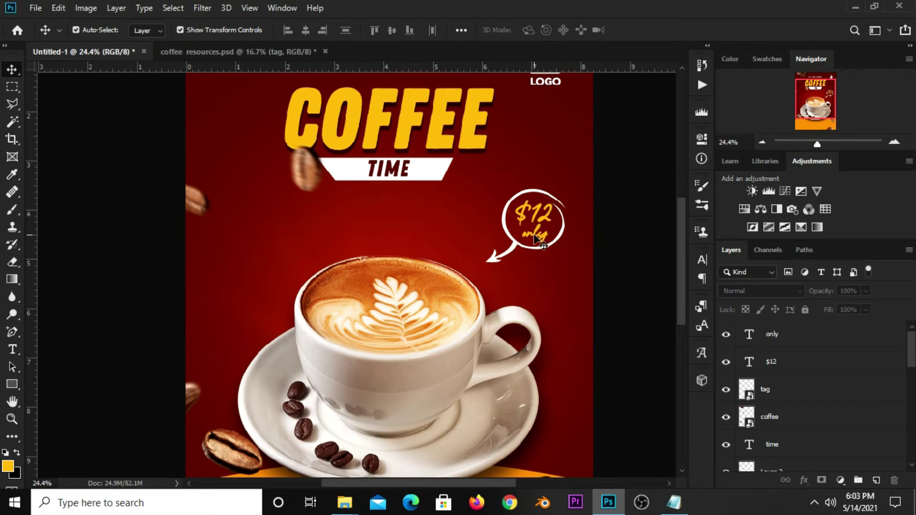
pyautogui.click(536, 235)
pyautogui.click(621, 239)
# - Drag the white swoosh underline from coffee resources.psd onto the poster, left above the cup
pyautogui.click(251, 52)
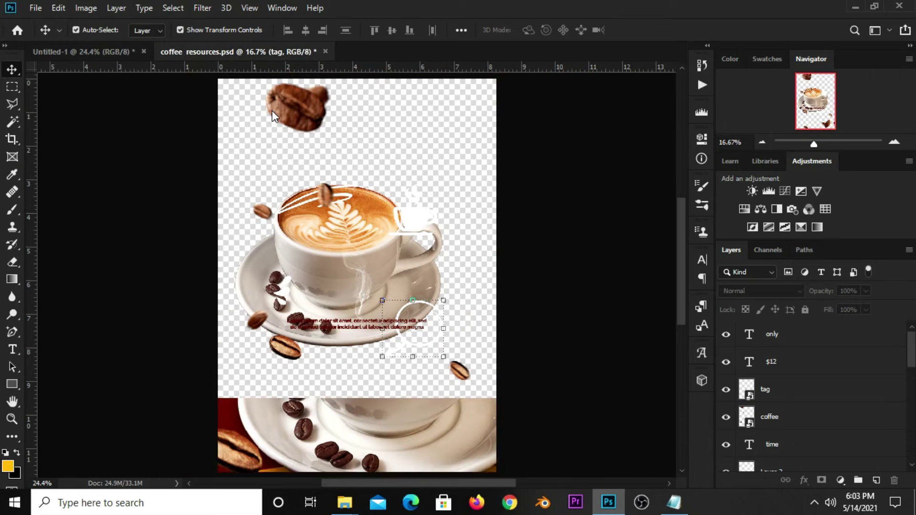
pyautogui.moveTo(295, 217); pyautogui.dragTo(306, 268)
pyautogui.click(299, 208)
pyautogui.moveTo(300, 208)
pyautogui.mouseDown()
pyautogui.moveTo(296, 195)
pyautogui.moveTo(291, 203)
pyautogui.moveTo(353, 257)
pyautogui.moveTo(298, 245)
pyautogui.moveTo(288, 258)
pyautogui.mouseUp()
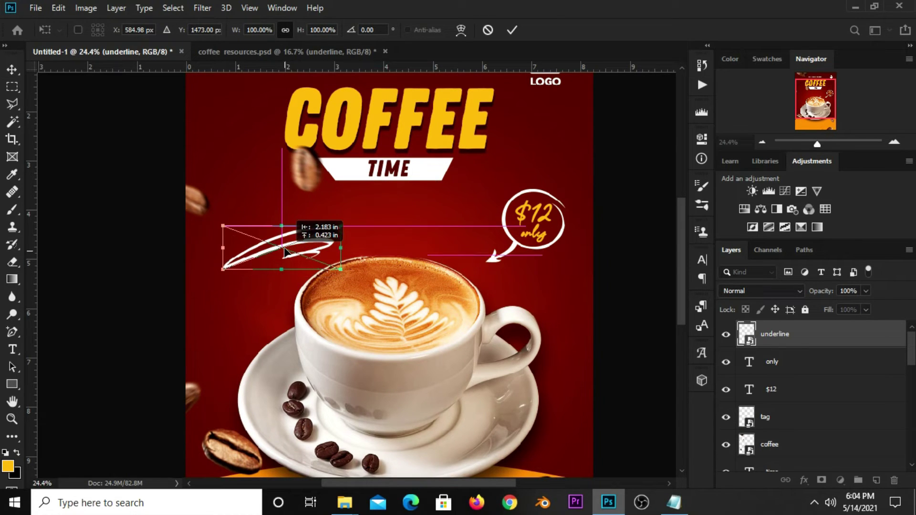
pyautogui.moveTo(288, 259); pyautogui.dragTo(285, 252)
pyautogui.press('Return')
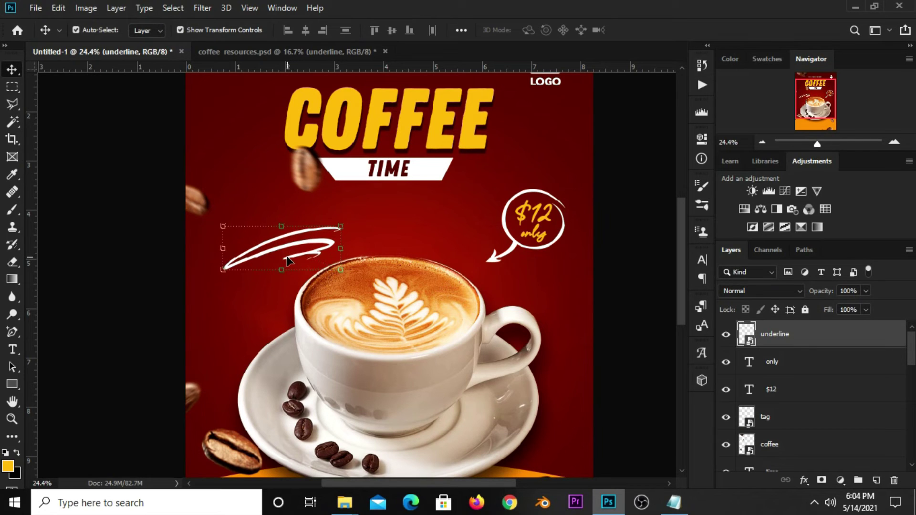
pyautogui.click(602, 355)
# - Duplicate the $12 price to the upper left and replace its text with 'Today's Best Offer' from Notepad
pyautogui.click(671, 489)
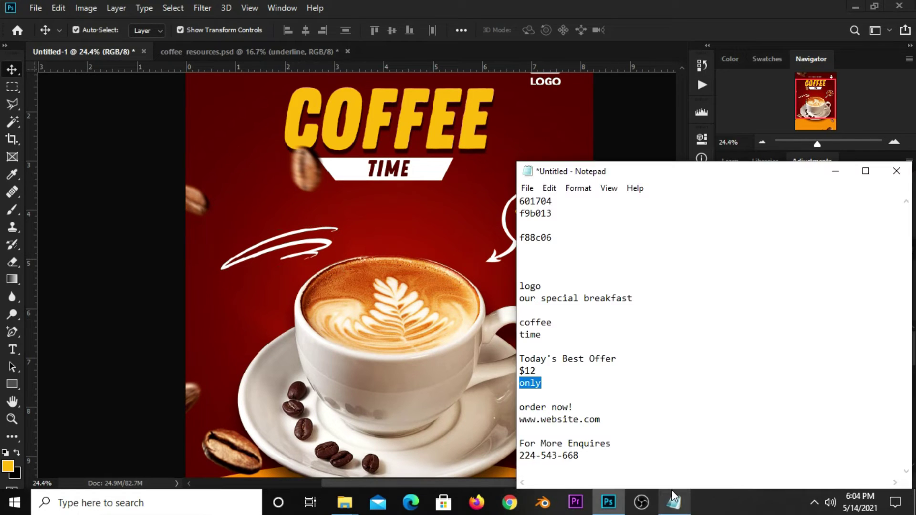
pyautogui.moveTo(617, 358); pyautogui.dragTo(509, 355)
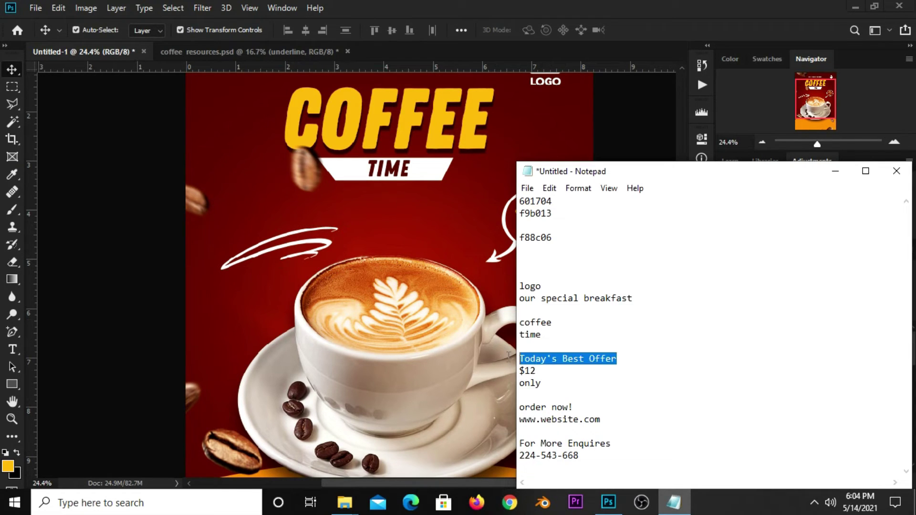
pyautogui.rightClick(536, 361)
pyautogui.click(570, 200)
pyautogui.click(606, 125)
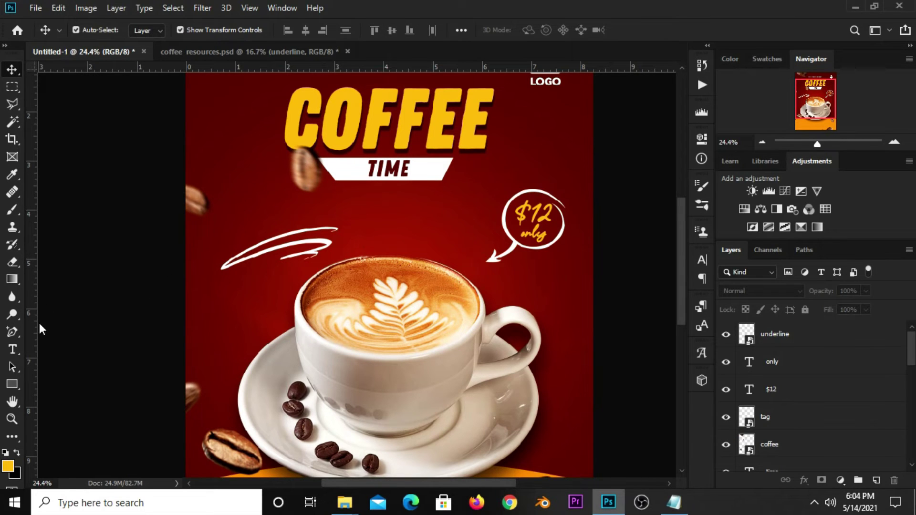
pyautogui.click(539, 215)
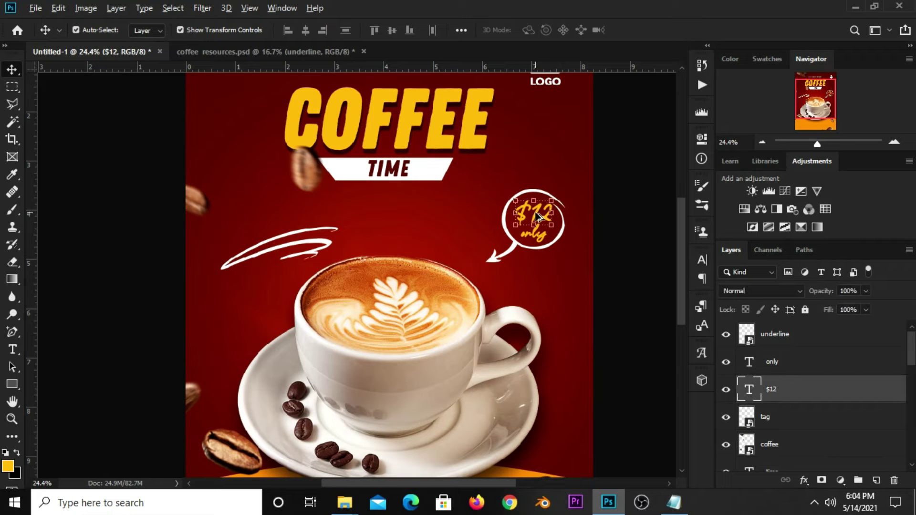
pyautogui.moveTo(539, 215); pyautogui.dragTo(271, 215)
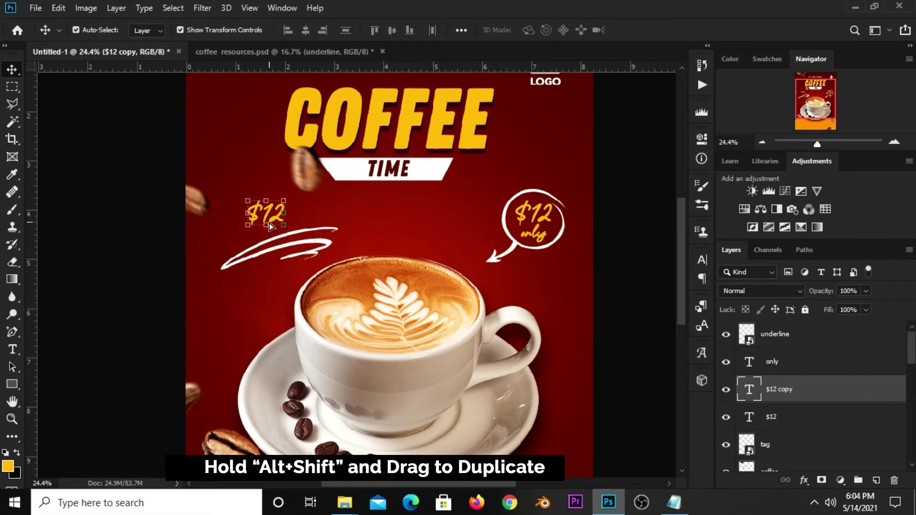
pyautogui.click(12, 350)
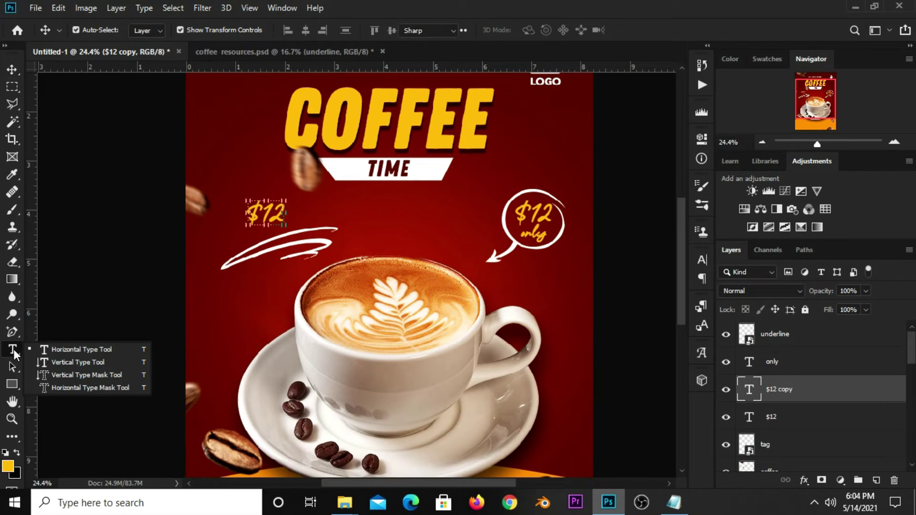
pyautogui.click(76, 347)
pyautogui.click(263, 214)
pyautogui.hotkey('ctrl', 'a')
pyautogui.hotkey('ctrl', 'v')
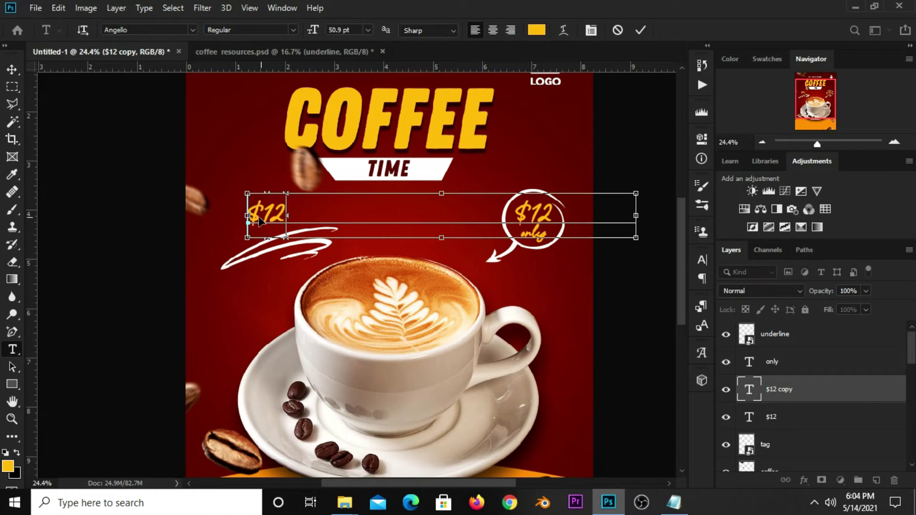
pyautogui.click(640, 30)
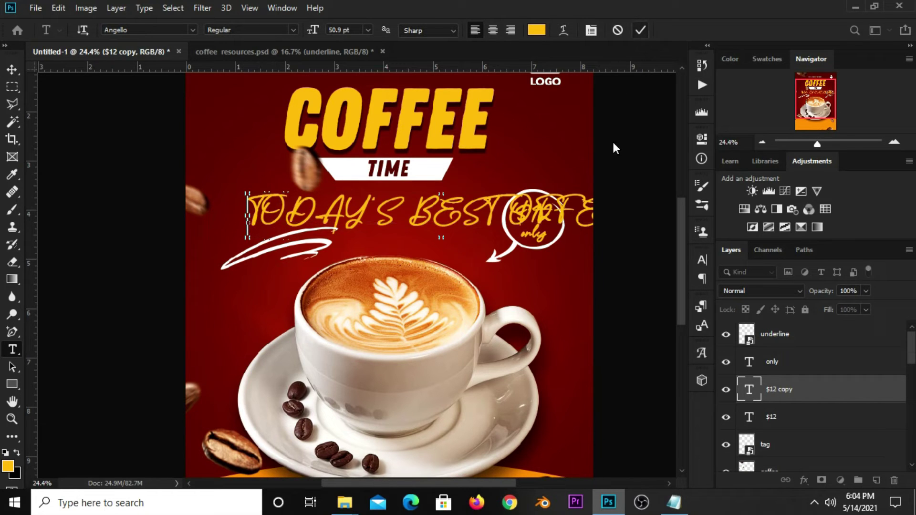
# - Make the headline white (#ffffff), mixed case, 26 pt, and move it onto the swoosh
pyautogui.click(536, 30)
pyautogui.write('ffffff')
pyautogui.click(699, 167)
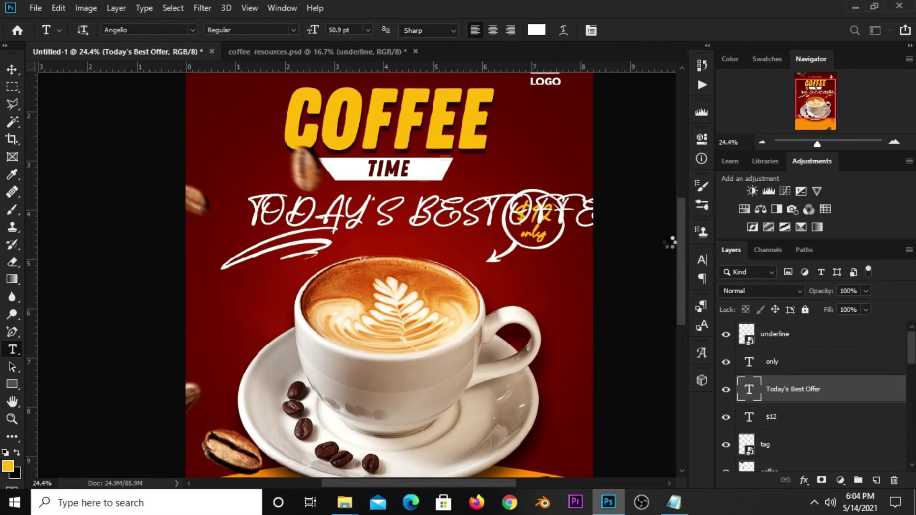
pyautogui.click(696, 259)
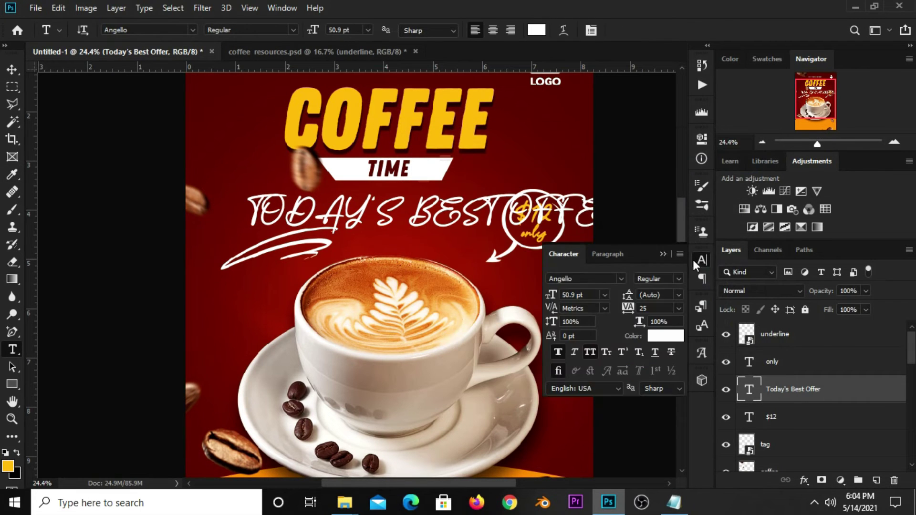
pyautogui.click(586, 354)
pyautogui.click(549, 292)
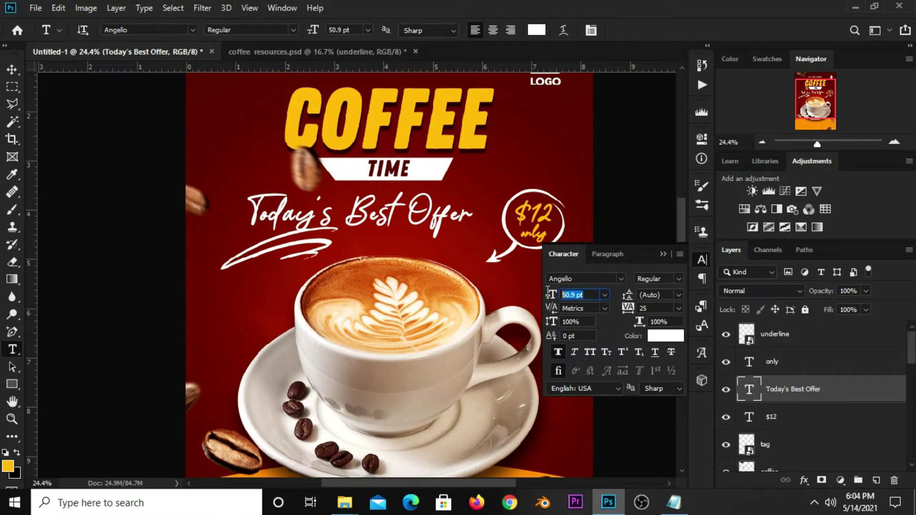
pyautogui.write('26')
pyautogui.press('Return')
pyautogui.click(663, 253)
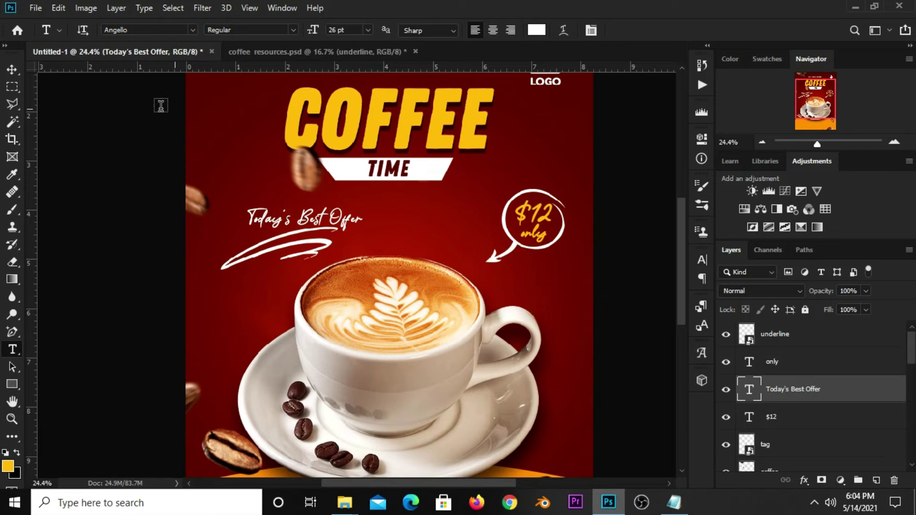
pyautogui.click(11, 69)
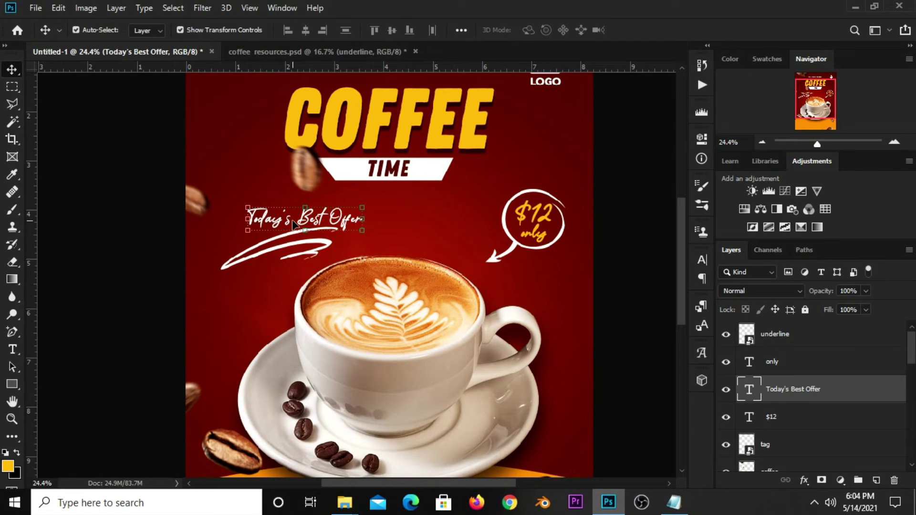
pyautogui.moveTo(294, 224); pyautogui.dragTo(264, 232)
# - Duplicate the Today's Best Offer layer and convert the copy to a Smart Object
pyautogui.click(726, 390)
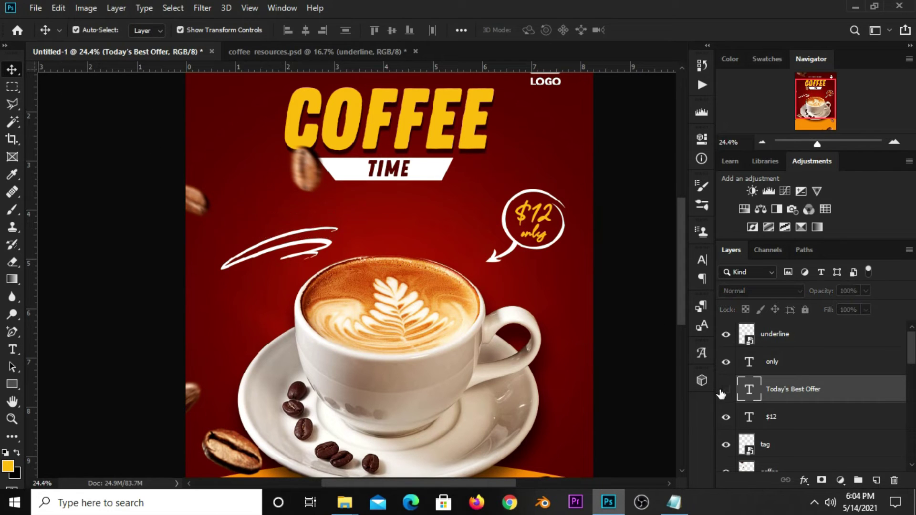
pyautogui.hotkey('ctrl', 'j')
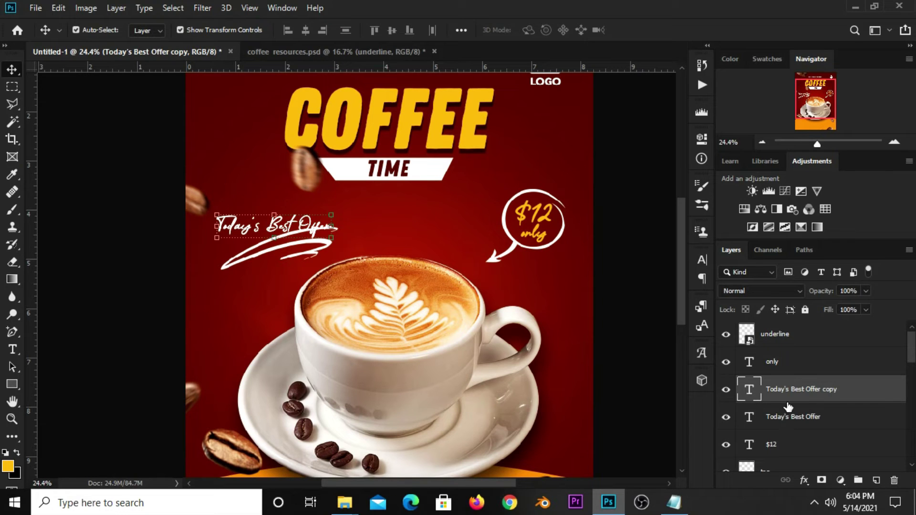
pyautogui.rightClick(780, 390)
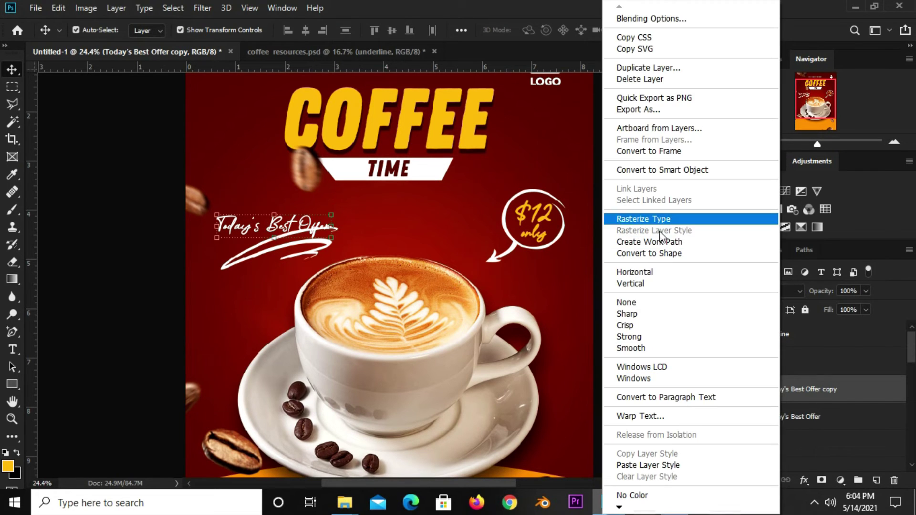
pyautogui.click(632, 170)
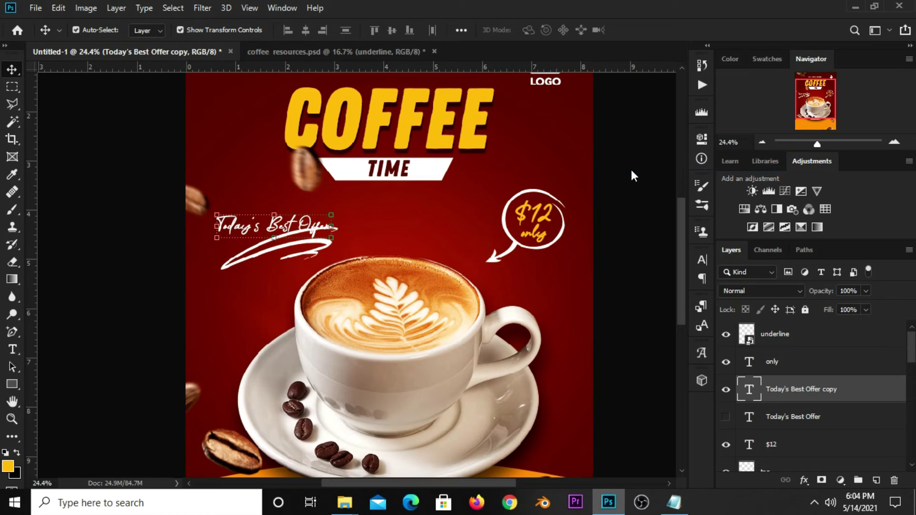
# - Warp the headline copy with an Arc style at bend 18
pyautogui.hotkey('ctrl', 't')
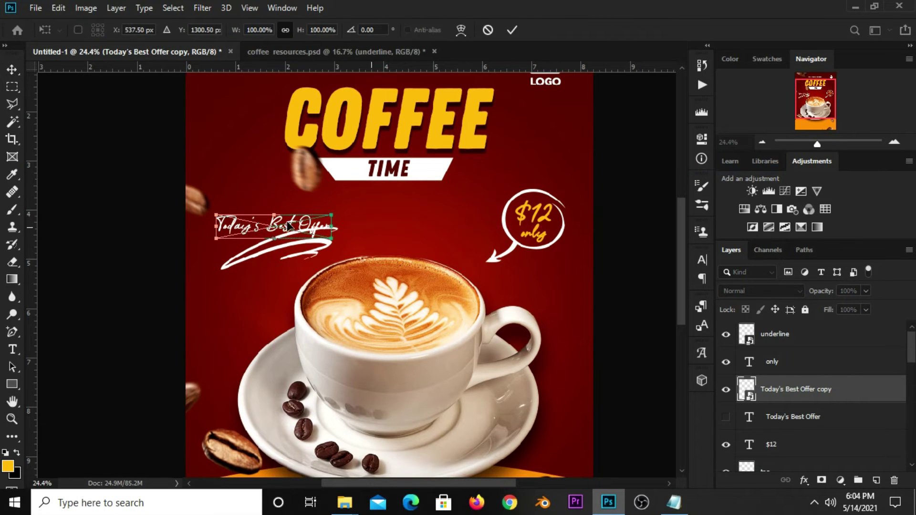
pyautogui.click(461, 30)
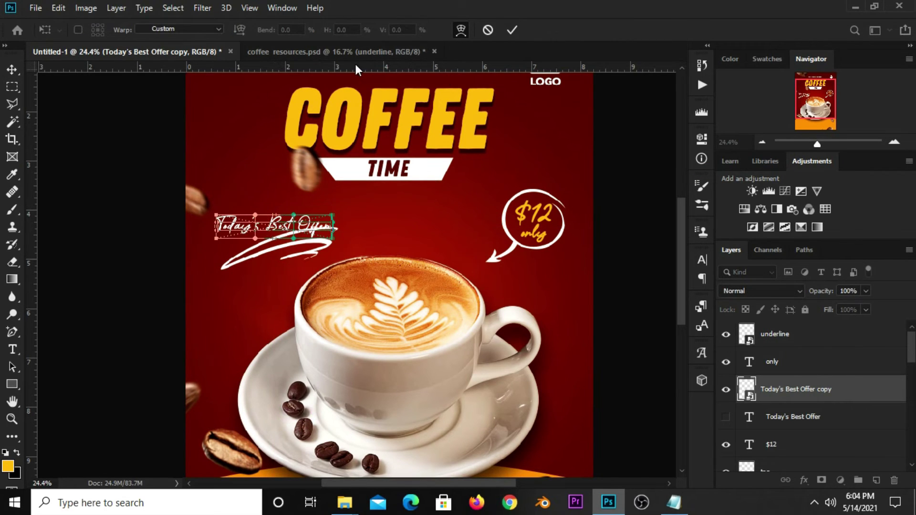
pyautogui.click(196, 29)
pyautogui.click(167, 82)
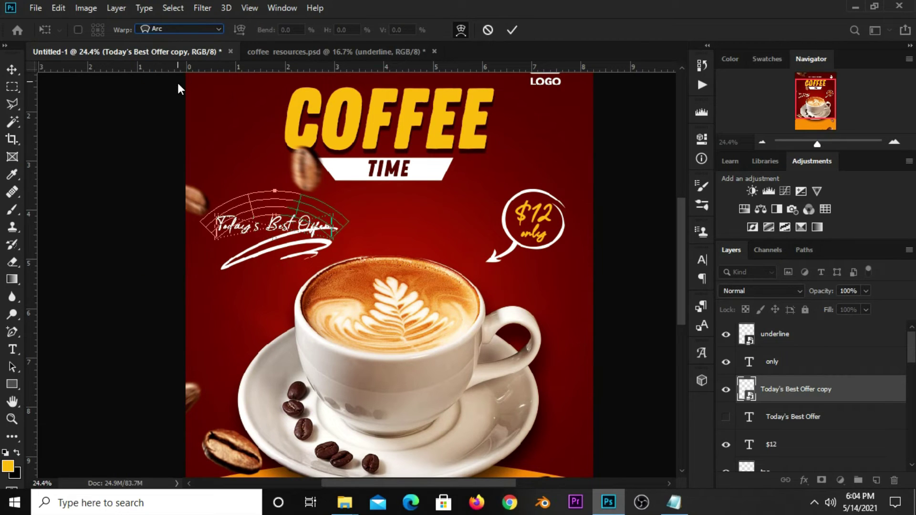
pyautogui.doubleClick(291, 30)
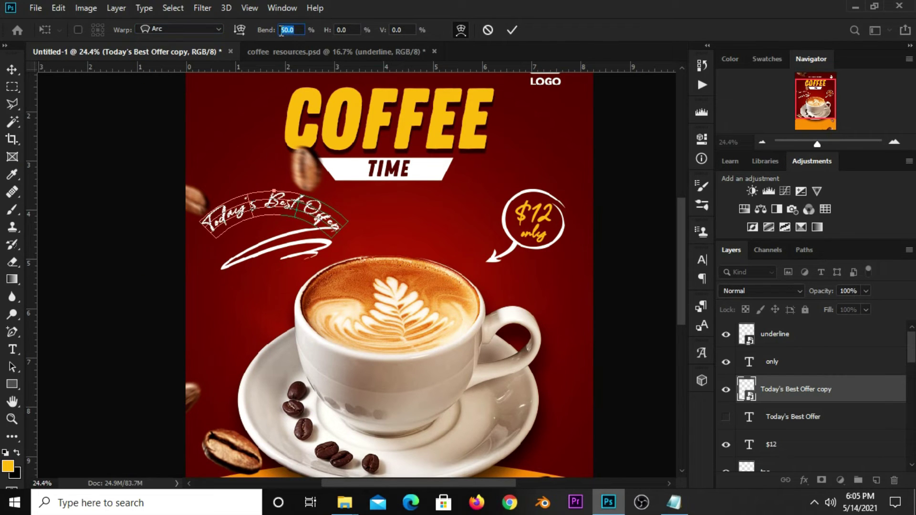
pyautogui.write('18')
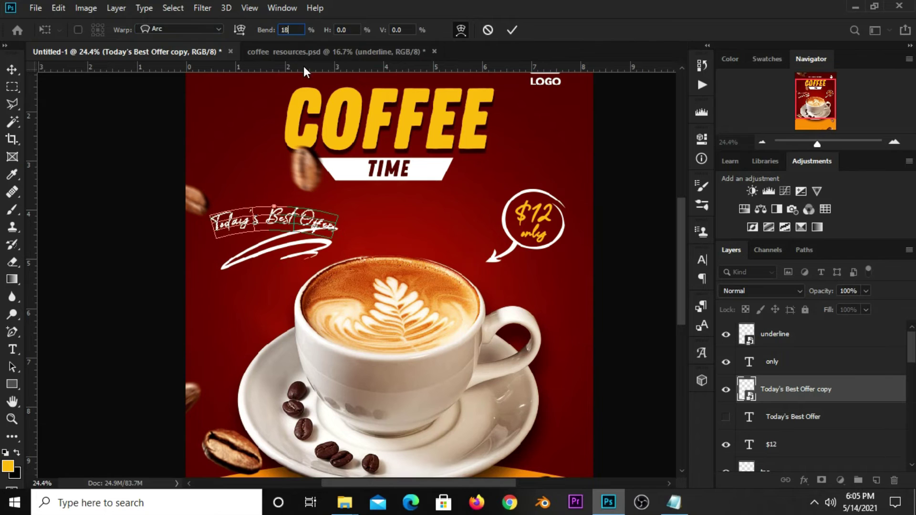
pyautogui.click(511, 30)
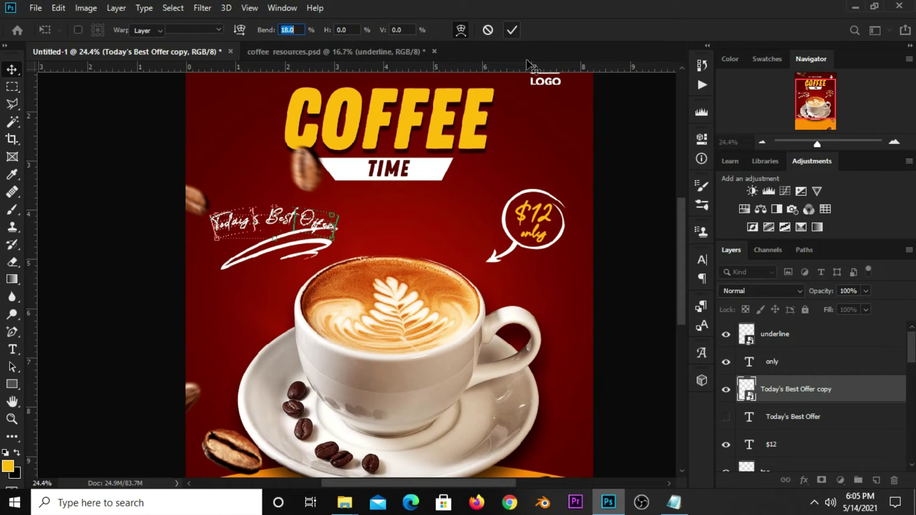
# - Rotate the arched headline about -15.8° and position it along the swoosh
pyautogui.click(629, 216)
pyautogui.click(292, 224)
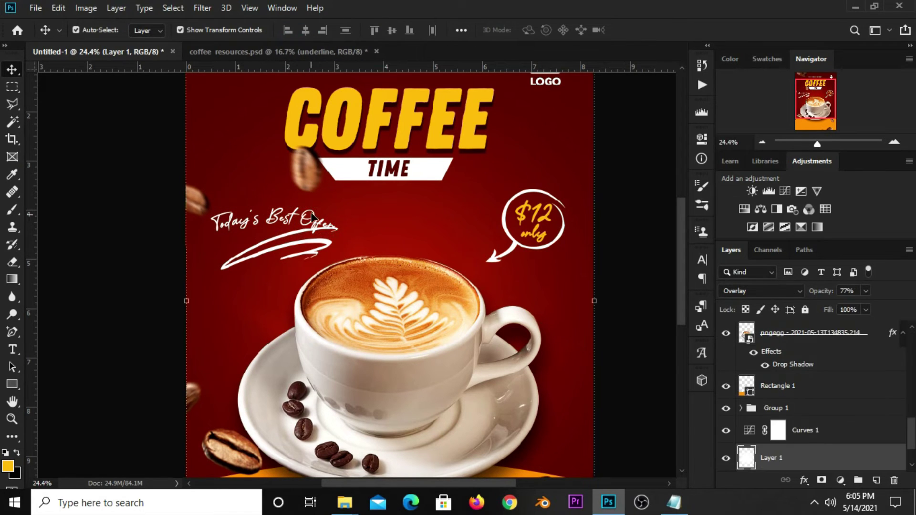
pyautogui.click(315, 217)
pyautogui.hotkey('ctrl', 't')
pyautogui.moveTo(335, 214); pyautogui.dragTo(382, 182)
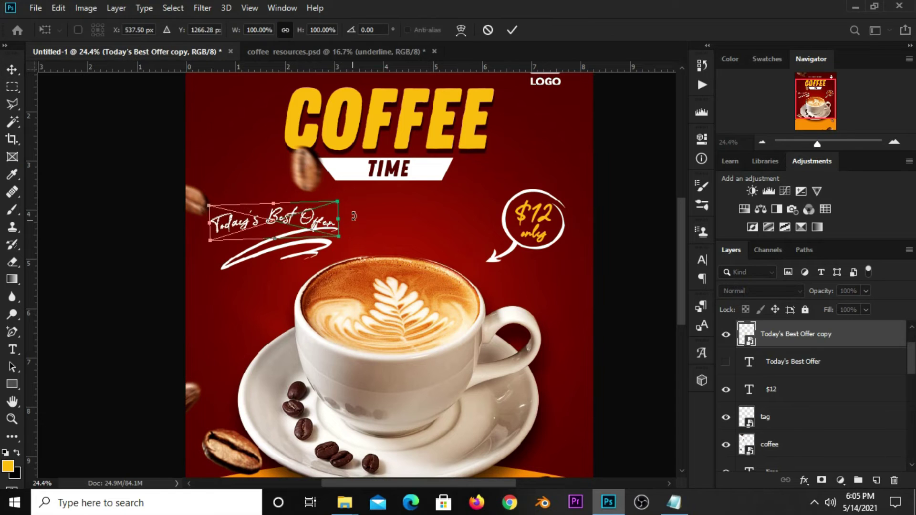
pyautogui.moveTo(261, 224); pyautogui.dragTo(264, 229)
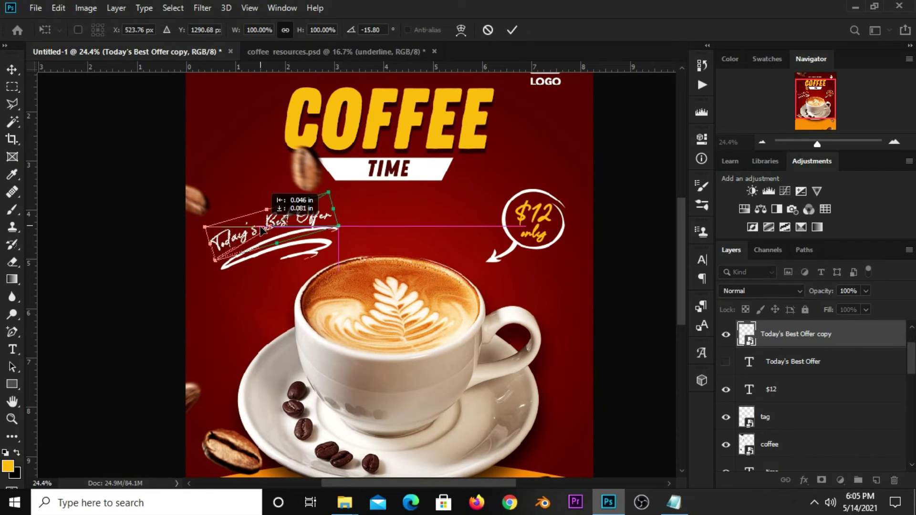
pyautogui.press('Return')
pyautogui.moveTo(263, 230); pyautogui.dragTo(261, 233)
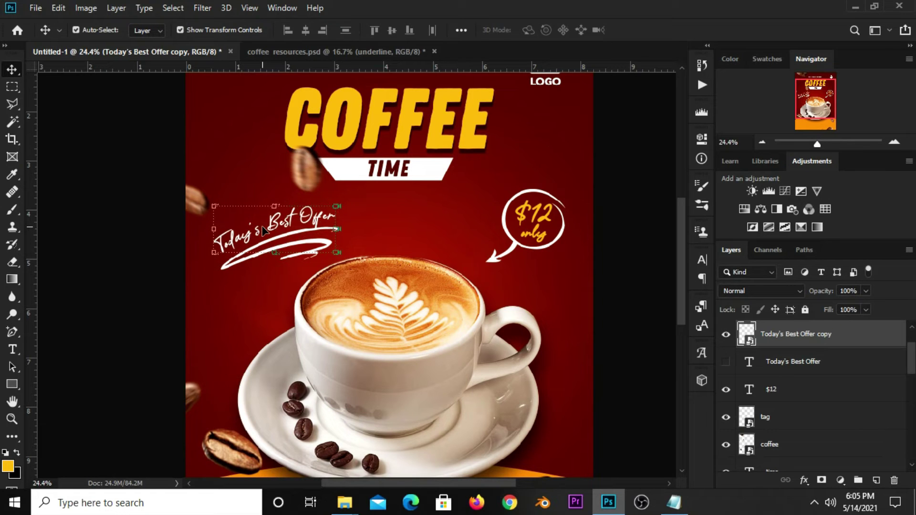
pyautogui.keyDown('ctrl'); pyautogui.click(619, 285); pyautogui.keyUp('ctrl')
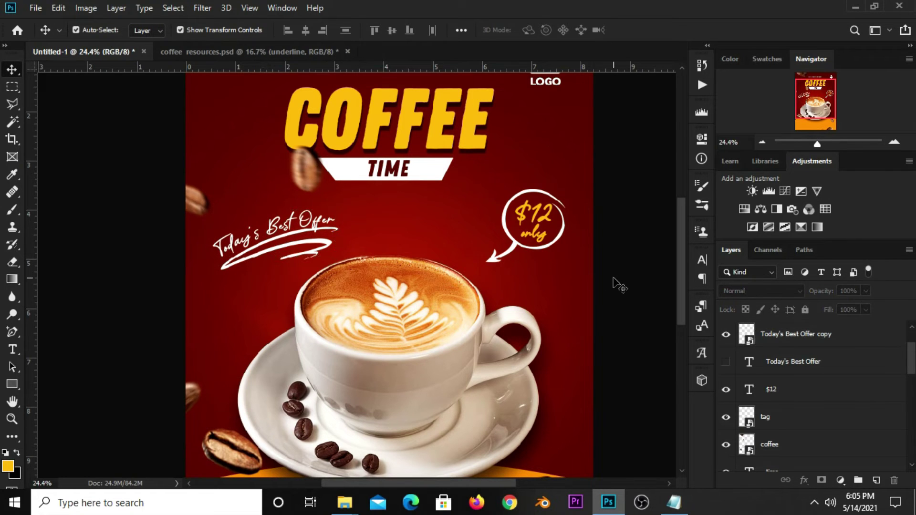
pyautogui.hotkey('ctrl', '0')
pyautogui.hotkey('ctrl', '0')
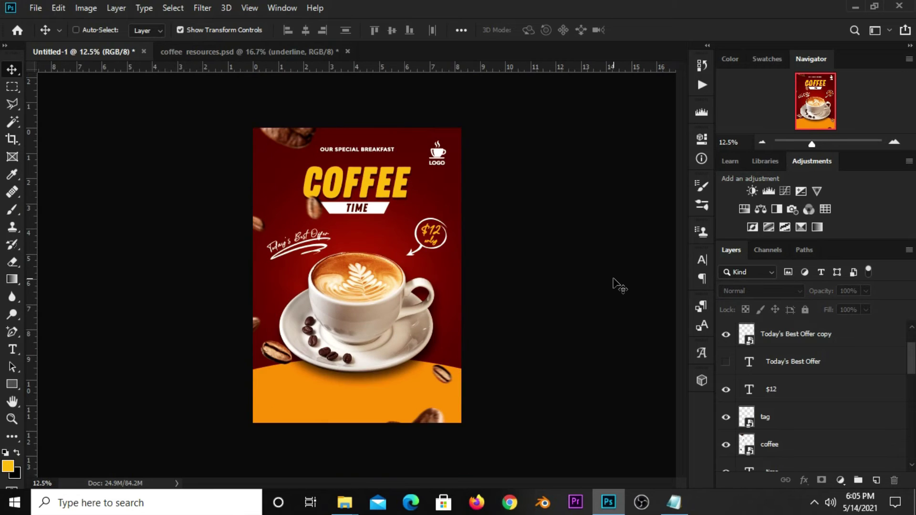
# - Place the steam vapour from coffee resources.psd above the cup and lower its opacity to about 60%
pyautogui.click(241, 53)
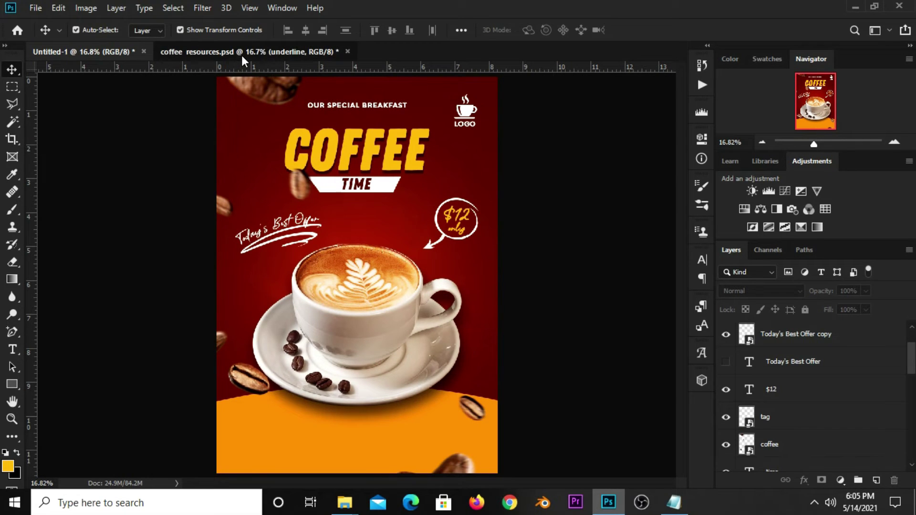
pyautogui.hotkey('ctrl', 'v')
pyautogui.moveTo(358, 301)
pyautogui.mouseDown()
pyautogui.moveTo(367, 285)
pyautogui.moveTo(337, 262)
pyautogui.moveTo(359, 265)
pyautogui.mouseUp()
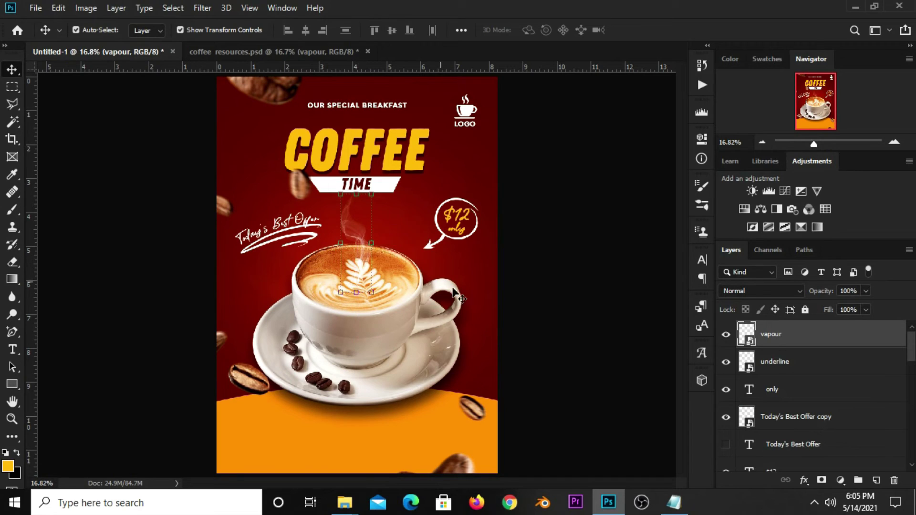
pyautogui.moveTo(845, 309); pyautogui.dragTo(838, 310)
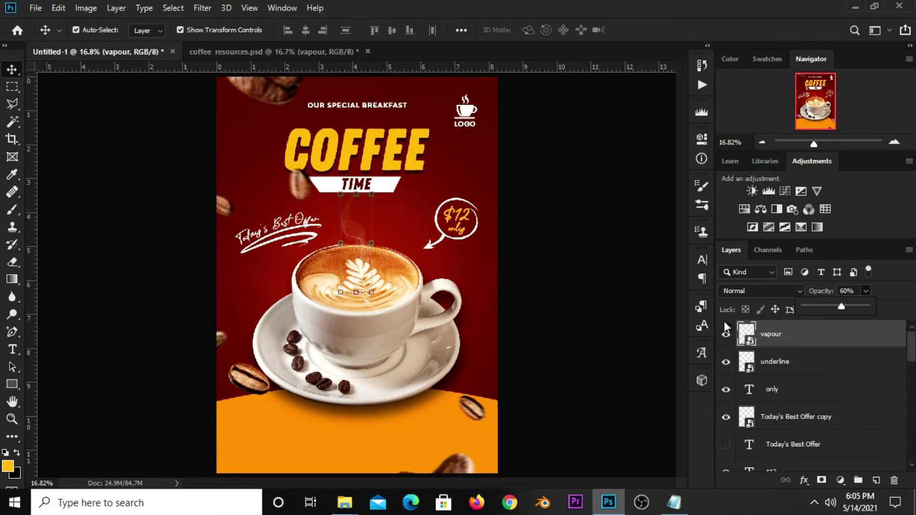
pyautogui.click(606, 293)
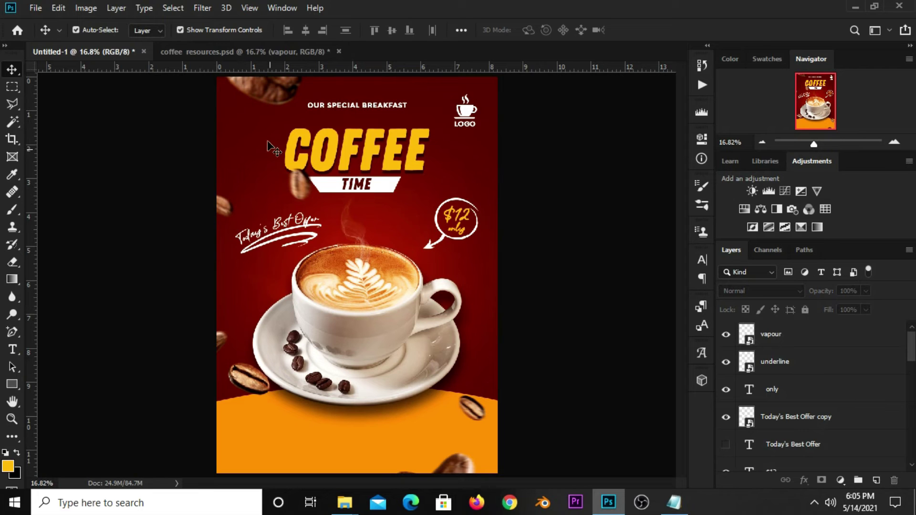
# - Bring the white splash shape layer from coffee resources.psd into the poster beside the cup
pyautogui.click(260, 51)
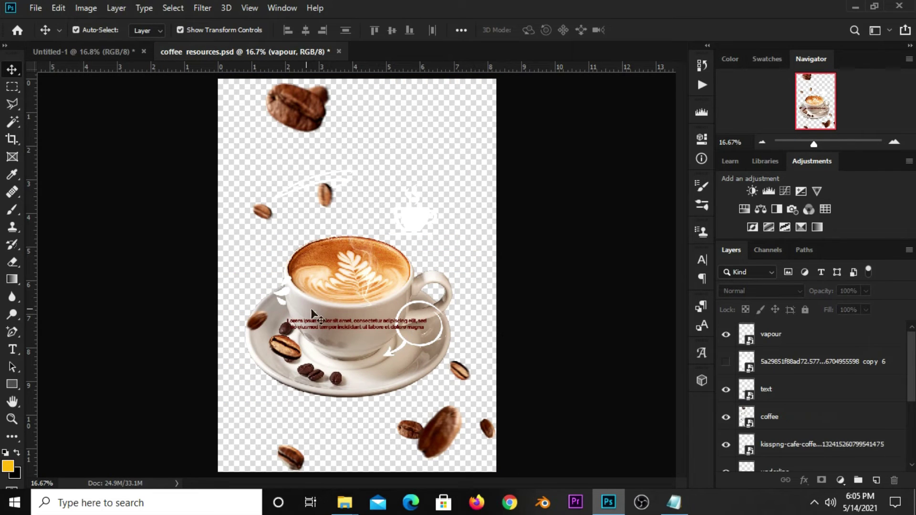
pyautogui.click(285, 290)
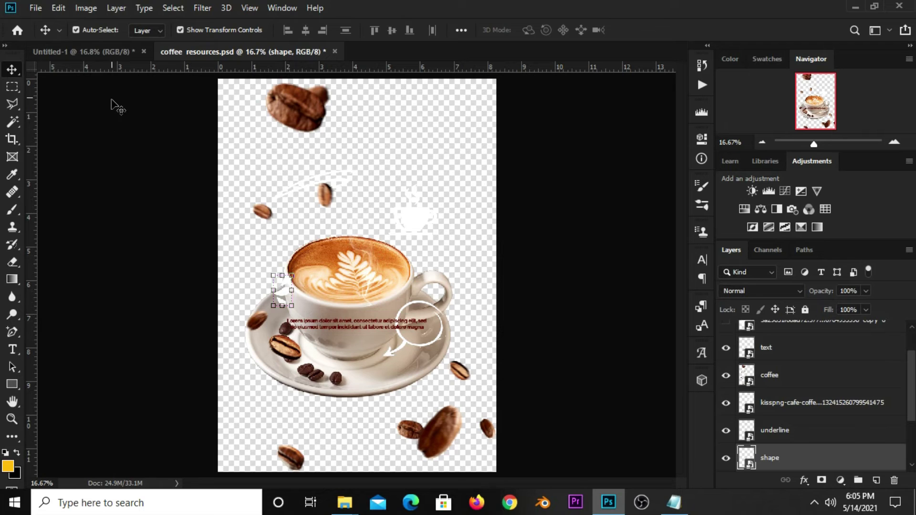
pyautogui.moveTo(117, 107); pyautogui.dragTo(473, 320)
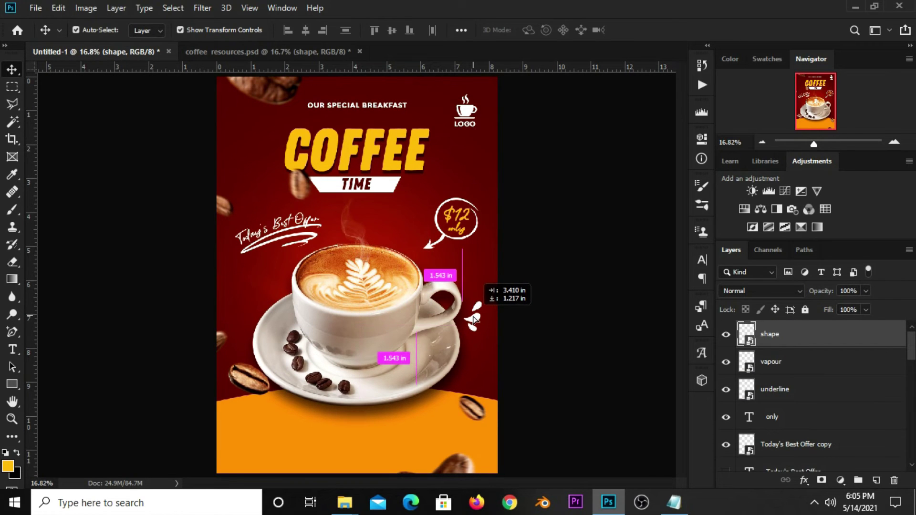
pyautogui.moveTo(473, 319); pyautogui.dragTo(470, 320)
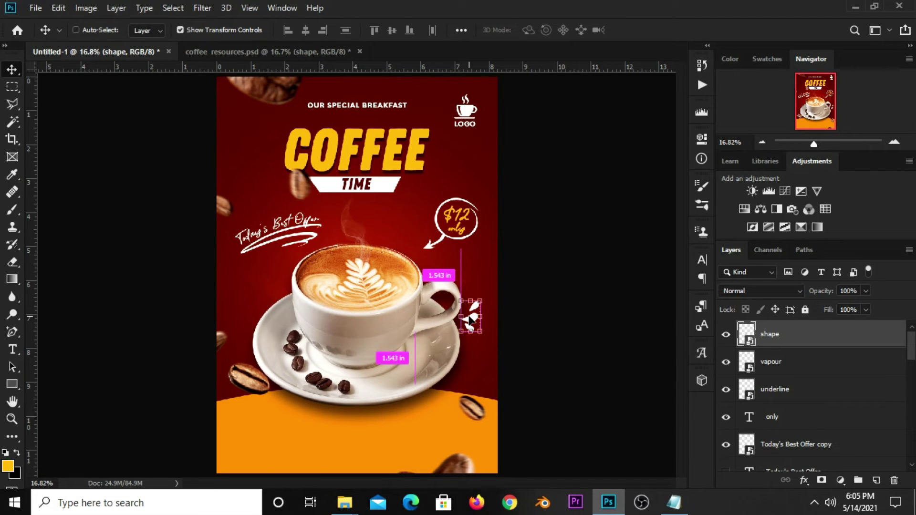
# - Duplicate the splash, flip it horizontally and vertically, and rotate it on the cup's left
pyautogui.hotkey('ctrl', 'j')
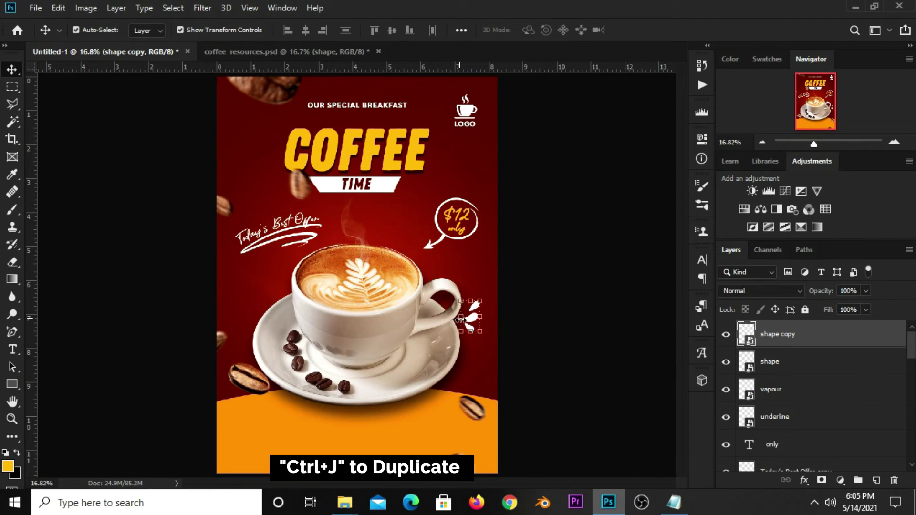
pyautogui.moveTo(459, 319); pyautogui.dragTo(281, 296)
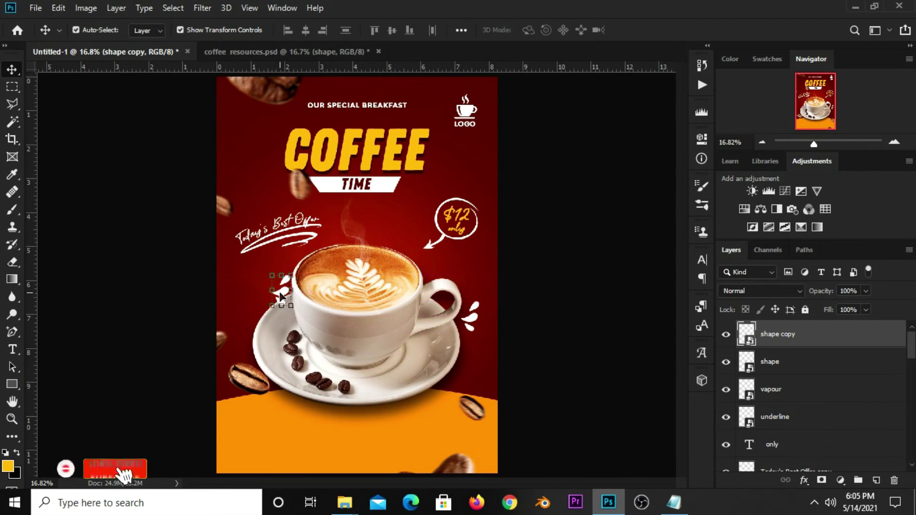
pyautogui.hotkey('ctrl', 't')
pyautogui.rightClick(283, 293)
pyautogui.click(320, 448)
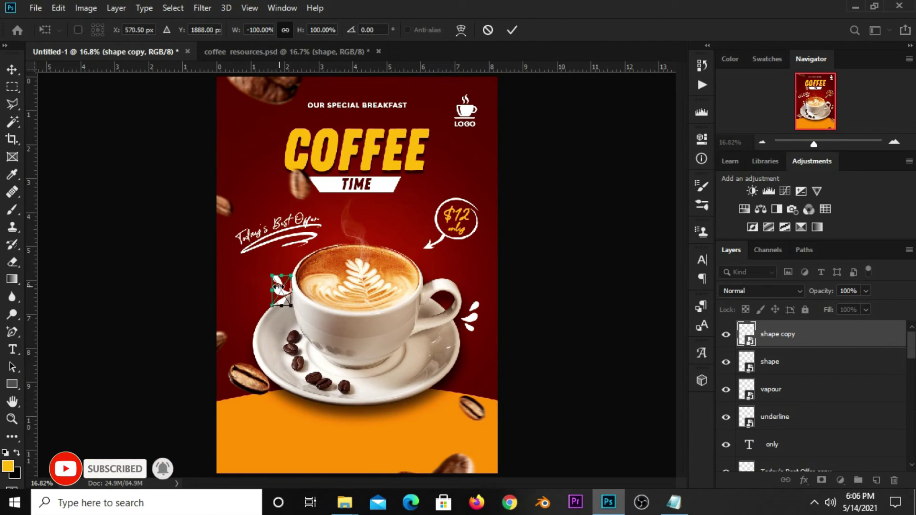
pyautogui.rightClick(283, 292)
pyautogui.click(321, 456)
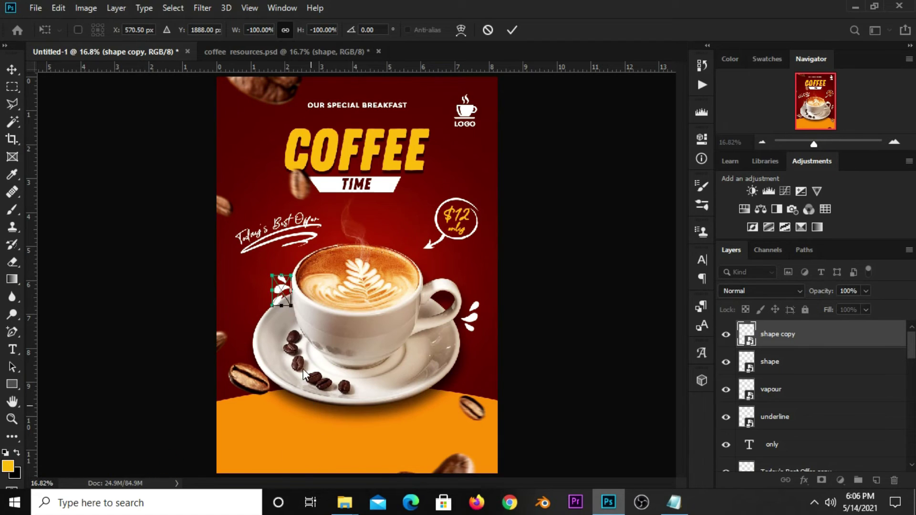
pyautogui.moveTo(255, 266); pyautogui.dragTo(270, 256)
pyautogui.moveTo(281, 290); pyautogui.dragTo(278, 287)
pyautogui.press('Return')
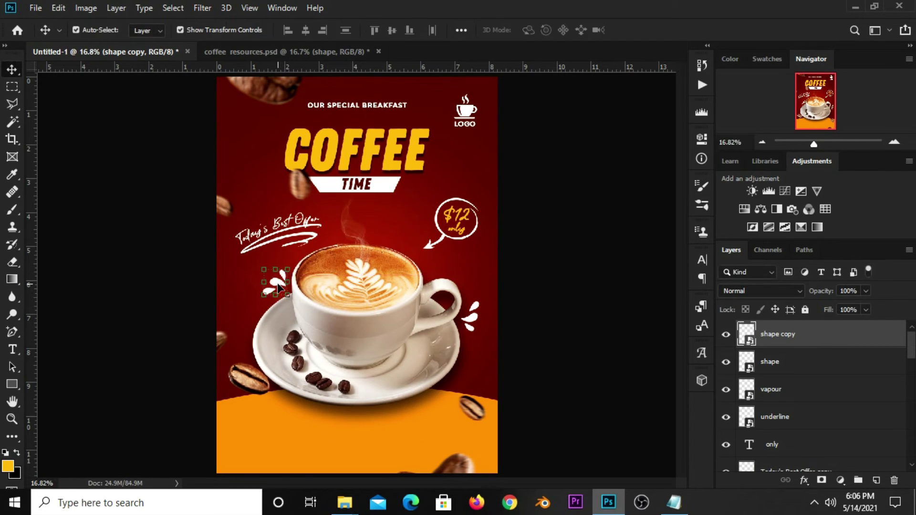
pyautogui.click(531, 301)
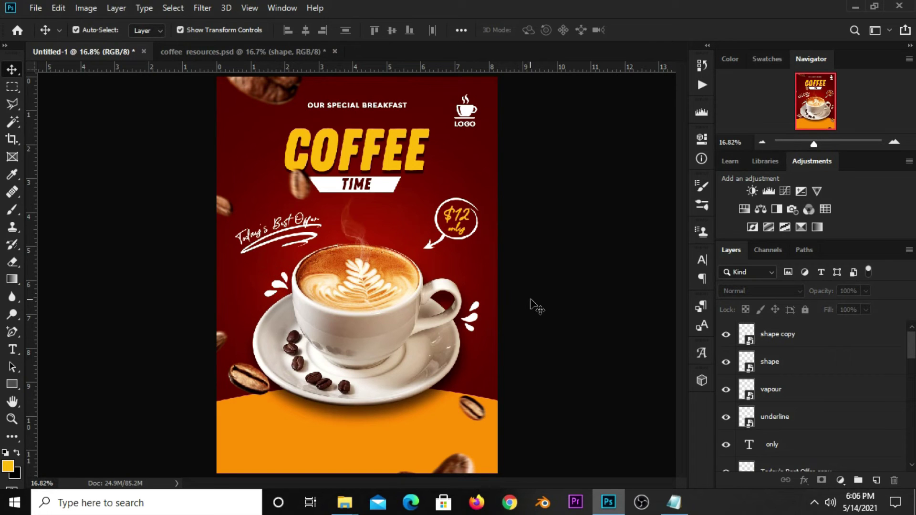
# - Drag the Lorem ipsum text from coffee resources.psd to the bottom orange band, centred horizontally
pyautogui.click(211, 51)
pyautogui.click(344, 329)
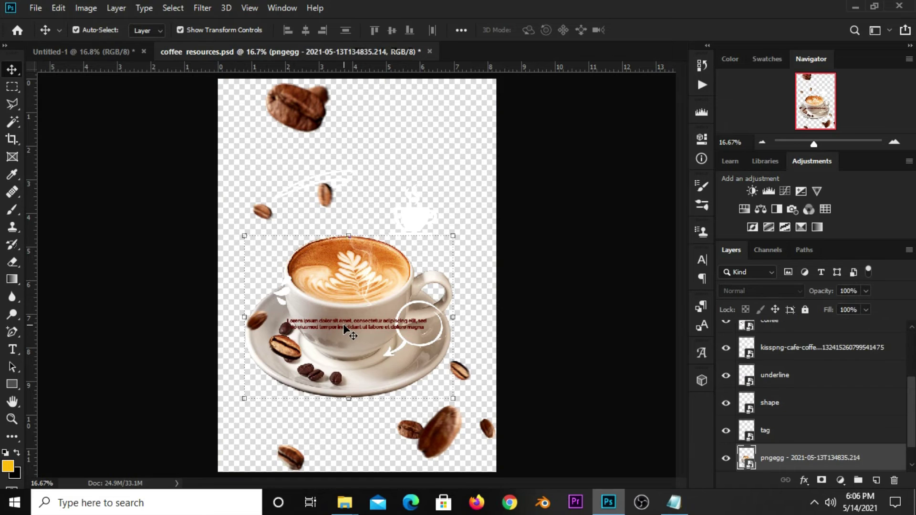
pyautogui.click(353, 325)
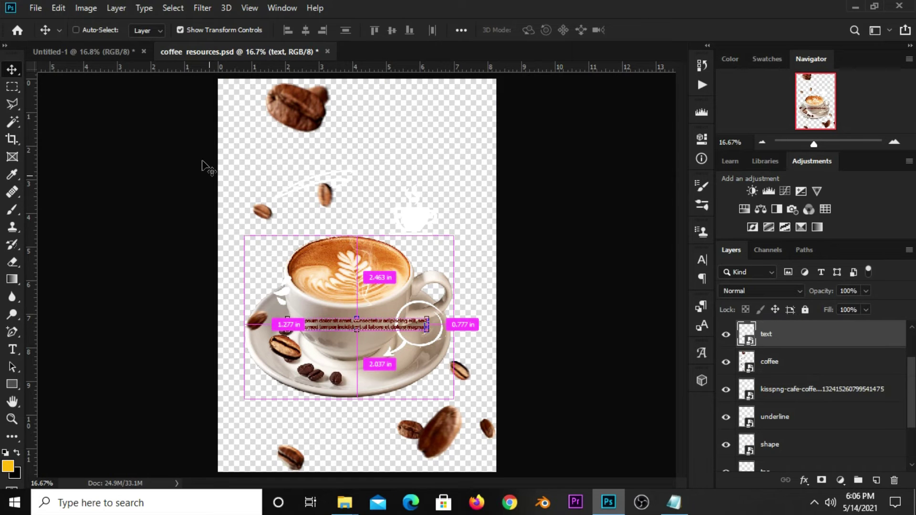
pyautogui.moveTo(206, 167); pyautogui.dragTo(278, 305)
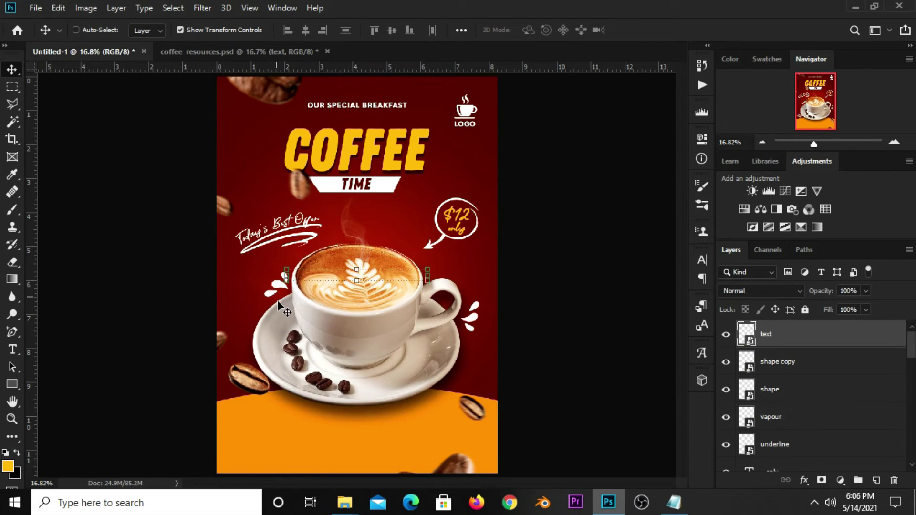
pyautogui.moveTo(328, 277); pyautogui.dragTo(327, 461)
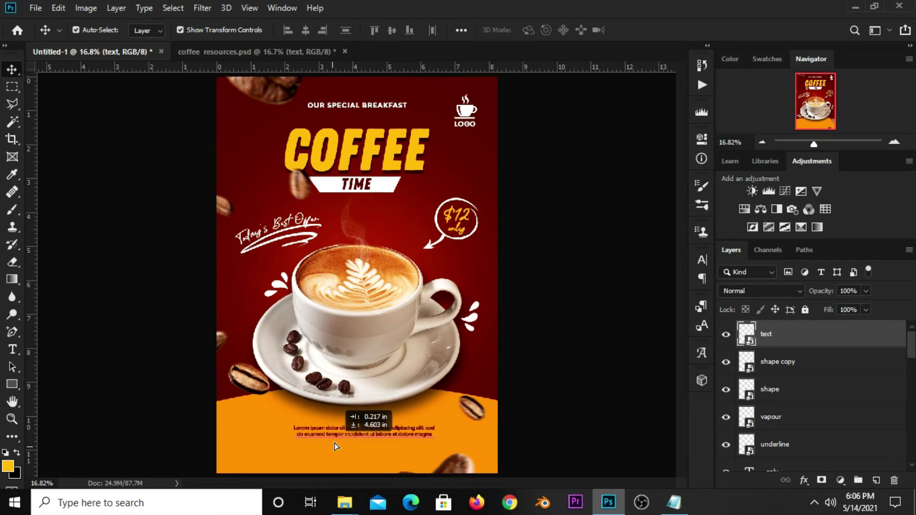
pyautogui.hotkey('ctrl', 'a')
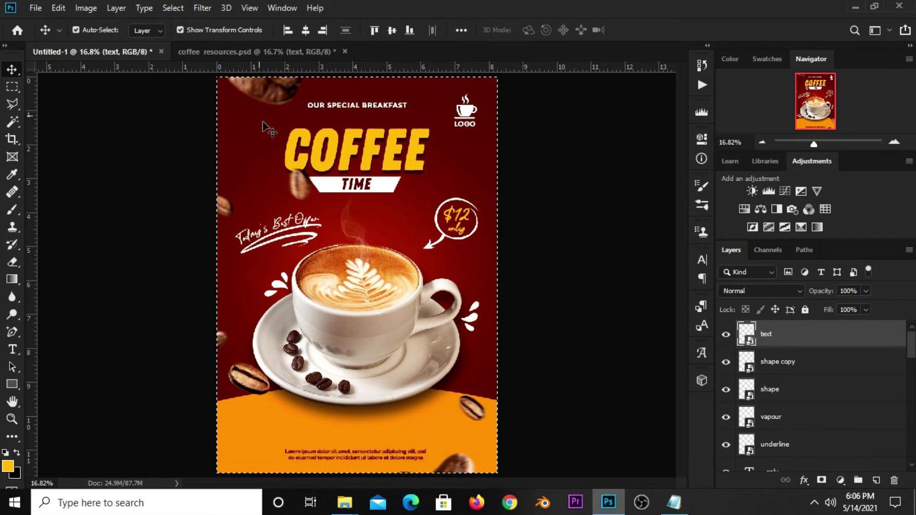
pyautogui.click(305, 35)
pyautogui.hotkey('ctrl', 'd')
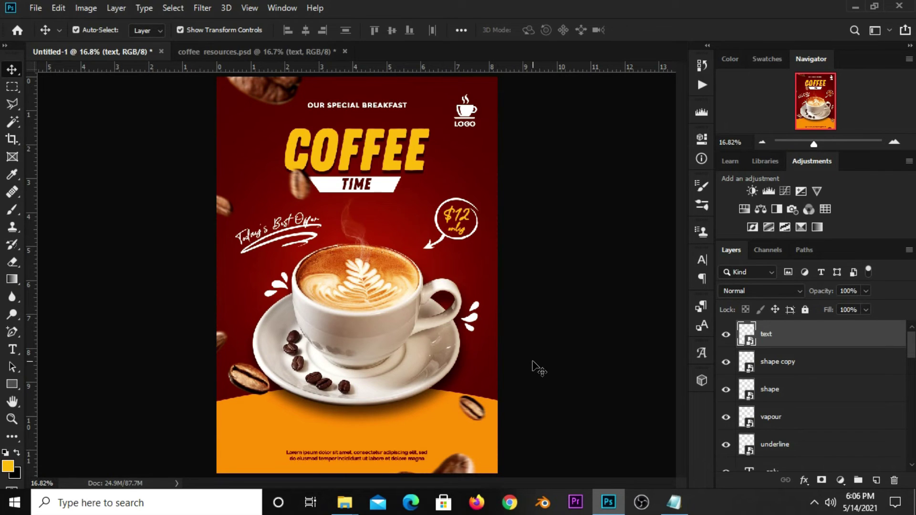
pyautogui.click(535, 367)
# - Set up the Rectangle tool with the poster's dark red #6f1804 as fill
pyautogui.rightClick(12, 385)
pyautogui.click(62, 383)
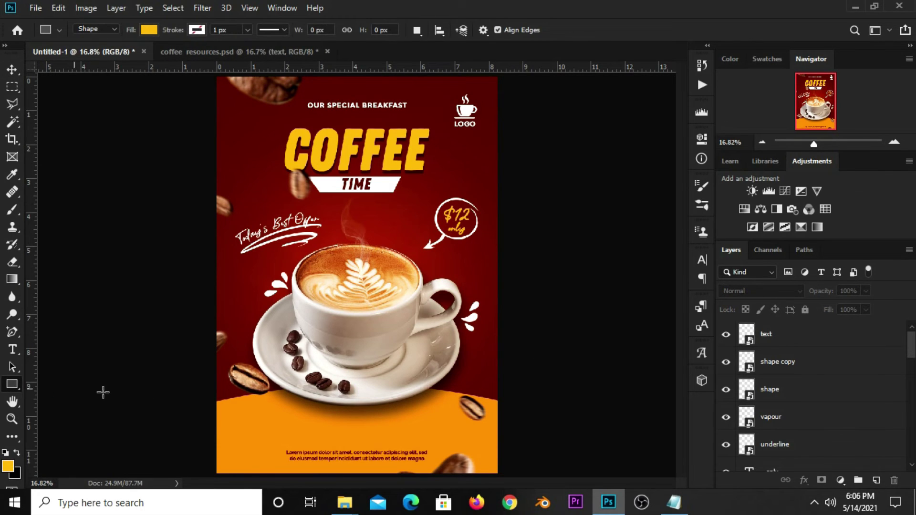
pyautogui.keyDown('alt'); pyautogui.scroll(2, 235, 437); pyautogui.keyUp('alt')
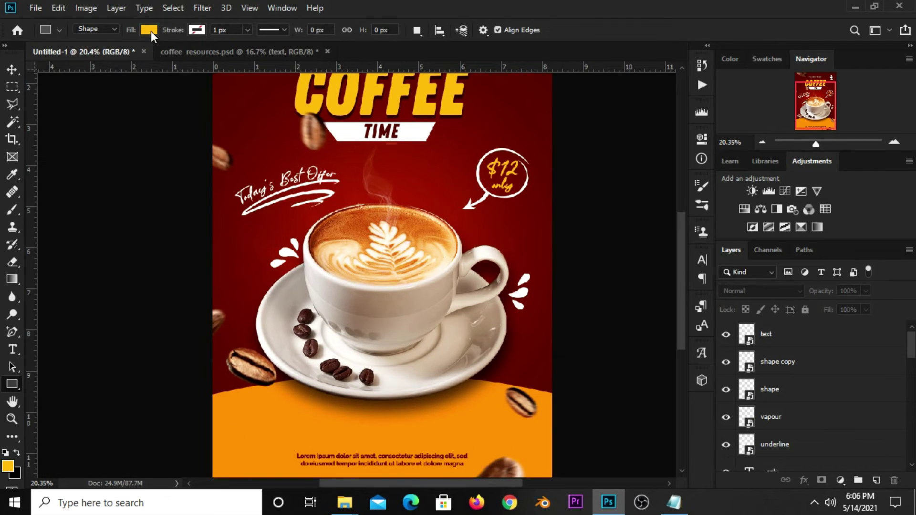
pyautogui.click(150, 32)
pyautogui.click(211, 58)
pyautogui.click(235, 288)
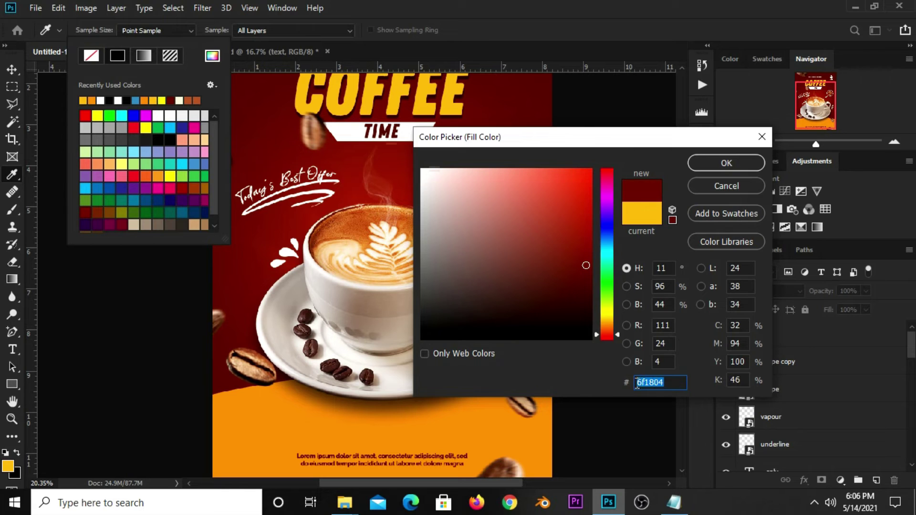
pyautogui.click(699, 164)
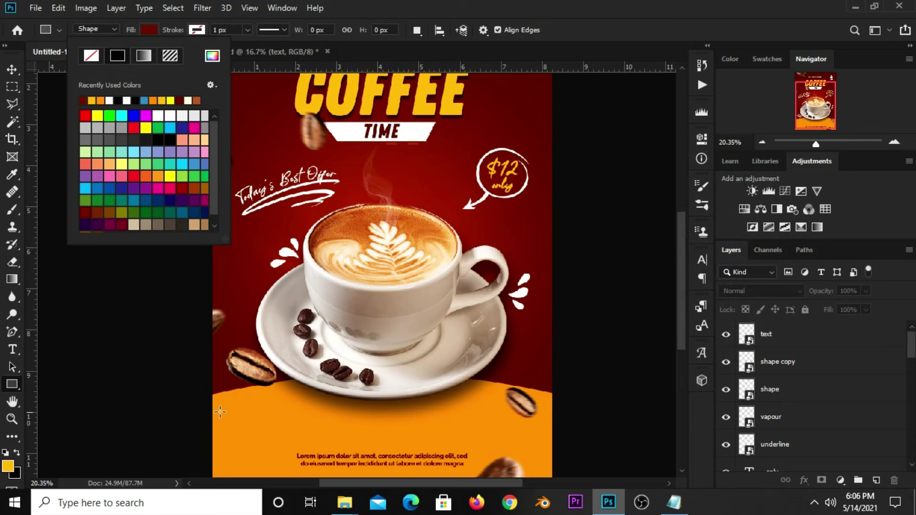
# - Draw a 578 × 135 px bar above the Lorem text with 67.5 px rounded corners
pyautogui.moveTo(228, 418); pyautogui.dragTo(307, 436)
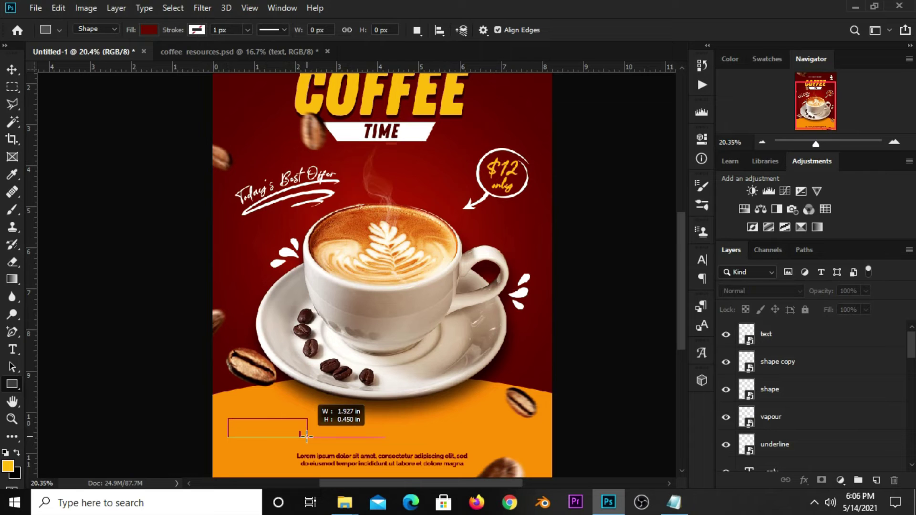
pyautogui.moveTo(307, 436); pyautogui.dragTo(307, 436)
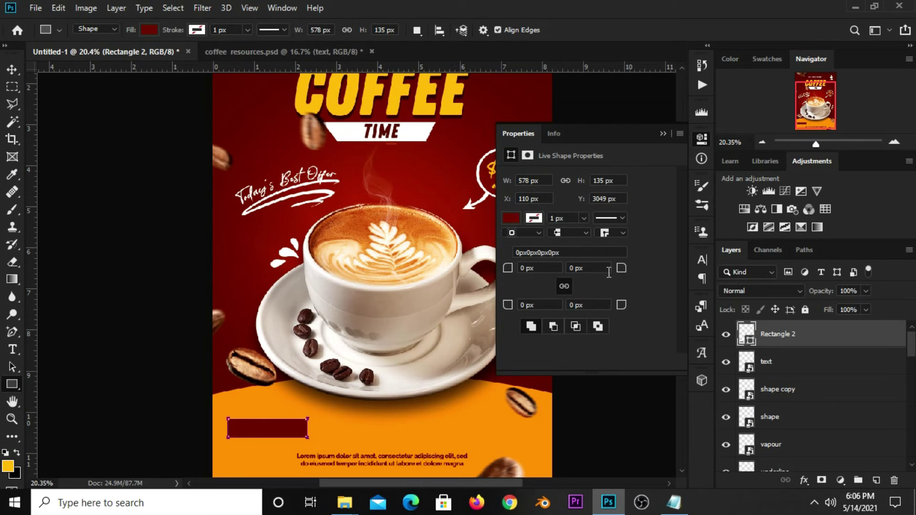
pyautogui.moveTo(627, 271); pyautogui.dragTo(694, 277)
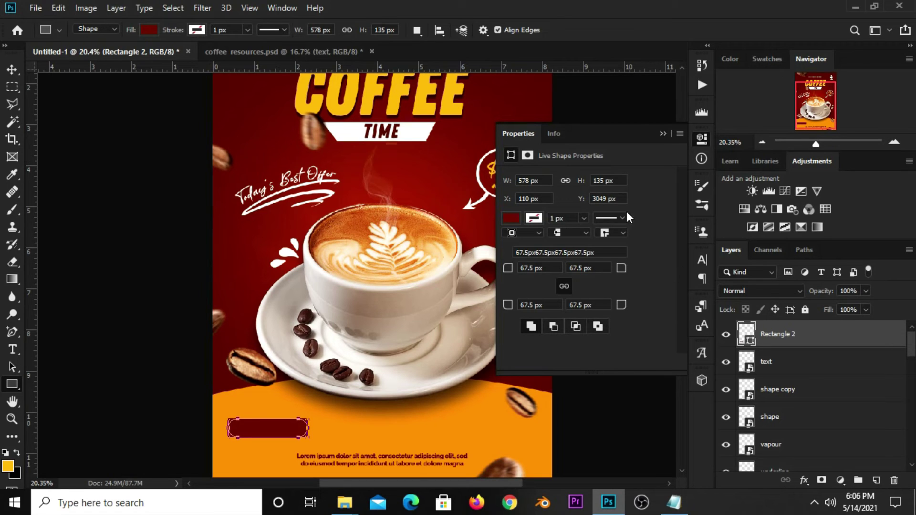
pyautogui.click(662, 134)
pyautogui.click(12, 69)
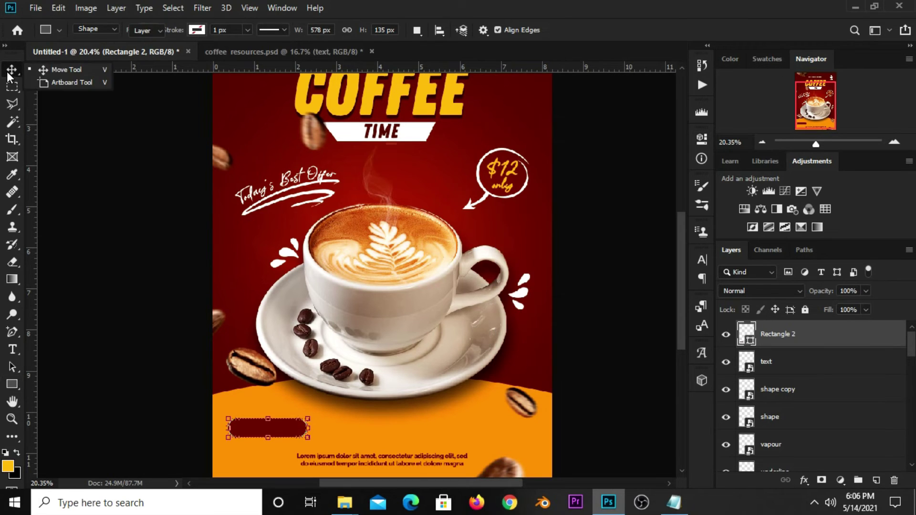
pyautogui.click(143, 377)
# - Nudge the rounded bar right, then paste 'order now!' from the notes as new text in the orange area
pyautogui.moveTo(258, 434); pyautogui.dragTo(262, 434)
pyautogui.click(686, 498)
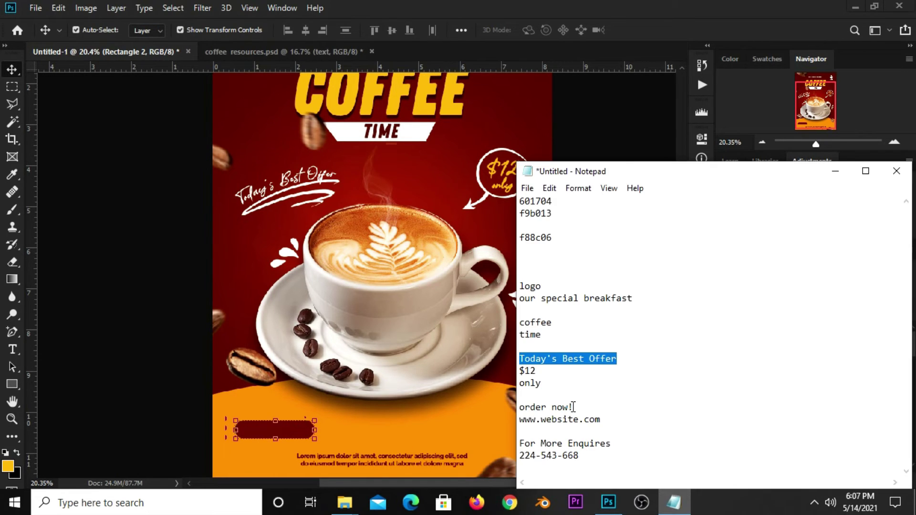
pyautogui.moveTo(573, 407); pyautogui.dragTo(513, 407)
pyautogui.rightClick(523, 408)
pyautogui.click(558, 244)
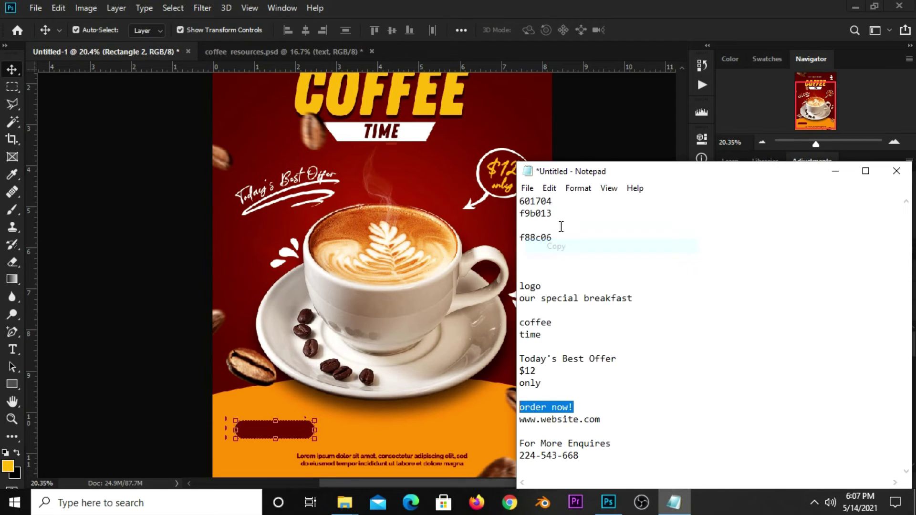
pyautogui.click(584, 141)
pyautogui.rightClick(18, 341)
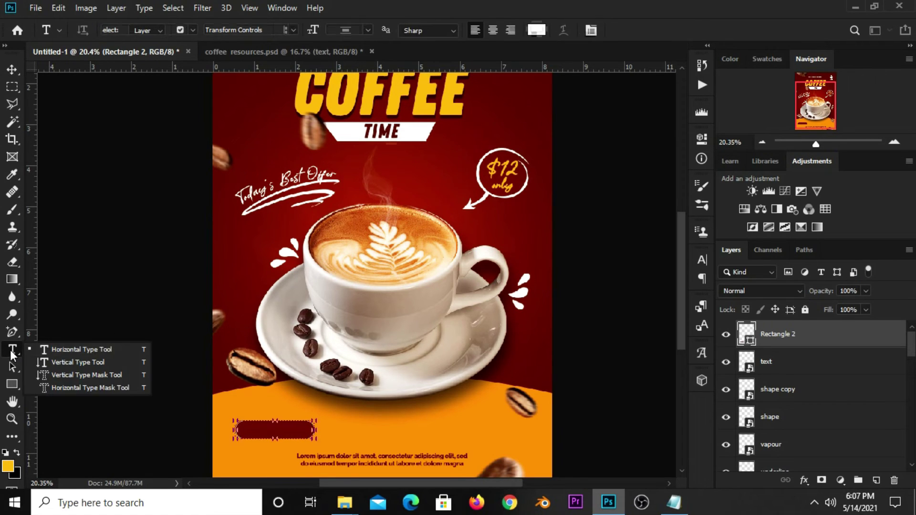
pyautogui.click(62, 349)
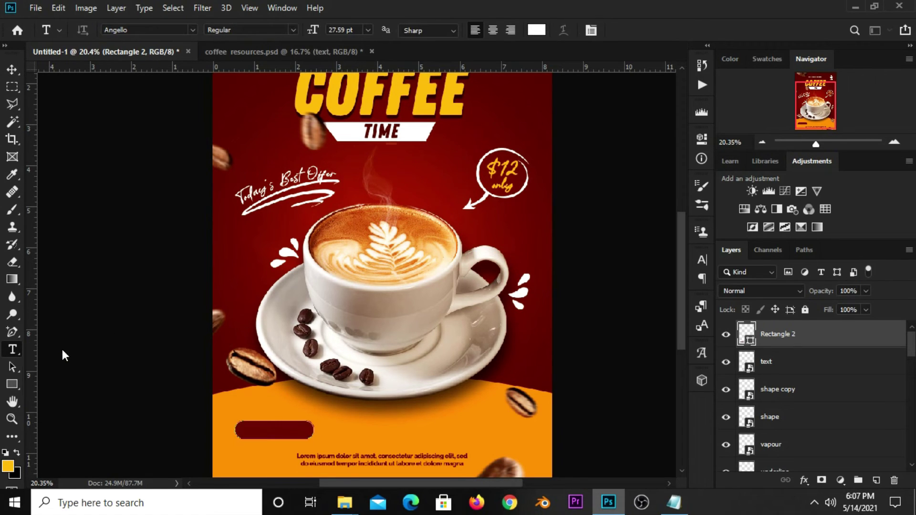
pyautogui.click(352, 429)
pyautogui.hotkey('ctrl', 'v')
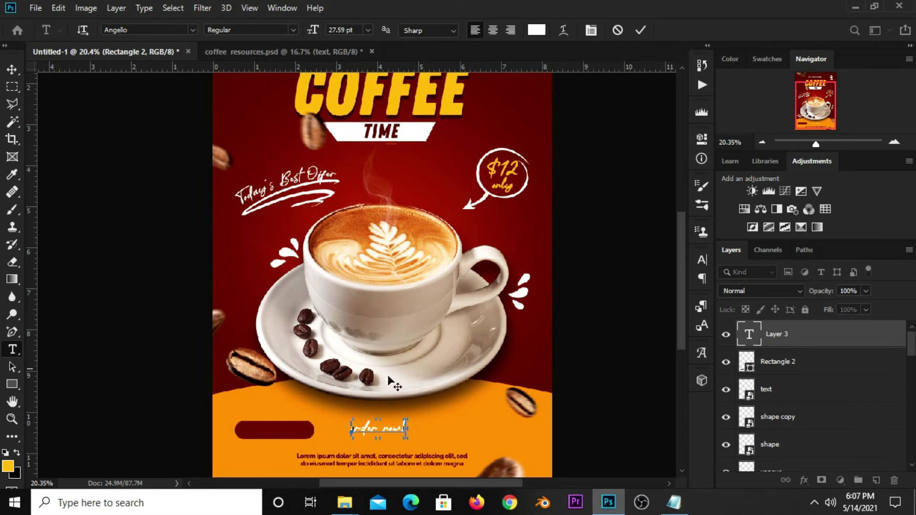
pyautogui.click(640, 30)
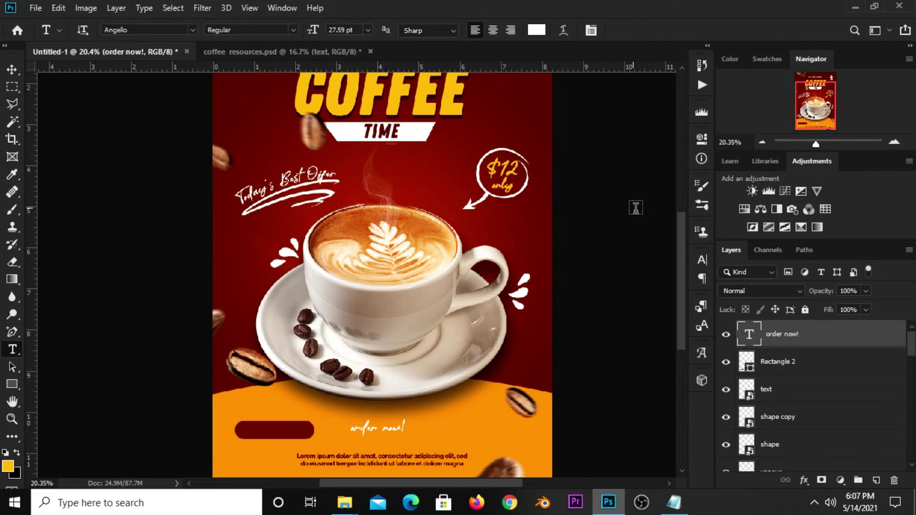
# - Style the text in Adlinnaka Bold with All Caps and tracking 0
pyautogui.click(700, 261)
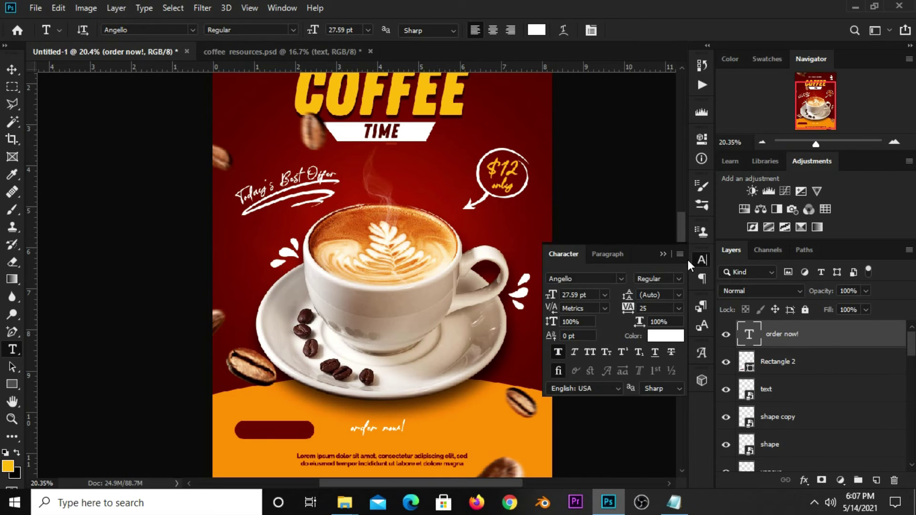
pyautogui.click(621, 279)
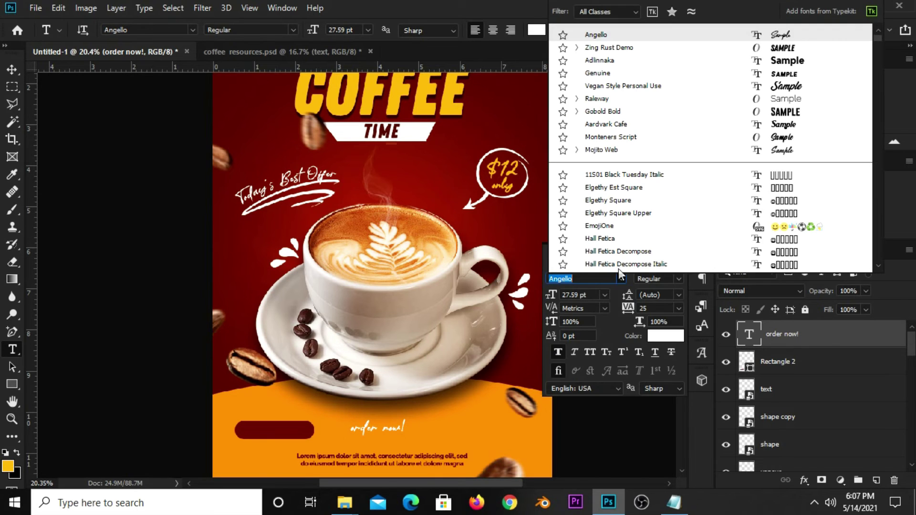
pyautogui.click(600, 60)
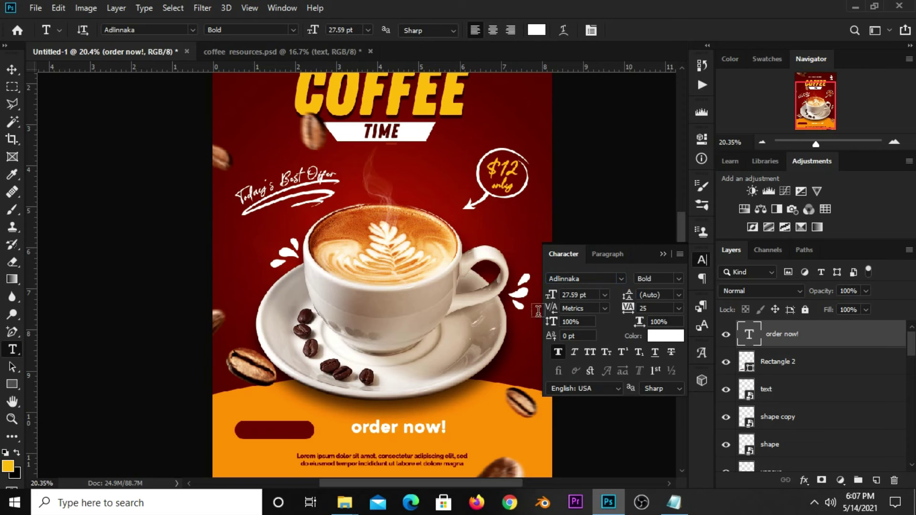
pyautogui.click(589, 352)
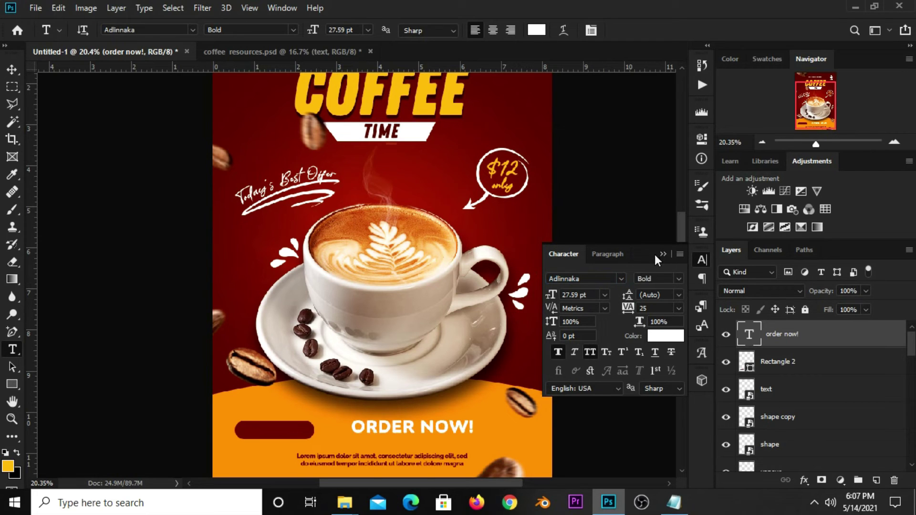
pyautogui.click(680, 308)
pyautogui.click(660, 387)
pyautogui.click(663, 254)
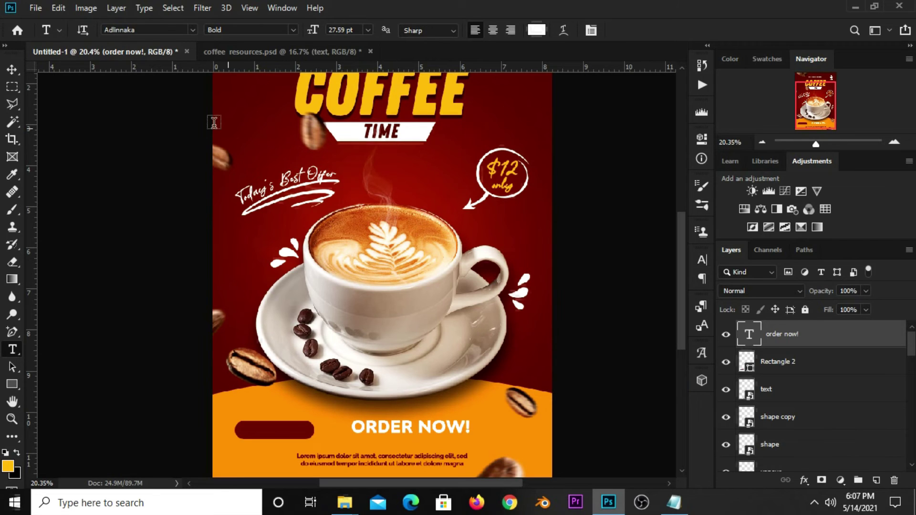
# - Scale the ORDER NOW! text down to fit the dark red button
pyautogui.click(10, 70)
pyautogui.click(72, 70)
pyautogui.moveTo(470, 426); pyautogui.dragTo(287, 431)
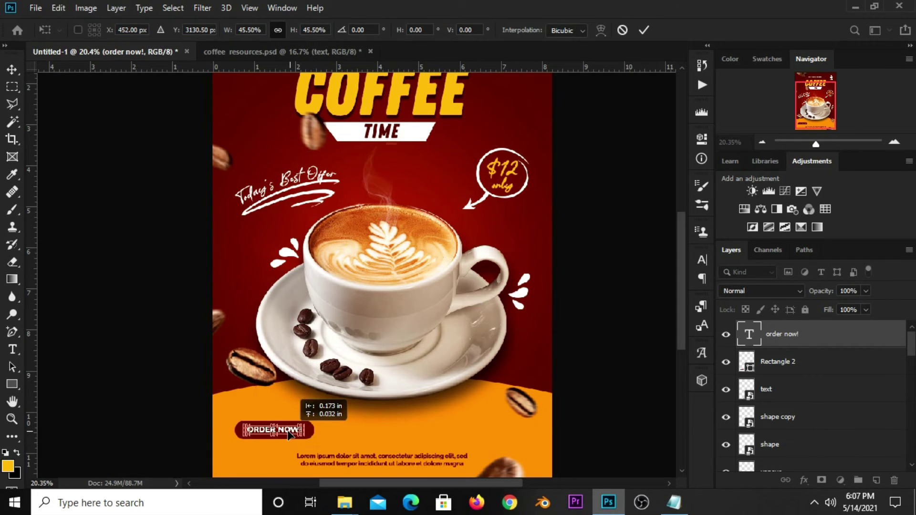
pyautogui.press('Return')
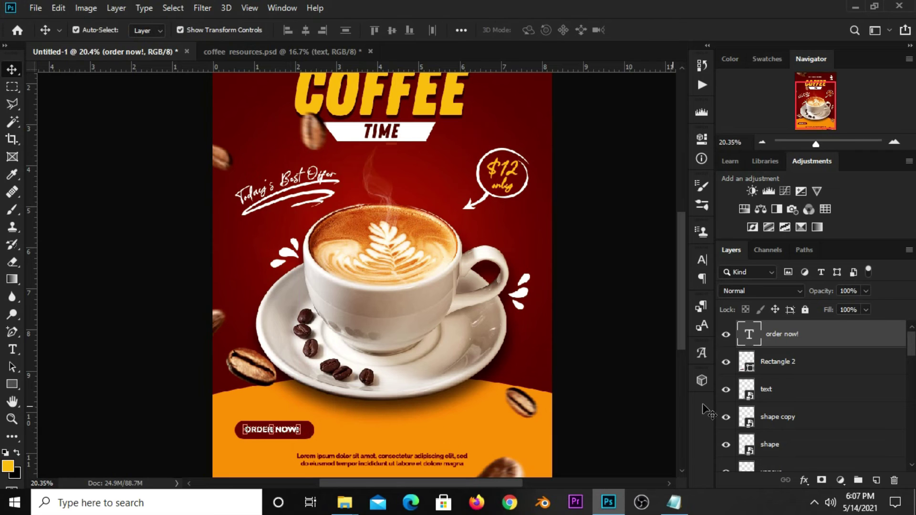
# - Centre ORDER NOW! on Rectangle 2 and group both layers as Group 2
pyautogui.keyDown('shift'); pyautogui.click(774, 367); pyautogui.keyUp('shift')
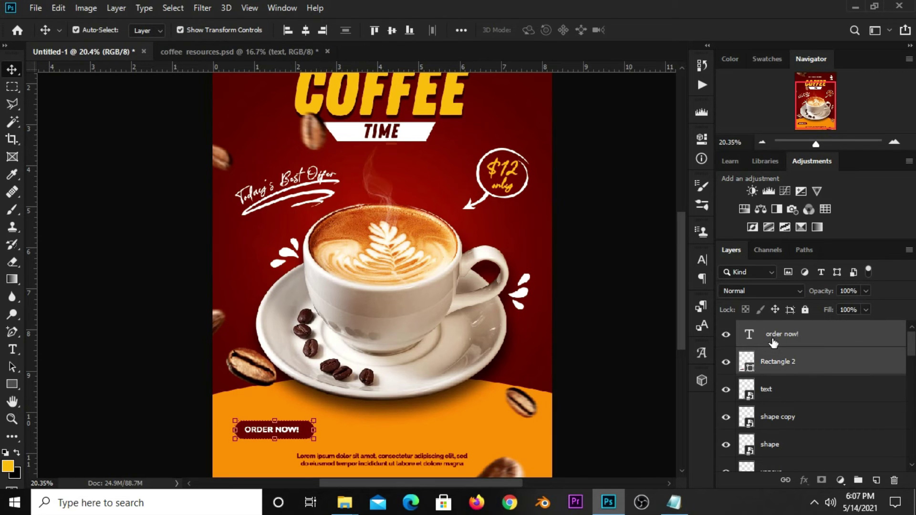
pyautogui.click(462, 34)
pyautogui.click(487, 66)
pyautogui.click(424, 70)
pyautogui.click(650, 318)
pyautogui.click(782, 365)
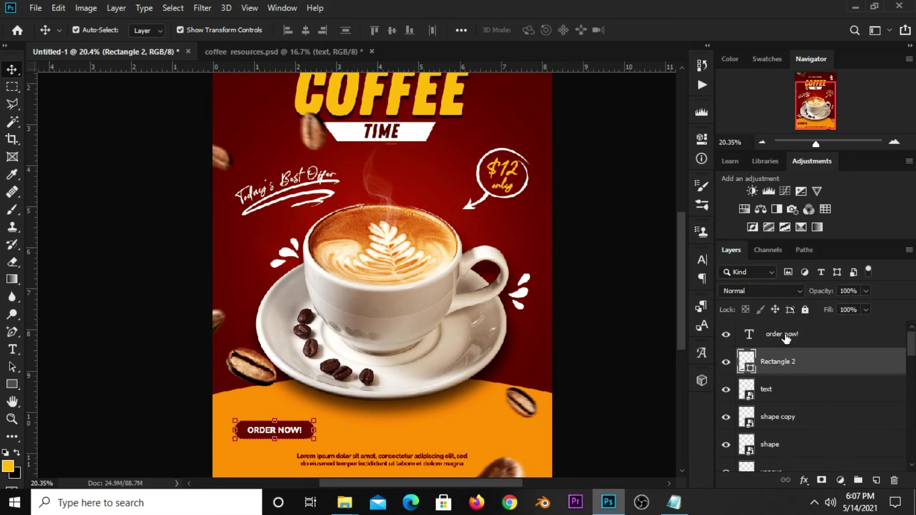
pyautogui.keyDown('shift'); pyautogui.click(788, 340); pyautogui.keyUp('shift')
pyautogui.hotkey('ctrl', 'g')
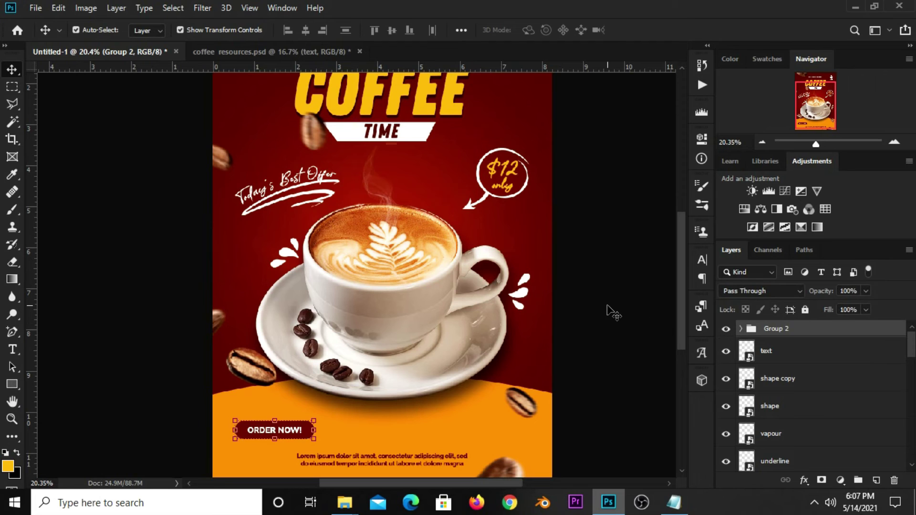
# - Raise the coffee cup slightly, then nudge it back down a touch
pyautogui.click(421, 313)
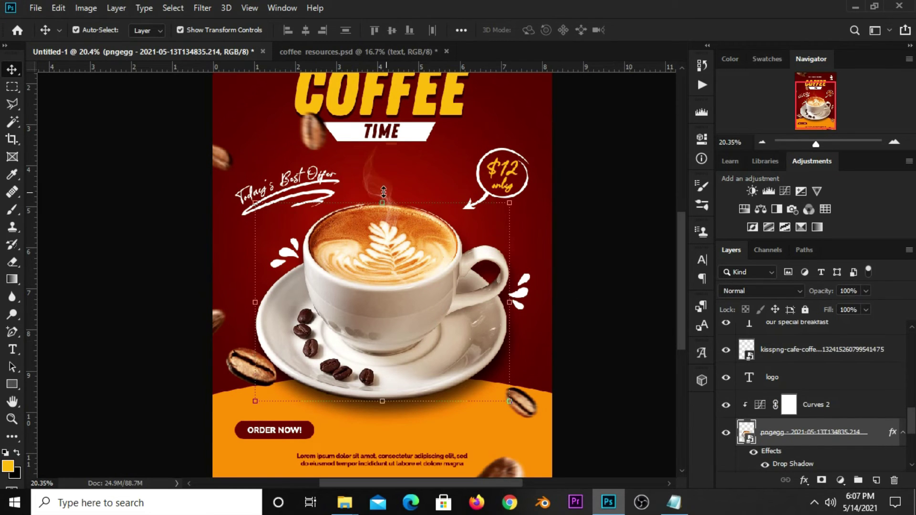
pyautogui.click(563, 228)
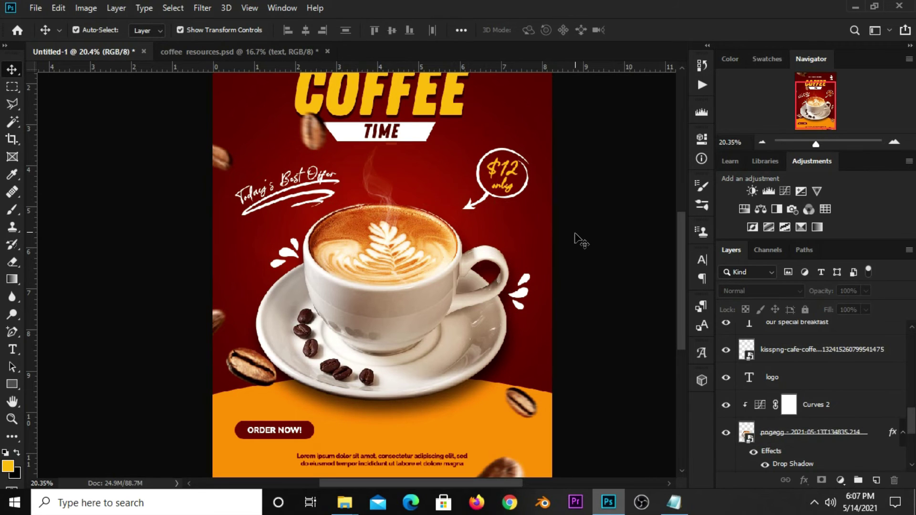
pyautogui.moveTo(381, 307); pyautogui.dragTo(382, 291)
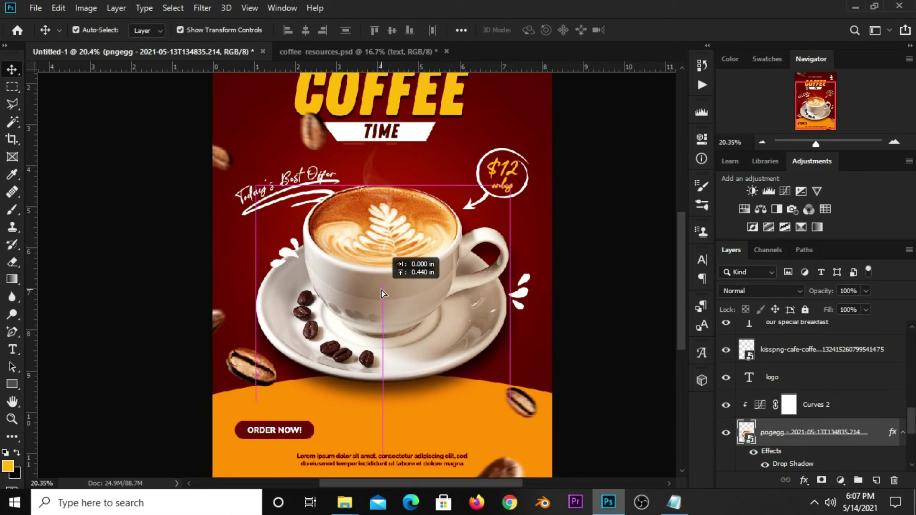
pyautogui.hotkey('shift', 'Down')
pyautogui.hotkey('shift', 'Down')
pyautogui.hotkey('shift', 'Down')
pyautogui.hotkey('shift', 'Down')
# - Reposition the steam and stretch it upward toward the TIME banner
pyautogui.moveTo(366, 169); pyautogui.dragTo(372, 165)
pyautogui.click(376, 171)
pyautogui.click(368, 167)
pyautogui.click(377, 143)
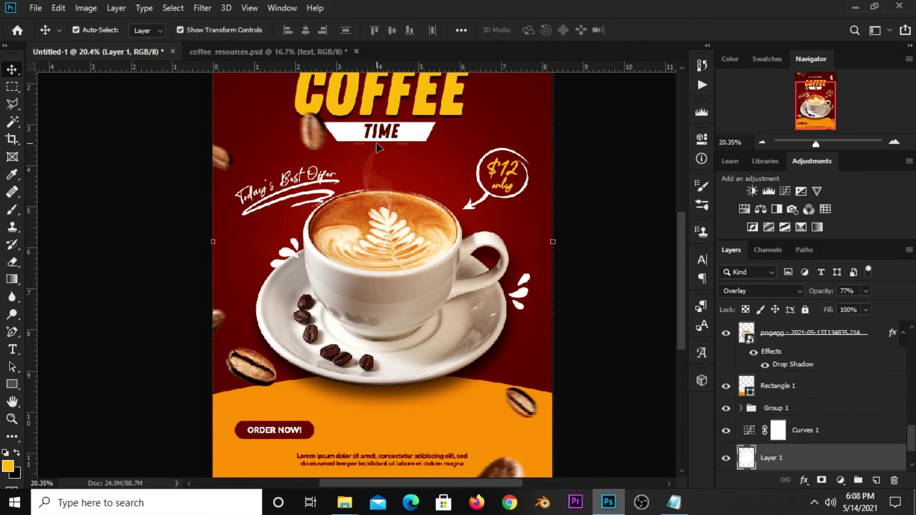
pyautogui.click(371, 176)
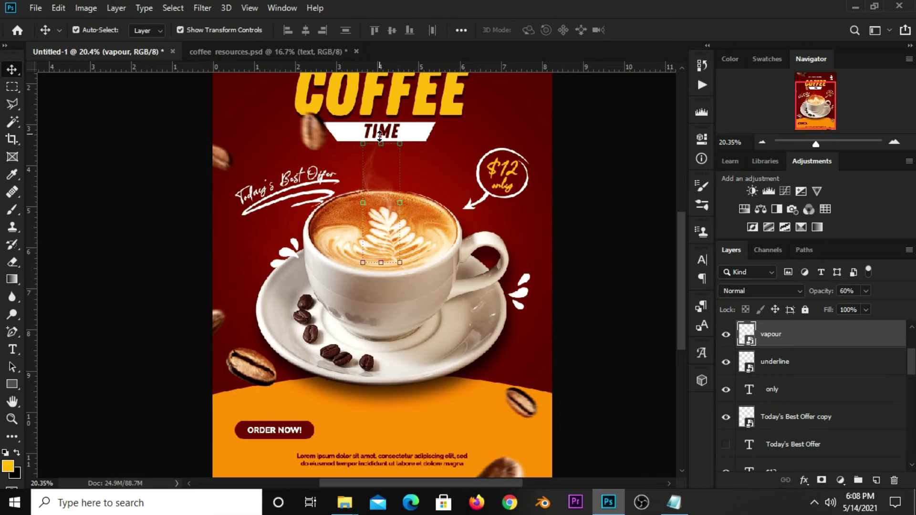
pyautogui.moveTo(380, 136); pyautogui.dragTo(381, 183)
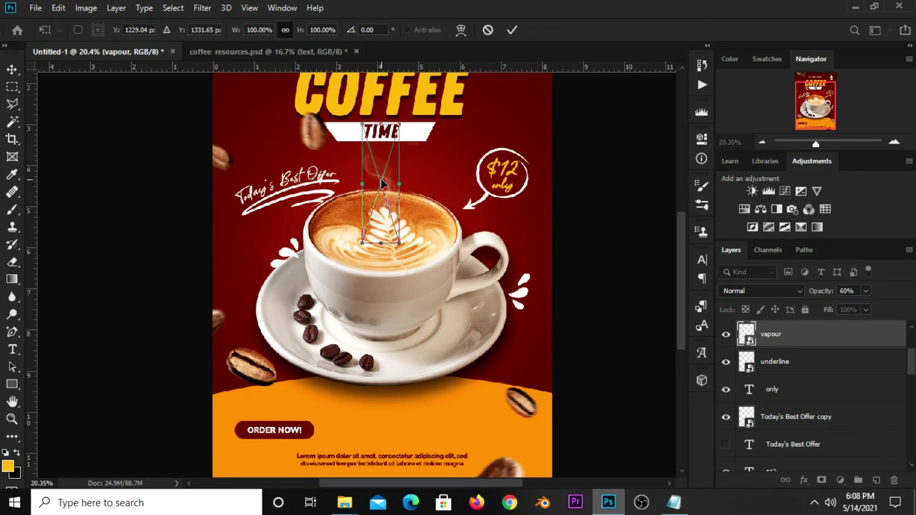
pyautogui.press('Return')
pyautogui.click(287, 435)
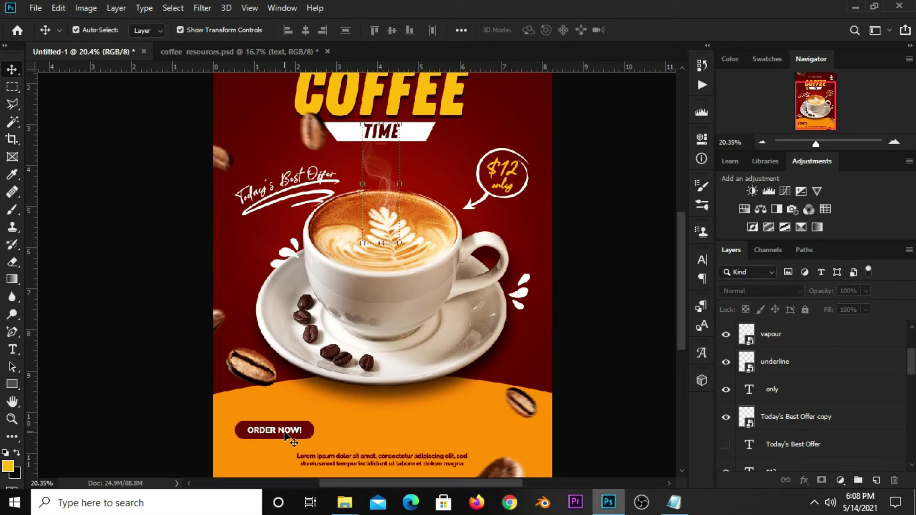
pyautogui.scroll(1, 777, 366)
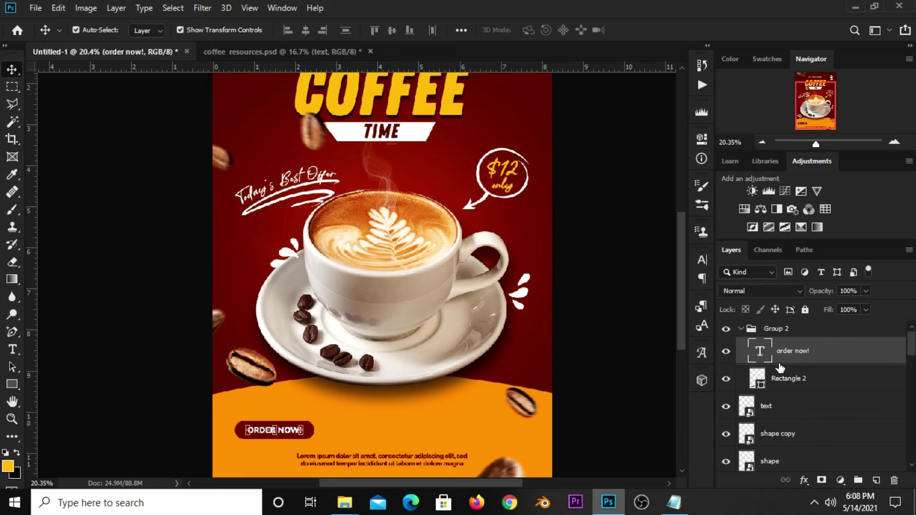
# - Nudge the ORDER NOW! button group up
pyautogui.click(764, 332)
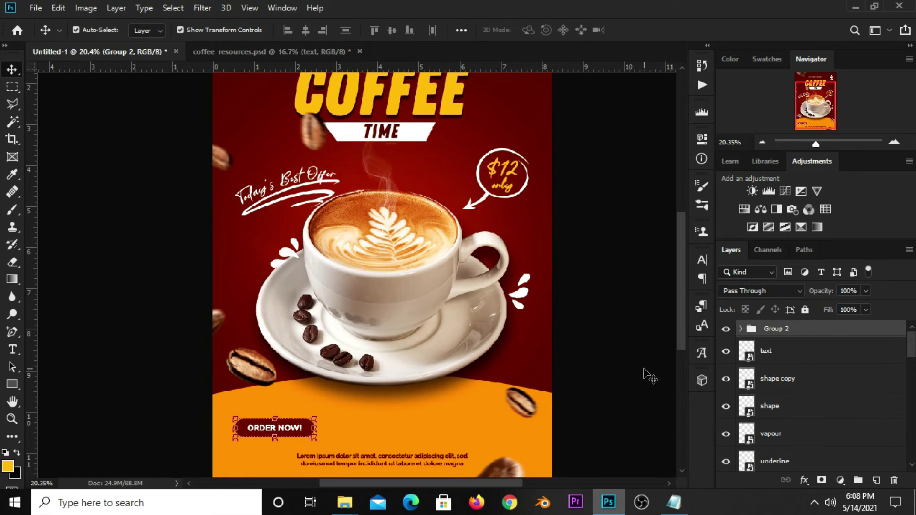
pyautogui.hotkey('shift', 'Up')
pyautogui.hotkey('shift', 'Up')
pyautogui.hotkey('shift', 'Up')
pyautogui.click(607, 374)
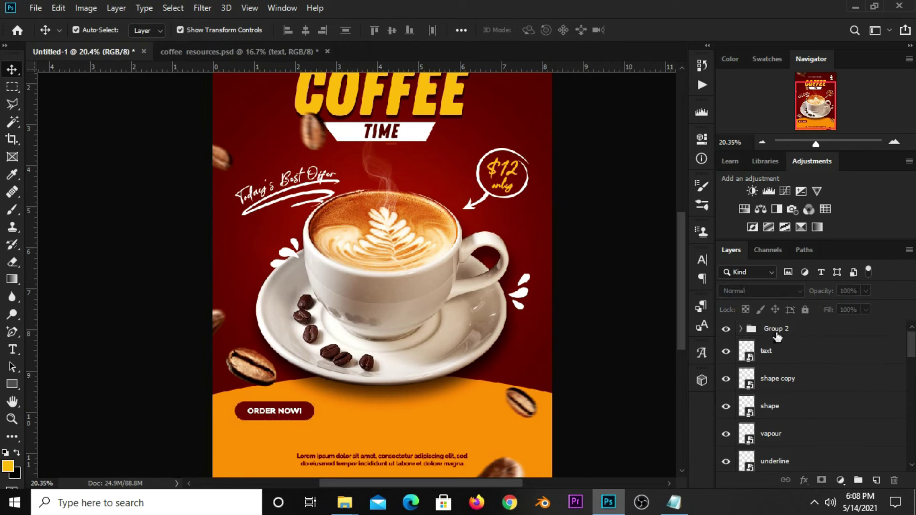
pyautogui.click(777, 336)
pyautogui.hotkey('shift', 'Up')
pyautogui.click(618, 377)
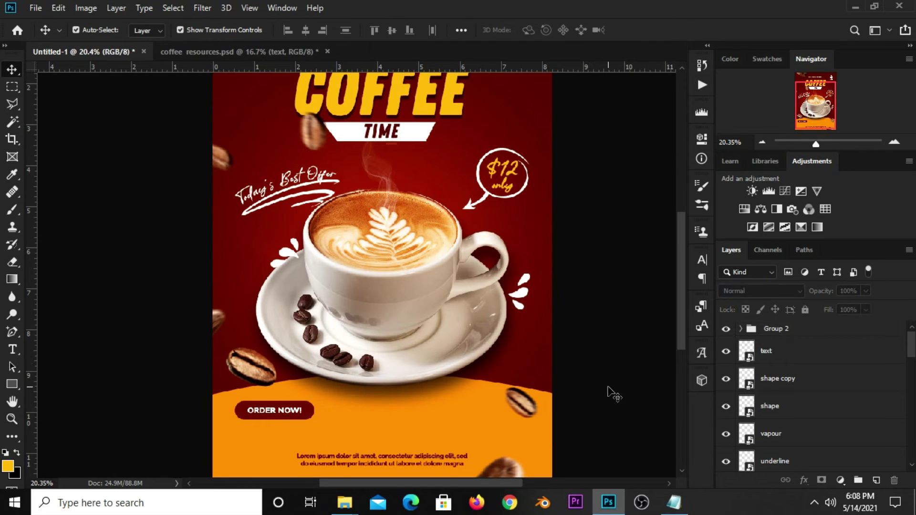
pyautogui.click(674, 502)
pyautogui.moveTo(602, 420); pyautogui.dragTo(521, 421)
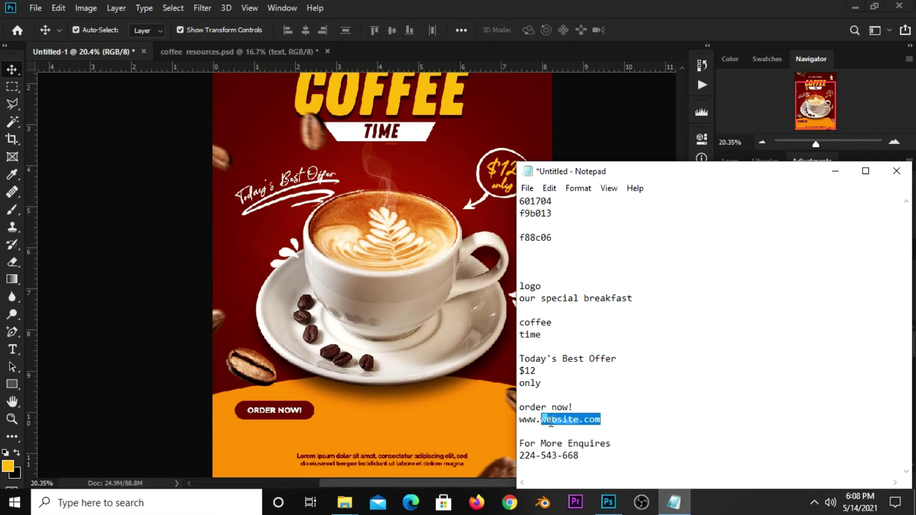
pyautogui.rightClick(521, 421)
pyautogui.click(566, 264)
pyautogui.click(507, 223)
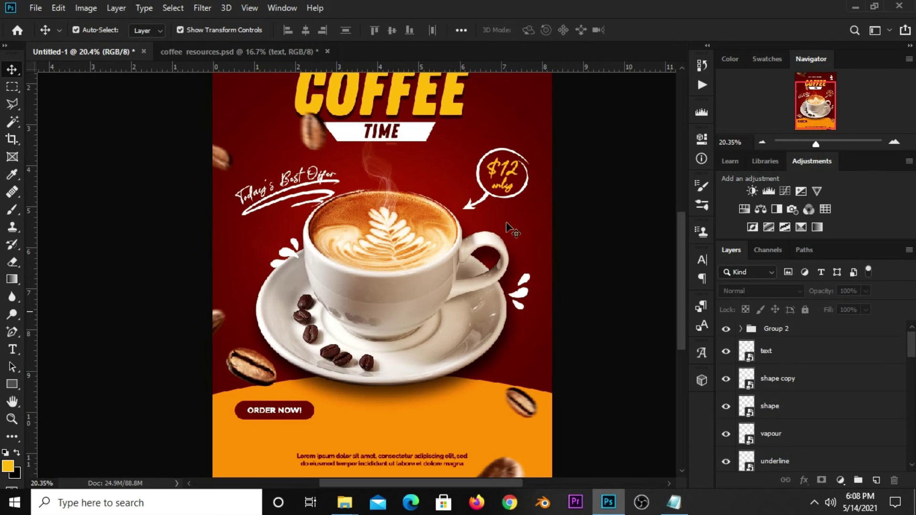
pyautogui.click(282, 414)
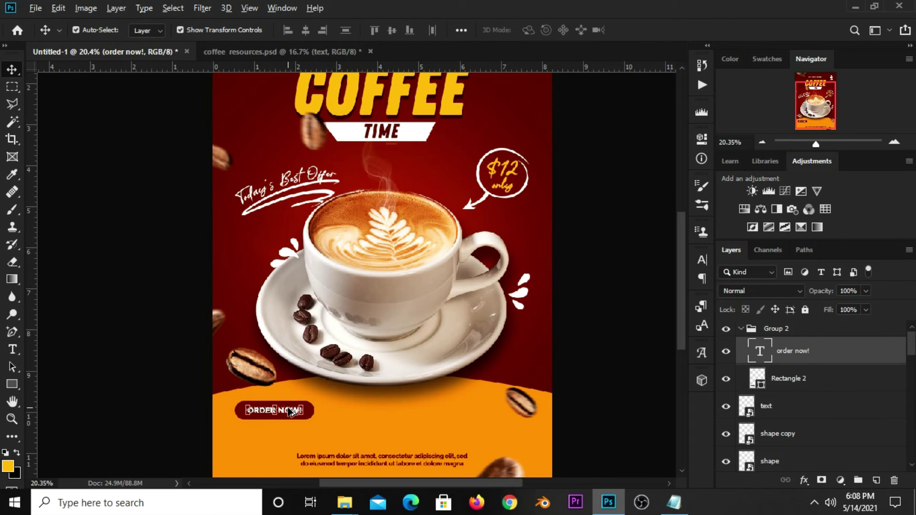
pyautogui.moveTo(291, 411); pyautogui.dragTo(291, 430)
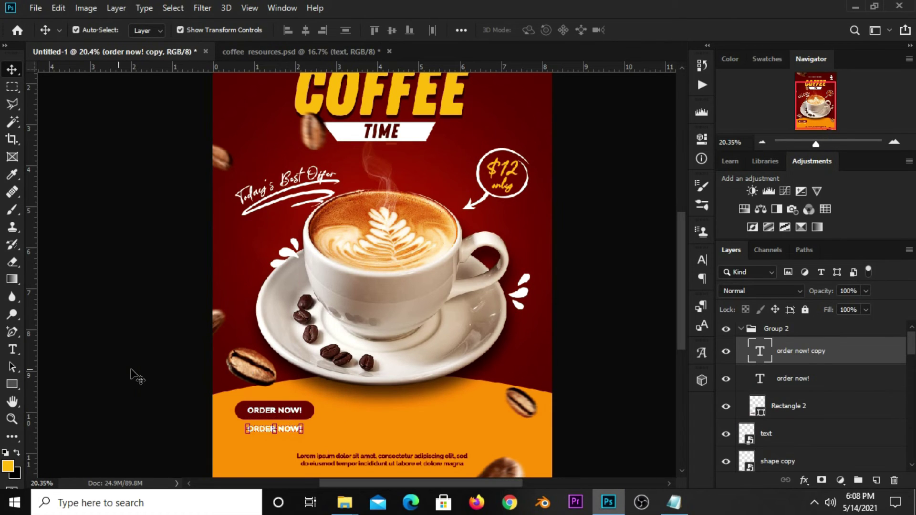
pyautogui.moveTo(13, 351); pyautogui.dragTo(62, 352)
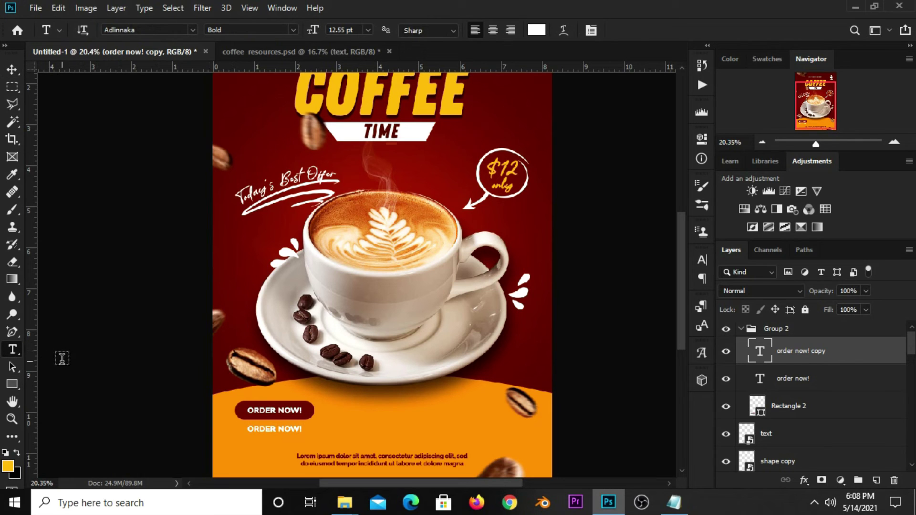
pyautogui.click(275, 429)
pyautogui.hotkey('ctrl', 'a')
pyautogui.write('www.website.com')
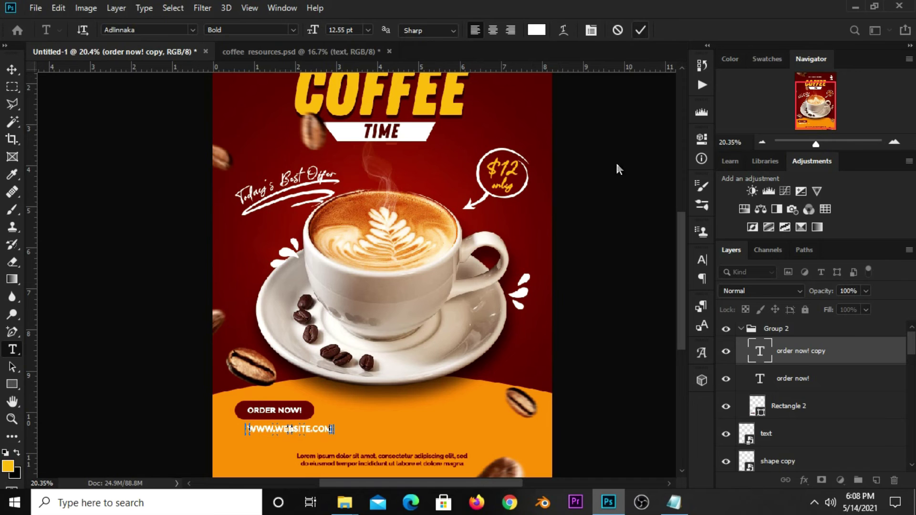
pyautogui.click(619, 219)
# - Make the website text lowercase, dark red #6f1804 sampled from ORDER NOW, and 18 pt
pyautogui.click(702, 259)
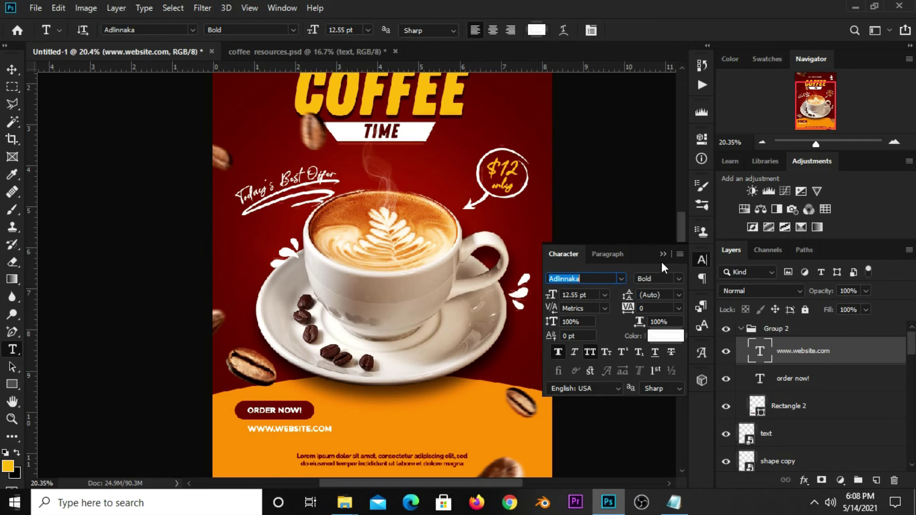
pyautogui.click(586, 348)
pyautogui.click(661, 338)
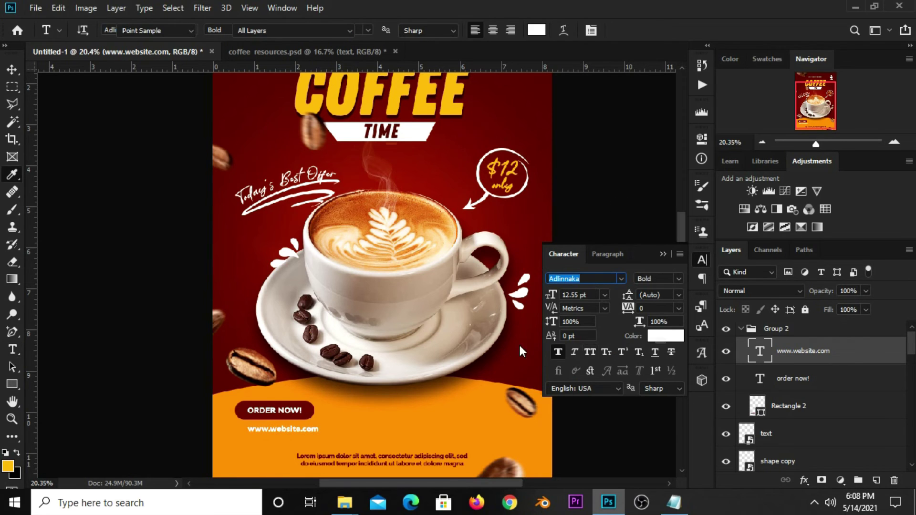
pyautogui.click(309, 407)
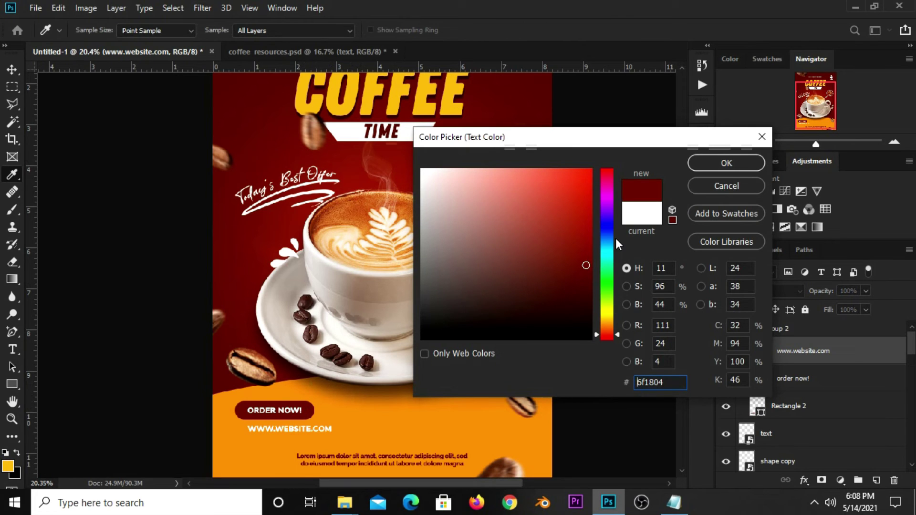
pyautogui.click(726, 162)
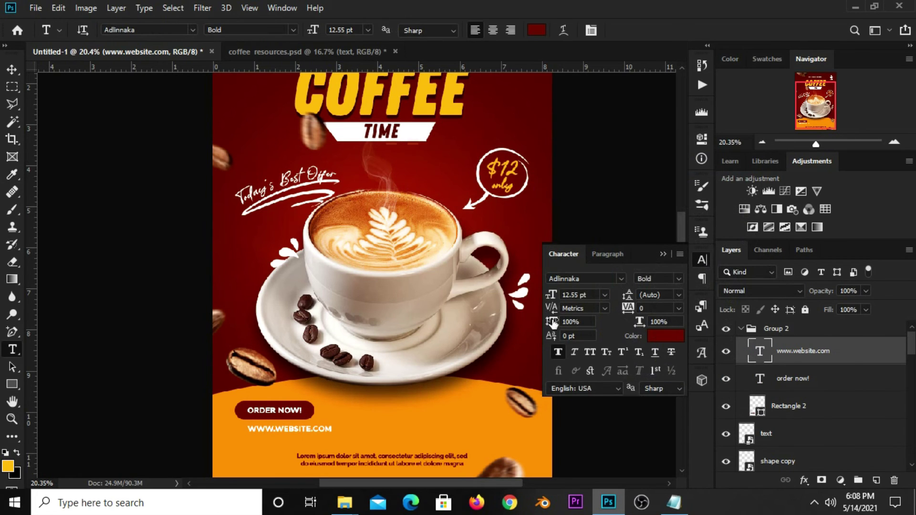
pyautogui.click(604, 296)
pyautogui.click(590, 407)
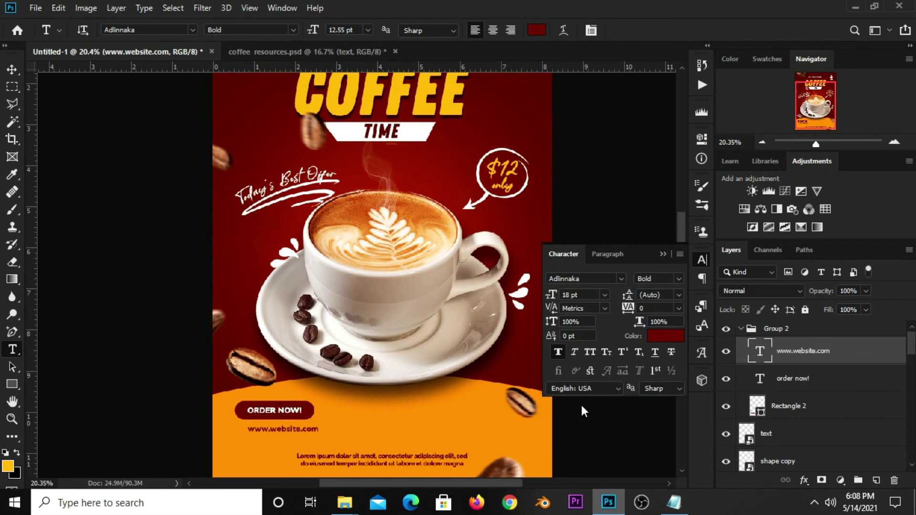
pyautogui.click(664, 254)
# - Shift the website text slightly left beneath the button
pyautogui.click(13, 70)
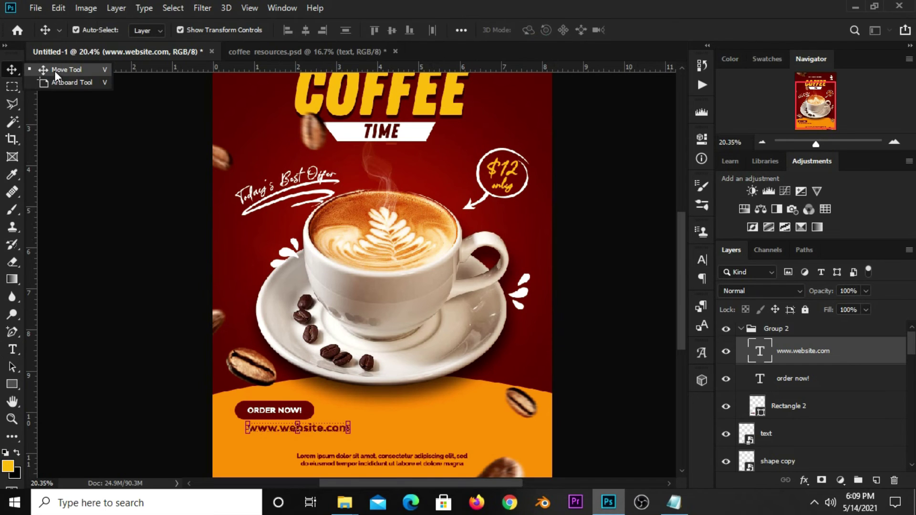
pyautogui.moveTo(333, 433); pyautogui.dragTo(321, 433)
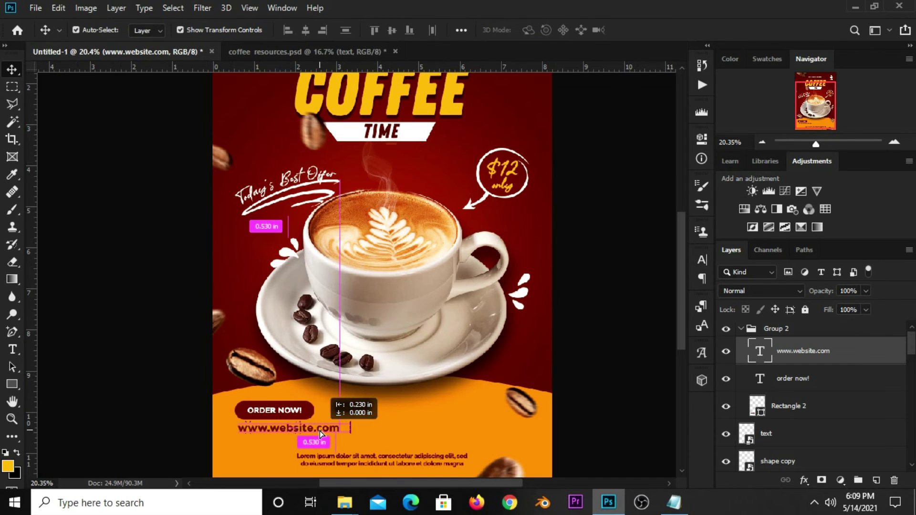
pyautogui.click(572, 431)
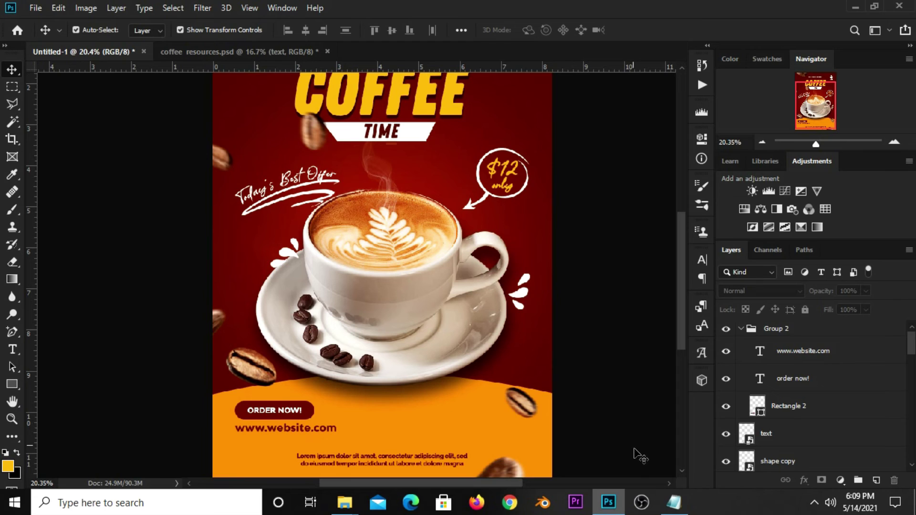
pyautogui.click(673, 502)
# - Copy the 'For More Enquires' line from Notepad and duplicate the website text to the right
pyautogui.moveTo(608, 443); pyautogui.dragTo(511, 443)
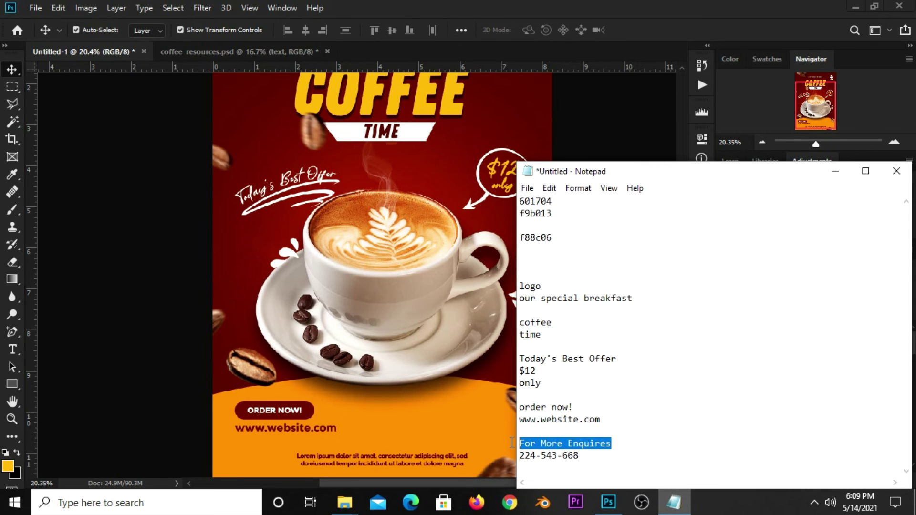
pyautogui.rightClick(541, 446)
pyautogui.click(583, 285)
pyautogui.click(584, 131)
pyautogui.click(321, 429)
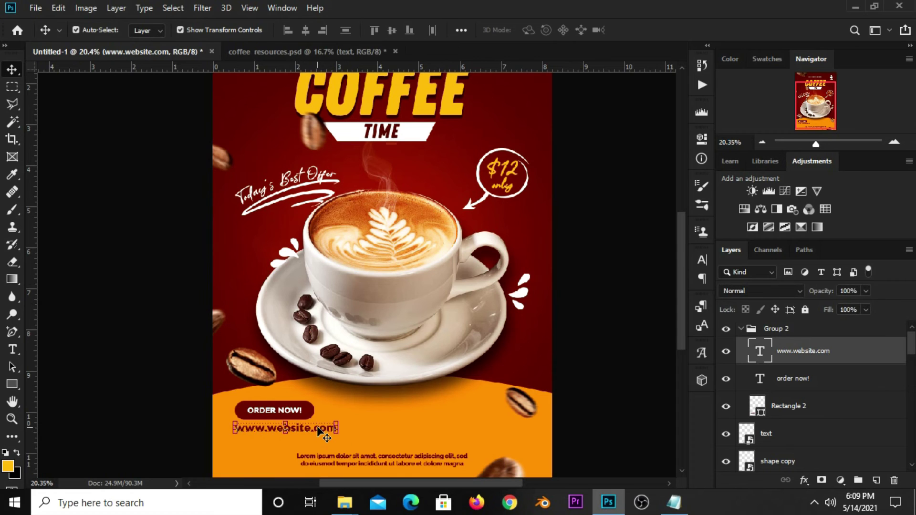
pyautogui.moveTo(316, 431); pyautogui.dragTo(476, 407)
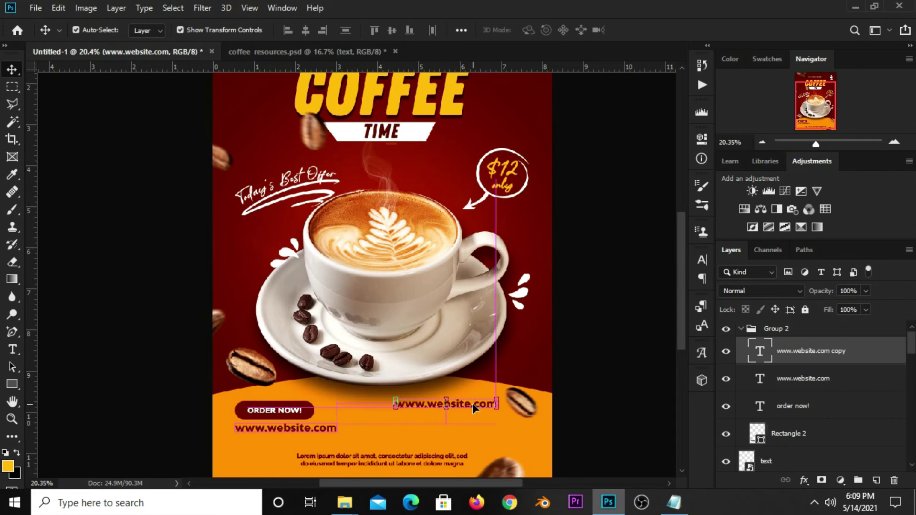
# - Change the duplicate to 'For More Enquires' and position it at the lower right
pyautogui.click(12, 350)
pyautogui.click(72, 351)
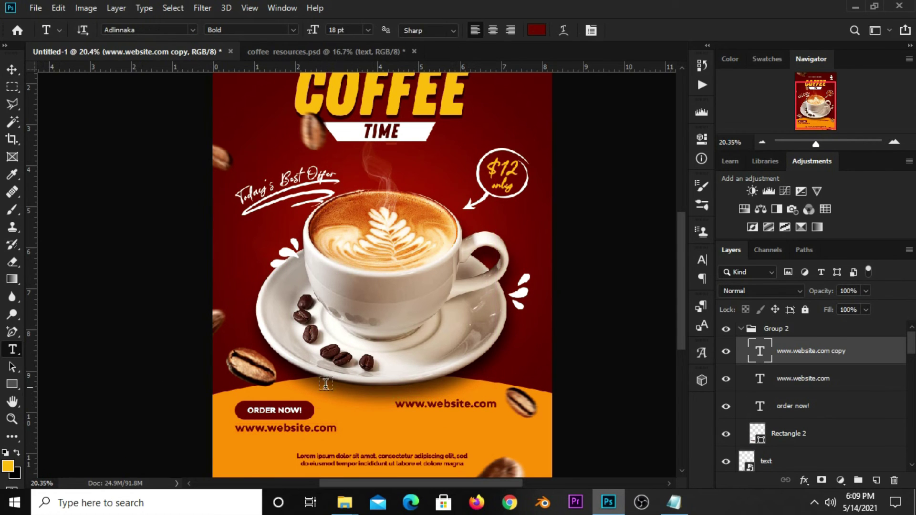
pyautogui.click(444, 403)
pyautogui.hotkey('ctrl', 'a')
pyautogui.write('For More Enquires')
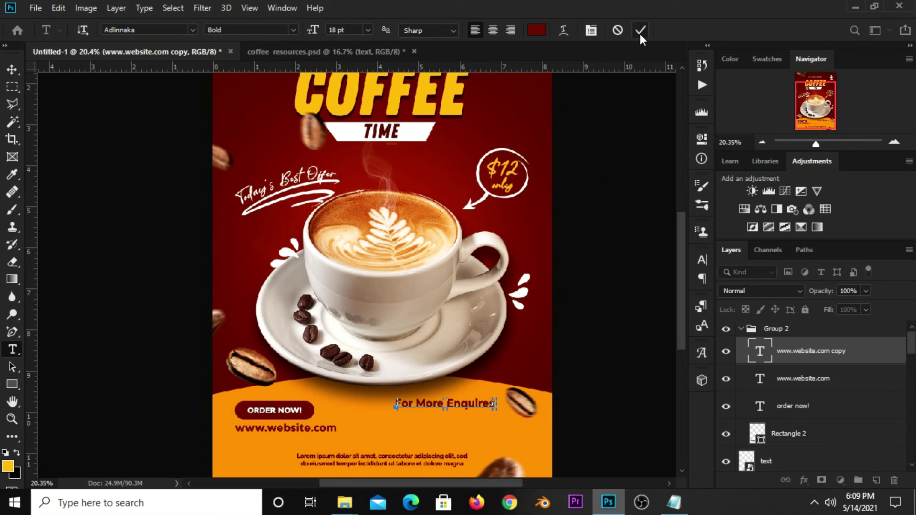
pyautogui.click(640, 31)
pyautogui.click(12, 69)
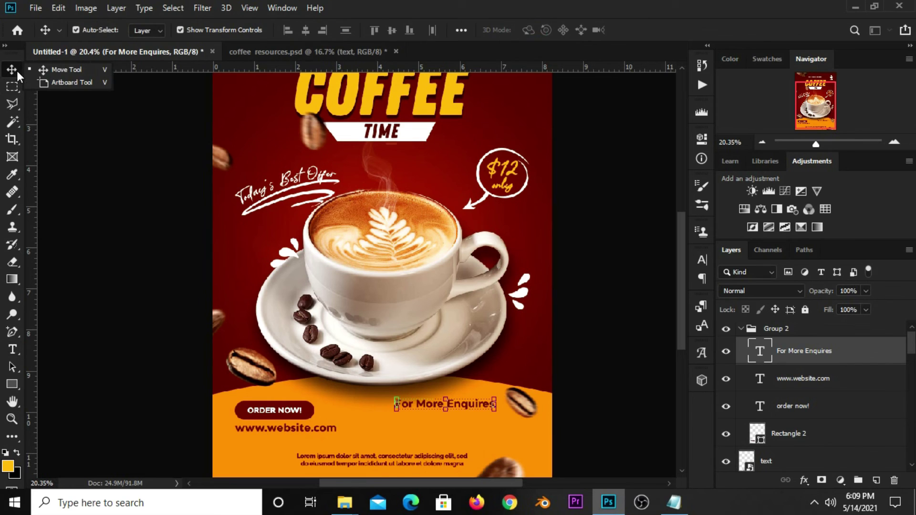
pyautogui.moveTo(465, 405); pyautogui.dragTo(413, 411)
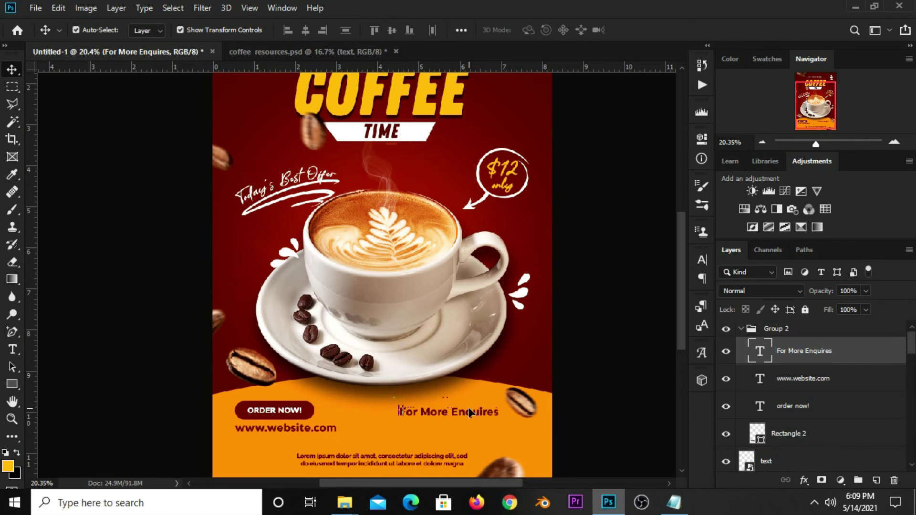
pyautogui.moveTo(467, 412)
pyautogui.mouseDown()
pyautogui.moveTo(489, 412)
pyautogui.moveTo(491, 427)
pyautogui.mouseUp()
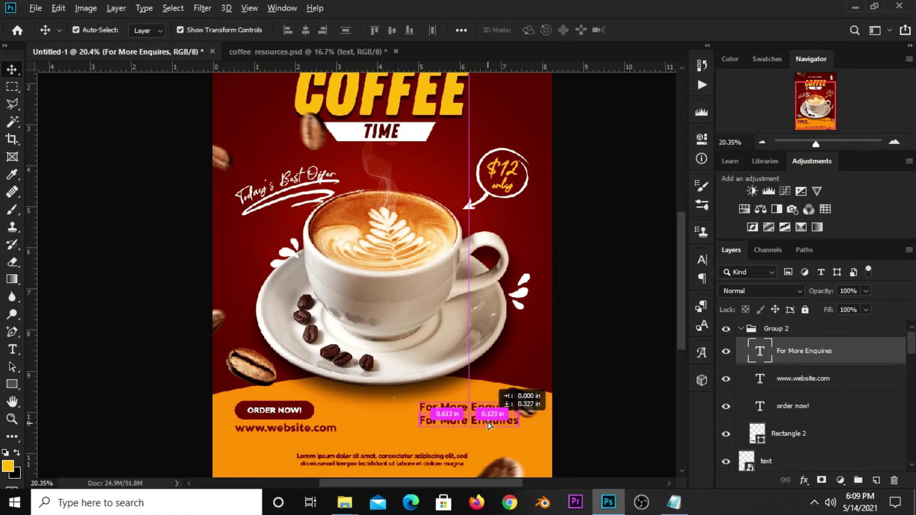
# - Copy the enquiry phone number from Notepad and paste it over the duplicated heading line
pyautogui.click(673, 502)
pyautogui.moveTo(580, 456); pyautogui.dragTo(519, 456)
pyautogui.rightClick(522, 457)
pyautogui.click(555, 295)
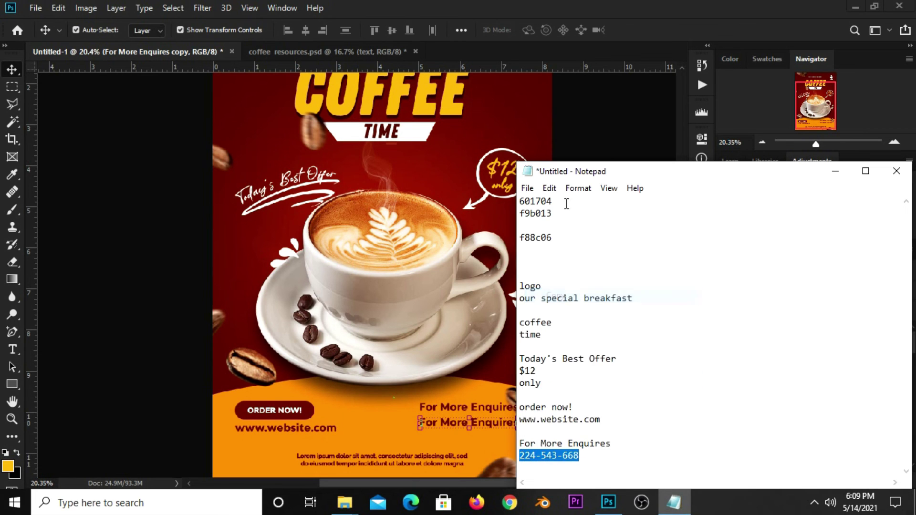
pyautogui.hotkey('alt', 'Tab')
pyautogui.click(13, 353)
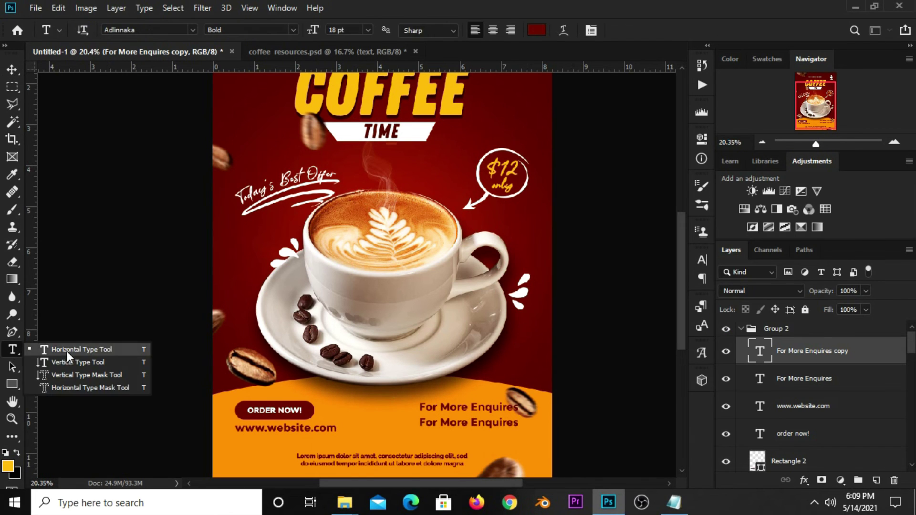
pyautogui.tripleClick(469, 422)
pyautogui.hotkey('ctrl', 'v')
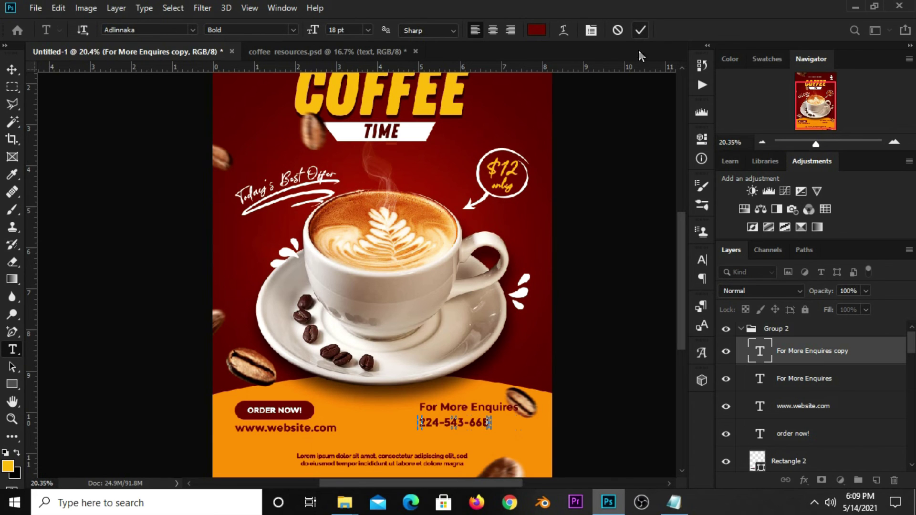
pyautogui.click(640, 29)
# - Enlarge the phone number text to about 136%
pyautogui.click(12, 69)
pyautogui.click(48, 74)
pyautogui.hotkey('ctrl', 't')
pyautogui.moveTo(417, 417)
pyautogui.mouseDown()
pyautogui.moveTo(393, 412)
pyautogui.moveTo(454, 432)
pyautogui.moveTo(429, 428)
pyautogui.moveTo(442, 428)
pyautogui.mouseUp()
pyautogui.press('Return')
pyautogui.click(563, 428)
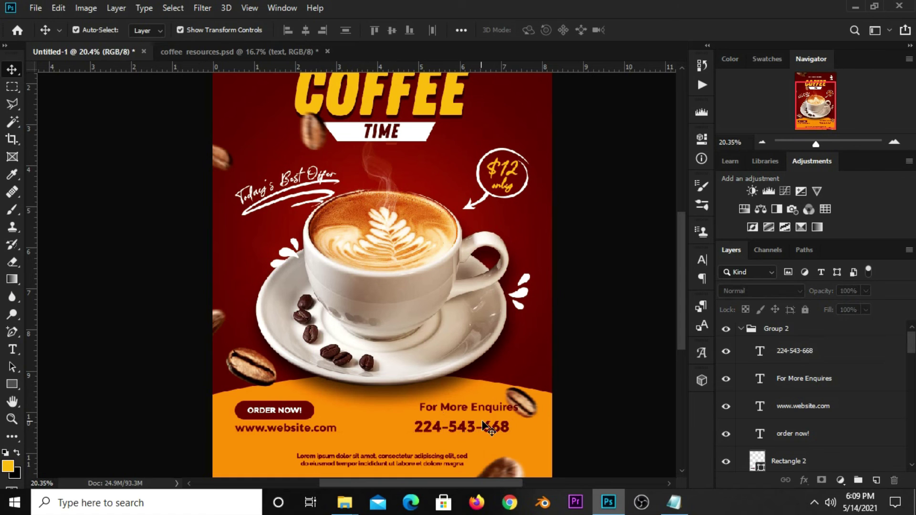
# - Move the For More Enquires heading down-left and shrink it to about 74%
pyautogui.moveTo(496, 410); pyautogui.dragTo(487, 414)
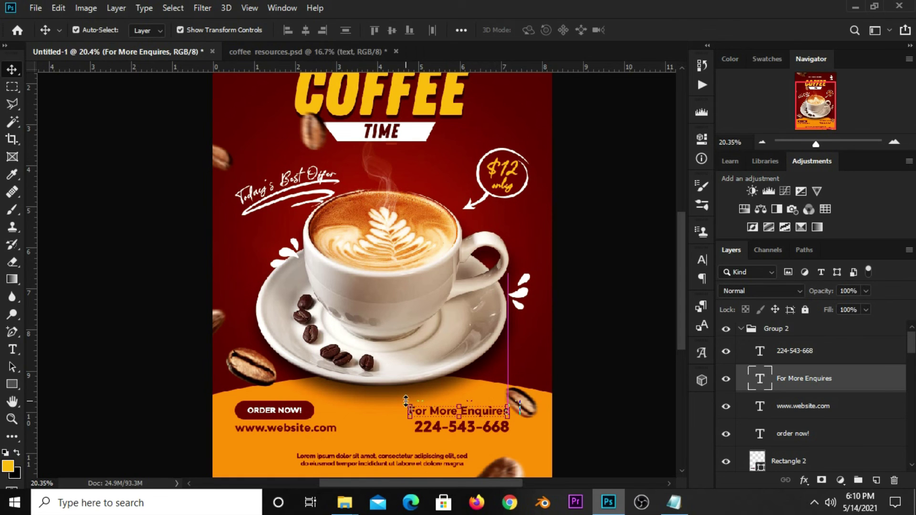
pyautogui.hotkey('ctrl', 't')
pyautogui.moveTo(408, 404); pyautogui.dragTo(433, 414)
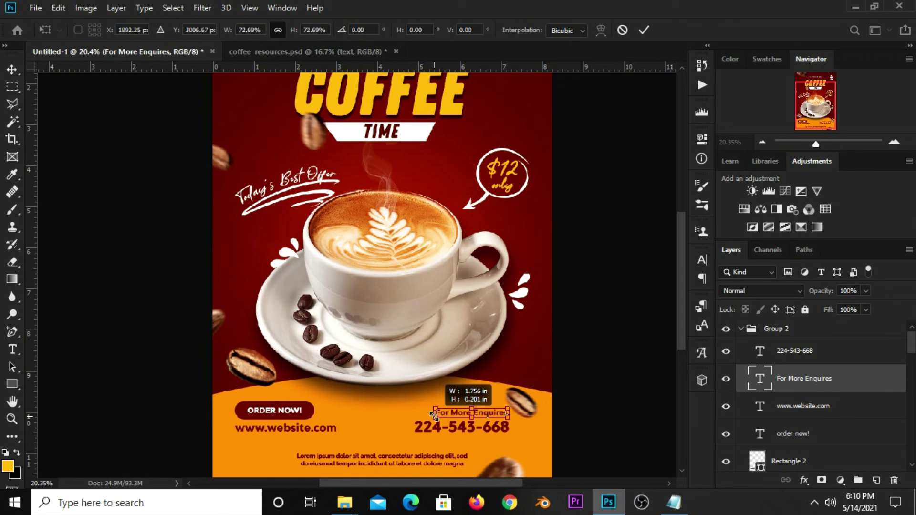
pyautogui.press('Return')
pyautogui.click(556, 419)
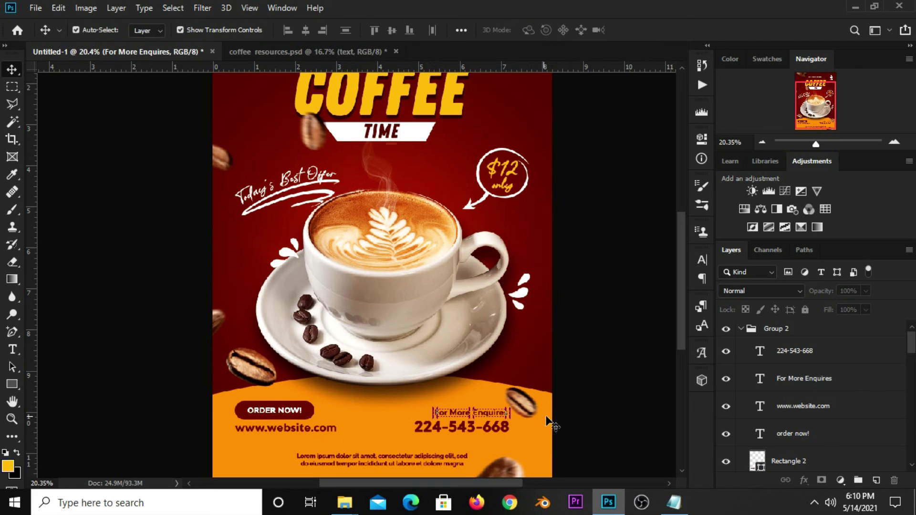
pyautogui.click(494, 420)
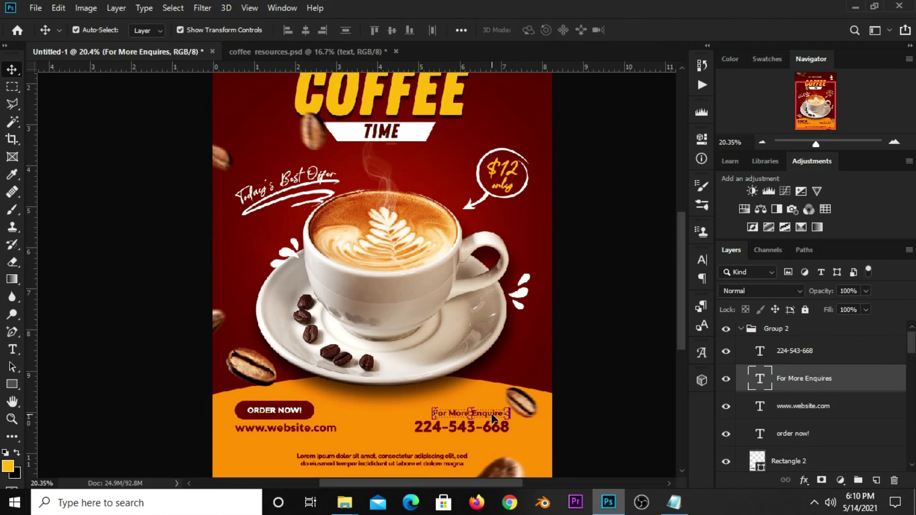
pyautogui.click(563, 404)
# - Fit the poster in the window and move both white splashes up slightly
pyautogui.hotkey('ctrl', '0')
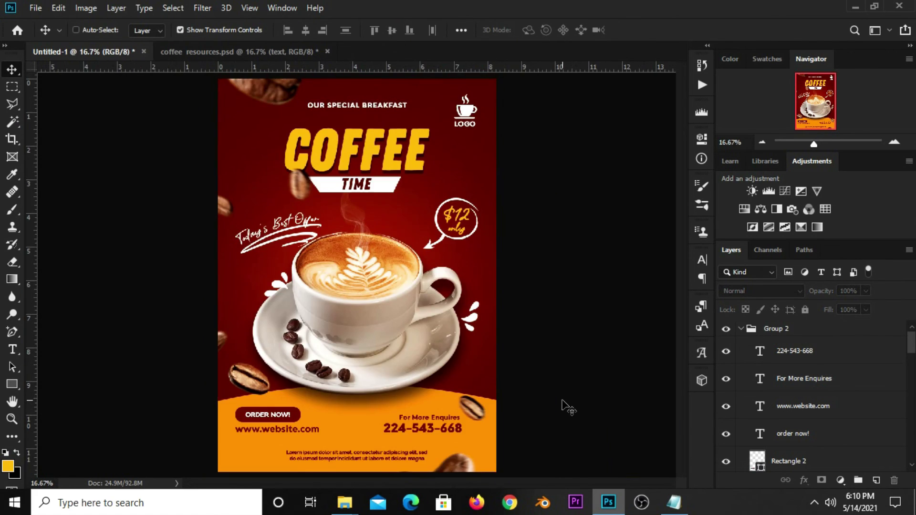
pyautogui.hotkey('ctrl', '0')
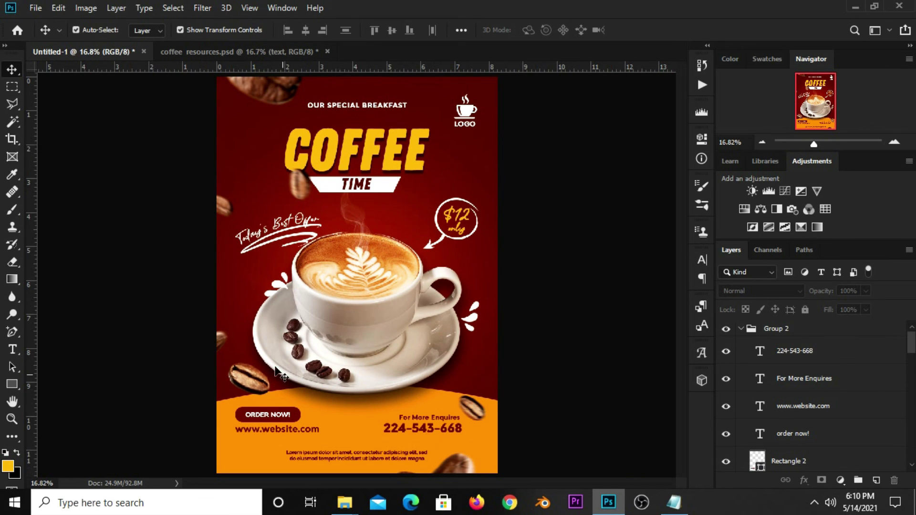
pyautogui.moveTo(278, 286); pyautogui.dragTo(275, 273)
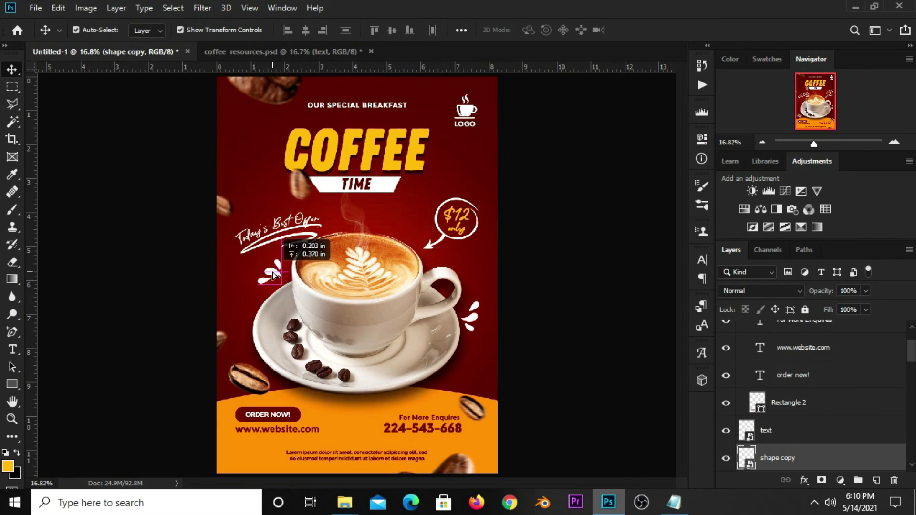
pyautogui.click(472, 317)
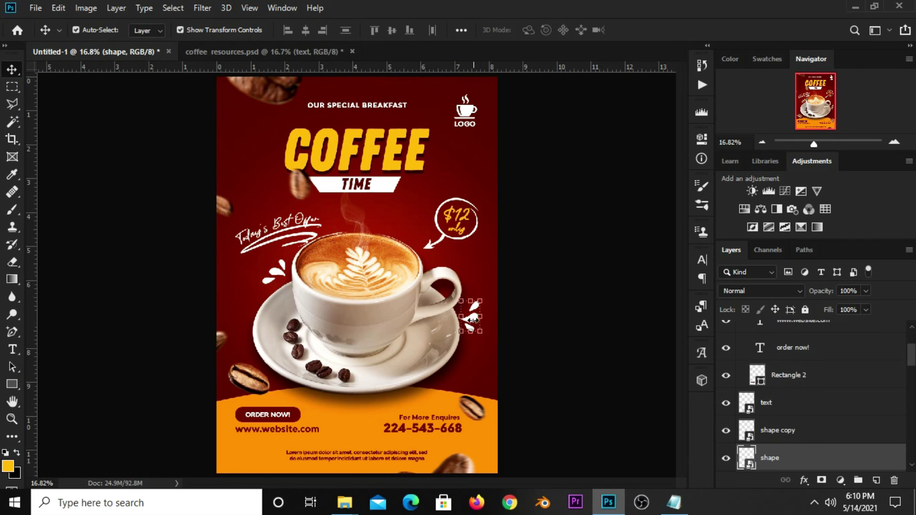
pyautogui.moveTo(472, 325); pyautogui.dragTo(471, 312)
# - Select the underline scribble together with the Today's Best Offer copy layer
pyautogui.click(284, 240)
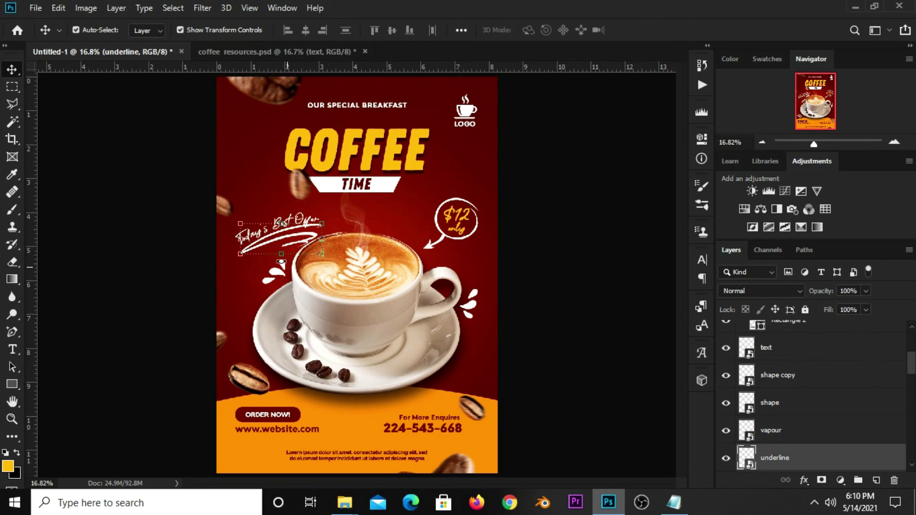
pyautogui.scroll(1, 828, 399)
pyautogui.scroll(2, 829, 399)
pyautogui.scroll(2, 828, 399)
pyautogui.scroll(-4, 828, 399)
pyautogui.scroll(-2, 828, 399)
pyautogui.scroll(-2, 827, 429)
pyautogui.keyDown('ctrl'); pyautogui.click(806, 430); pyautogui.keyUp('ctrl')
# - Move the Today's Best Offer artwork slightly up and left, then zoom out
pyautogui.hotkey('ctrl', 't')
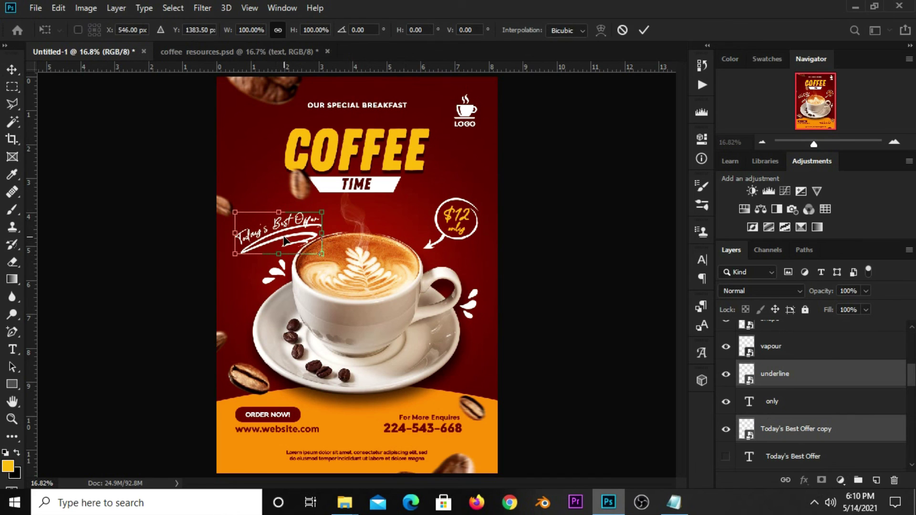
pyautogui.moveTo(284, 239); pyautogui.dragTo(279, 234)
pyautogui.press('Return')
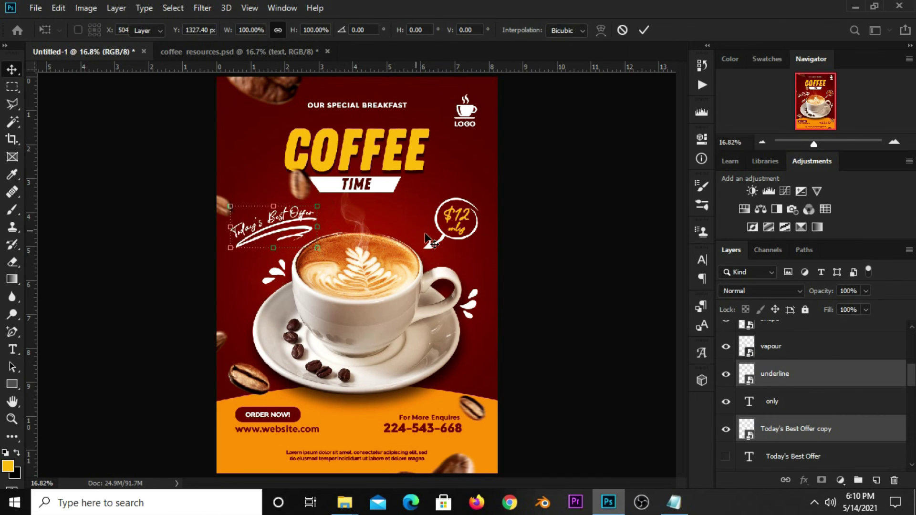
pyautogui.click(334, 248)
pyautogui.click(275, 217)
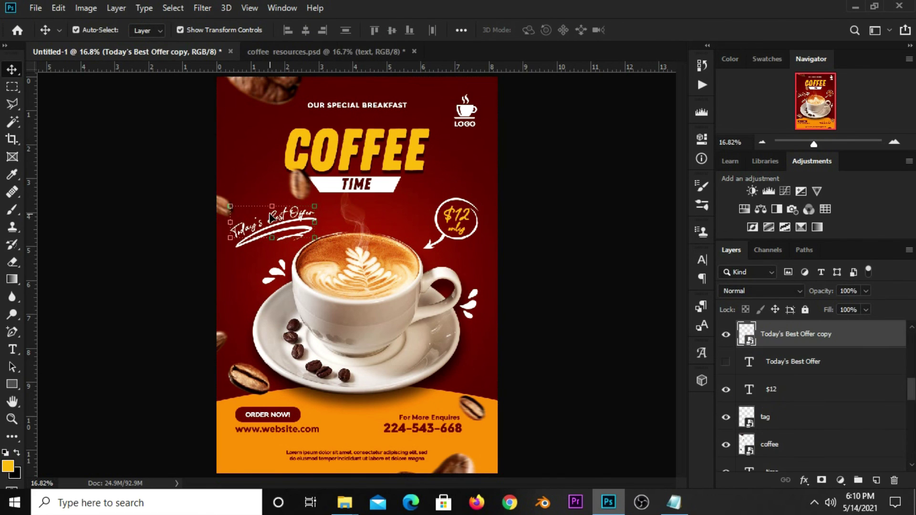
pyautogui.click(524, 244)
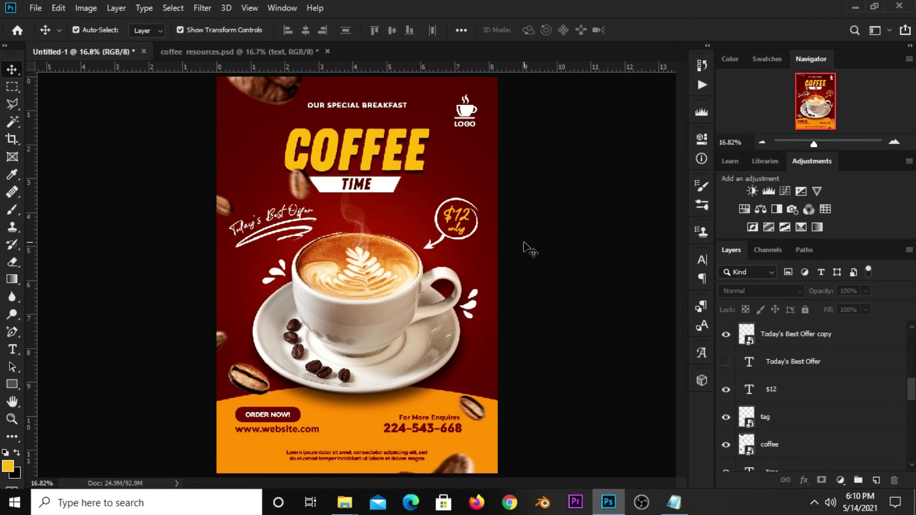
pyautogui.hotkey('ctrl', '-')
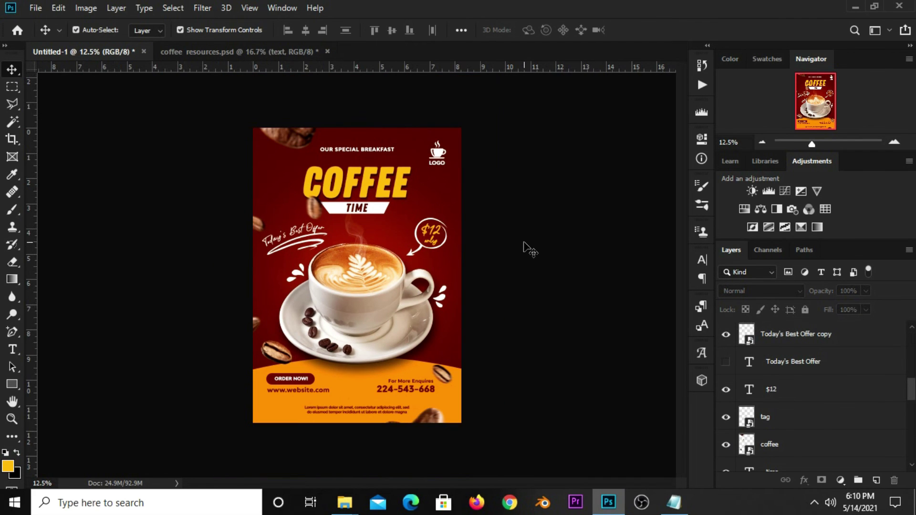
# - Move the lorem ipsum paragraph up and centre it horizontally on the canvas
pyautogui.click(352, 409)
pyautogui.moveTo(368, 413); pyautogui.dragTo(363, 406)
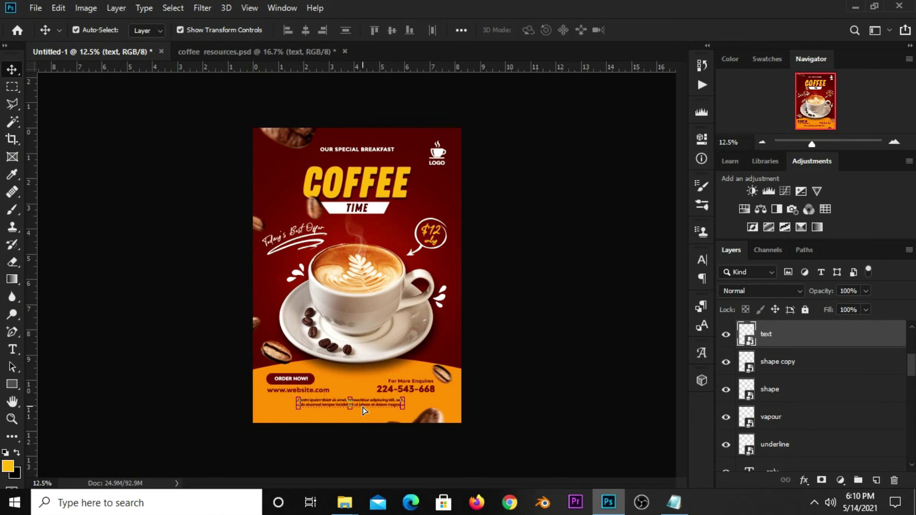
pyautogui.hotkey('ctrl', 'a')
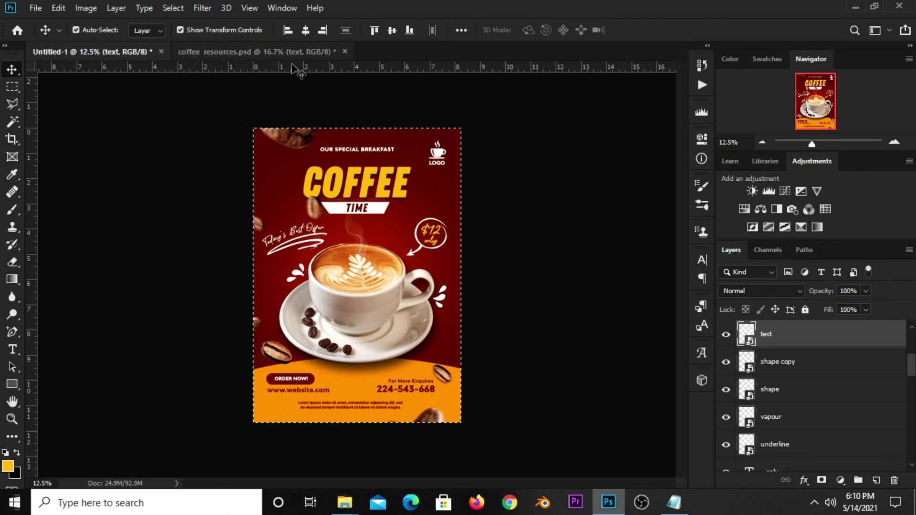
pyautogui.click(305, 30)
pyautogui.hotkey('ctrl', 'd')
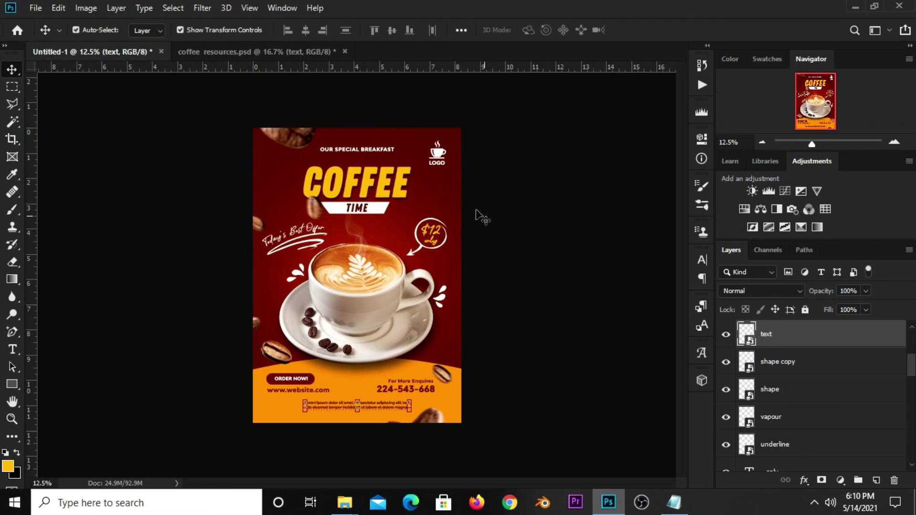
pyautogui.click(532, 302)
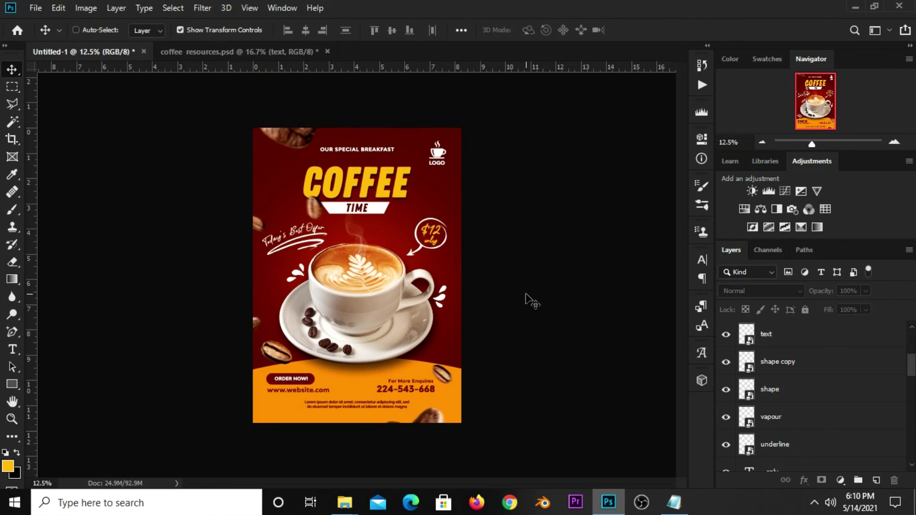
pyautogui.hotkey('ctrl', '+')
pyautogui.hotkey('ctrl', '+')
pyautogui.hotkey('ctrl', '+')
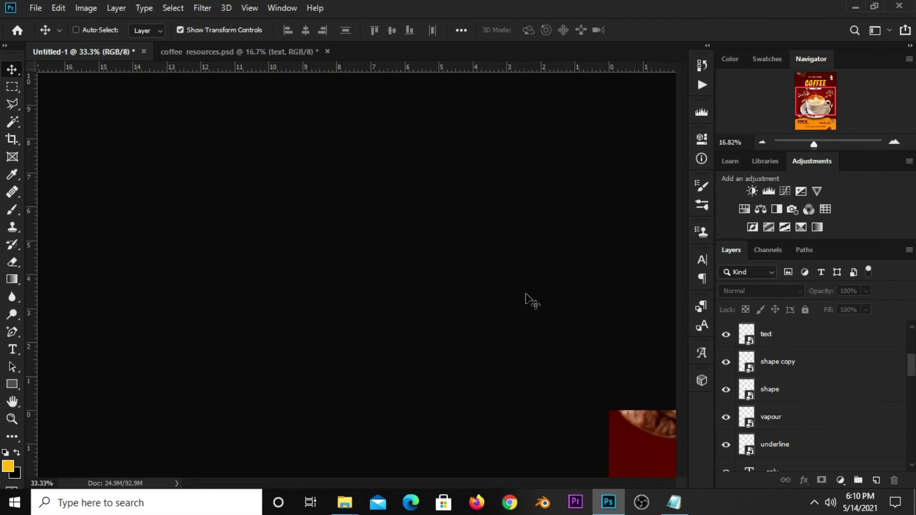
pyautogui.hotkey('ctrl', '0')
# - Scale the cup logo and its text to about 70.89%, nudged up 30 px and right 6 px
pyautogui.click(467, 118)
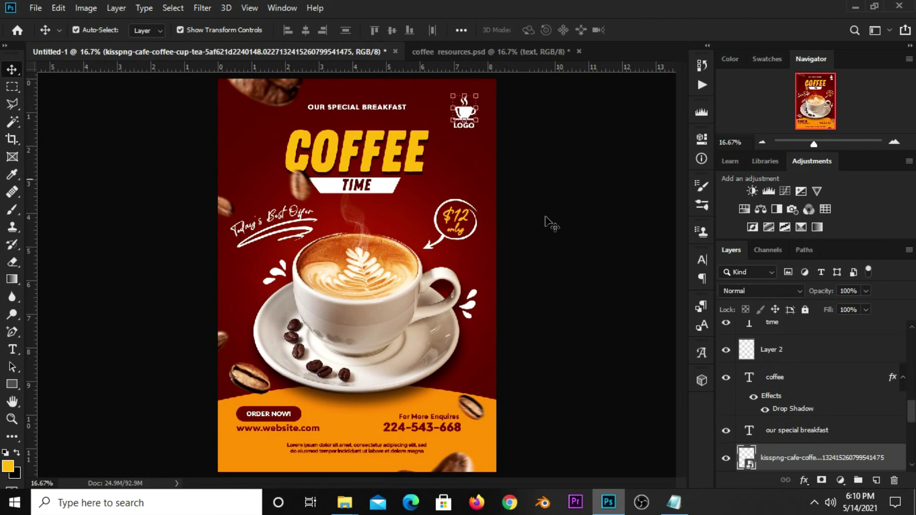
pyautogui.scroll(-2, 775, 443)
pyautogui.keyDown('shift'); pyautogui.click(783, 454); pyautogui.keyUp('shift')
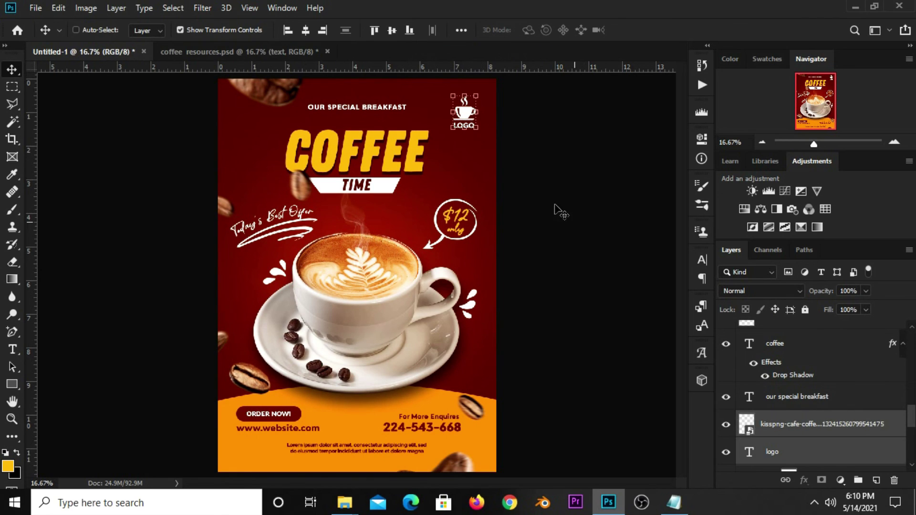
pyautogui.moveTo(448, 133); pyautogui.dragTo(459, 119)
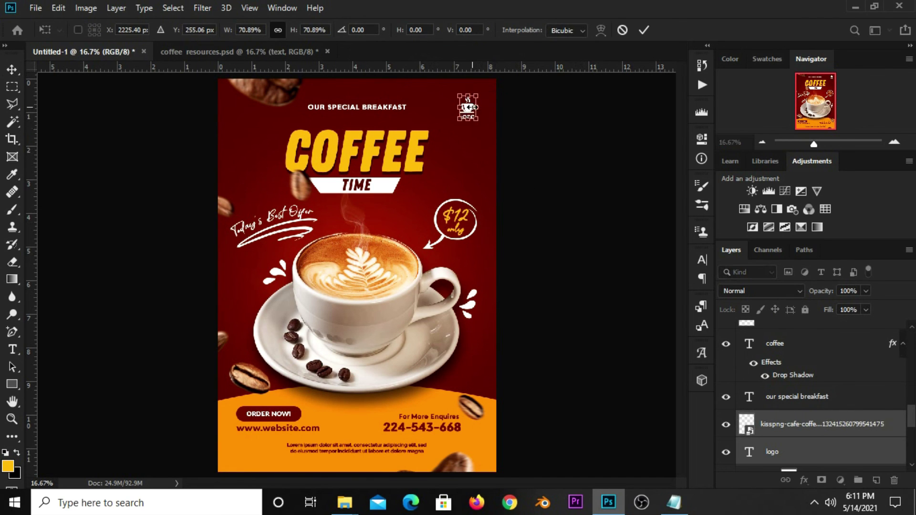
pyautogui.hotkey('shift', 'Up')
pyautogui.hotkey('shift', 'Up')
pyautogui.hotkey('shift', 'Up')
pyautogui.press('Right')
pyautogui.press('Right')
pyautogui.press('Right')
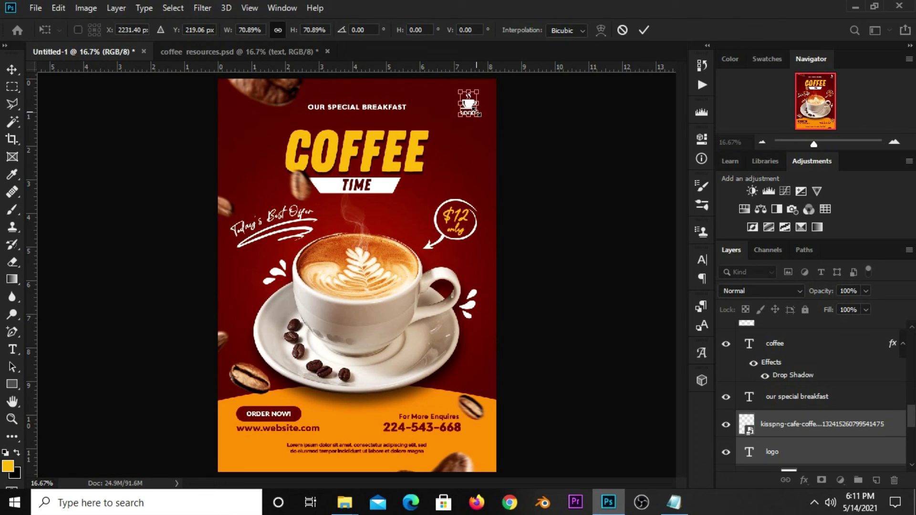
pyautogui.press('Return')
pyautogui.click(544, 152)
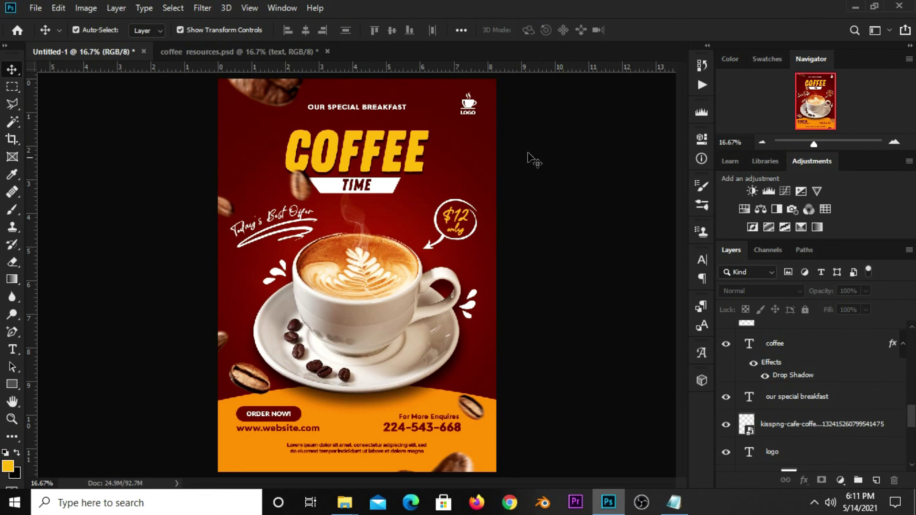
pyautogui.hotkey('ctrl', '-')
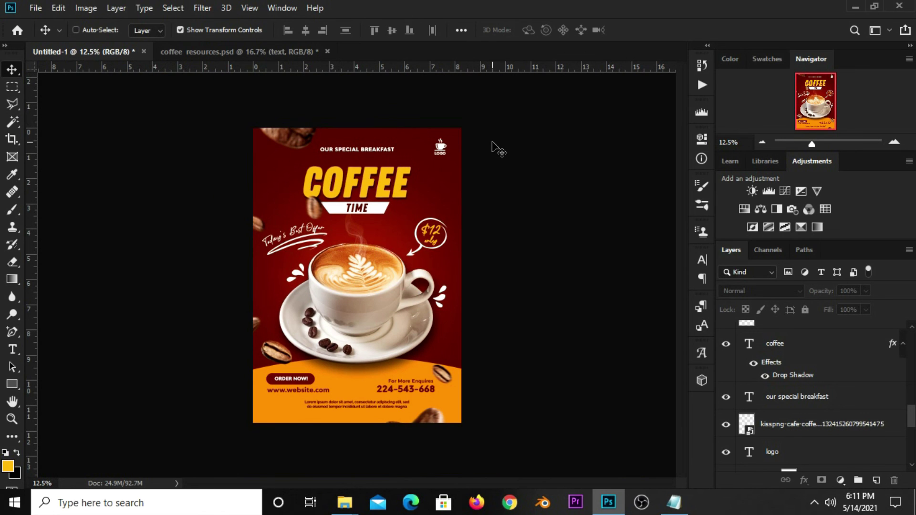
pyautogui.hotkey('ctrl', '+')
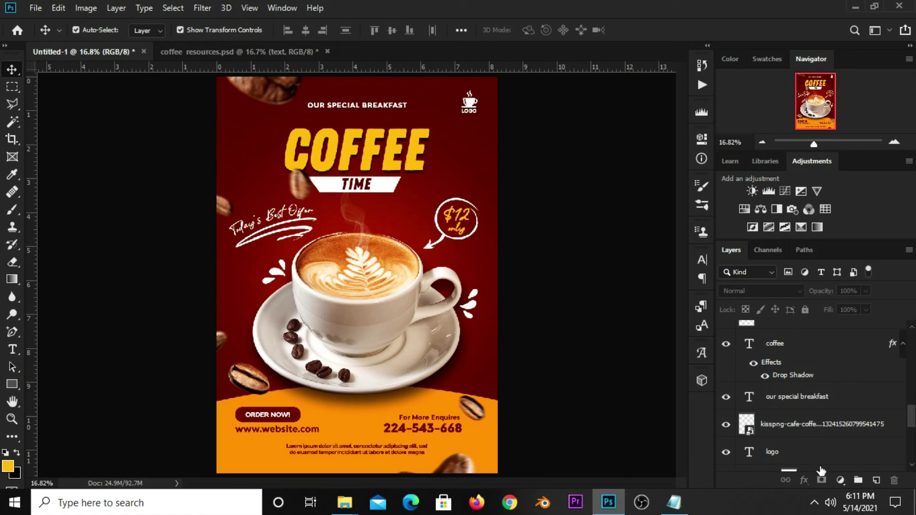
# - Add a Curves layer with darkened shadows and brightened highlights, set to 54% opacity
pyautogui.click(841, 480)
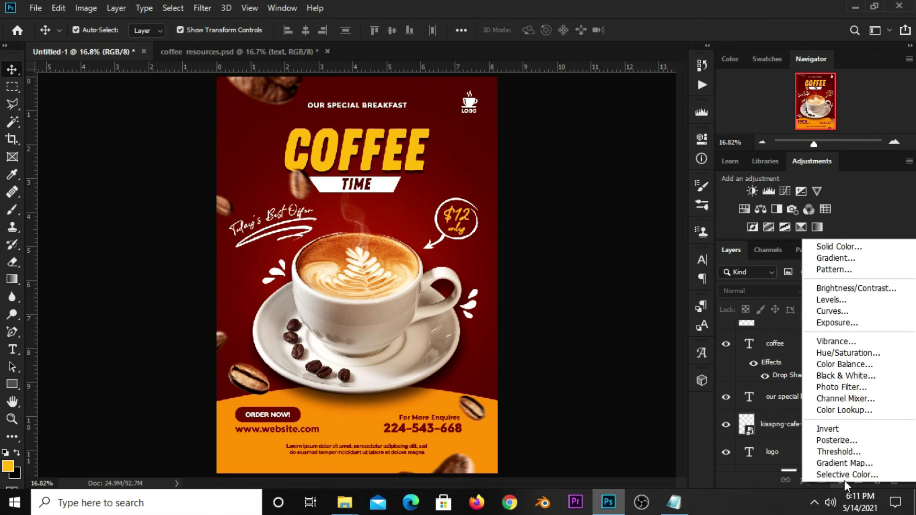
pyautogui.click(833, 311)
pyautogui.moveTo(579, 296); pyautogui.dragTo(580, 303)
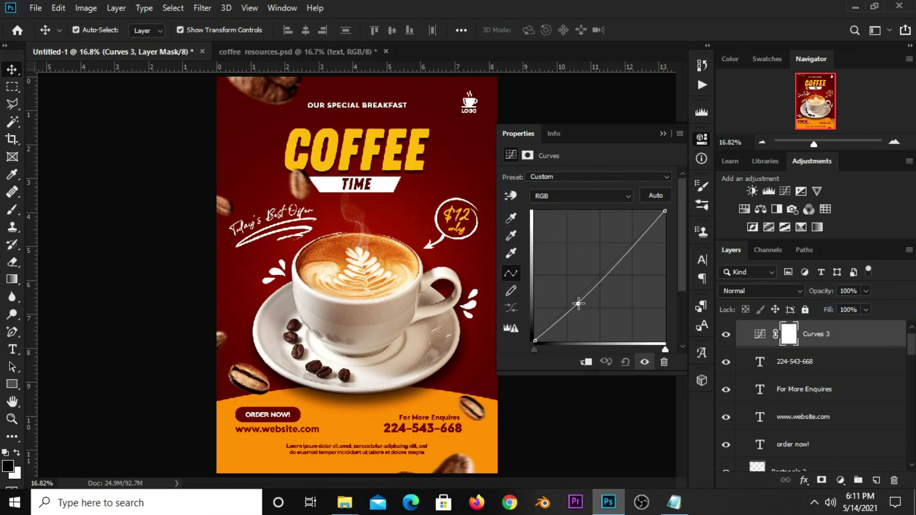
pyautogui.moveTo(622, 257); pyautogui.dragTo(623, 250)
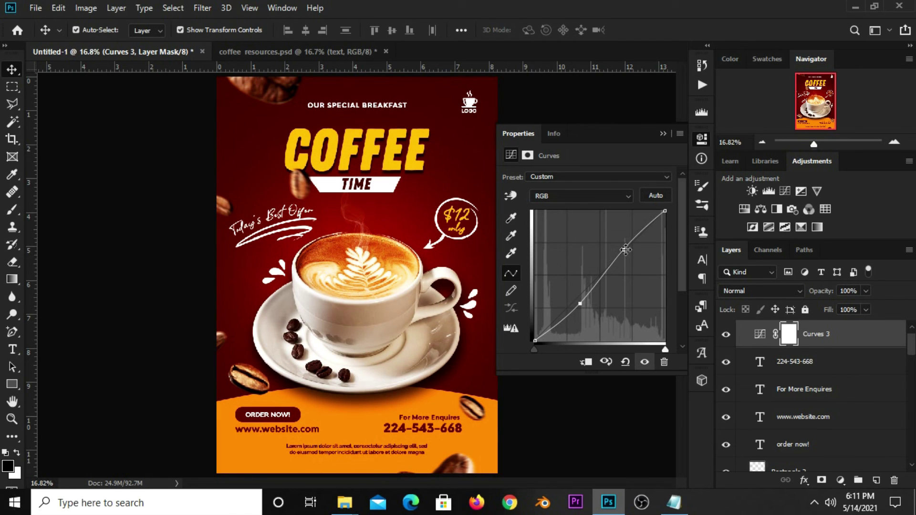
pyautogui.click(662, 134)
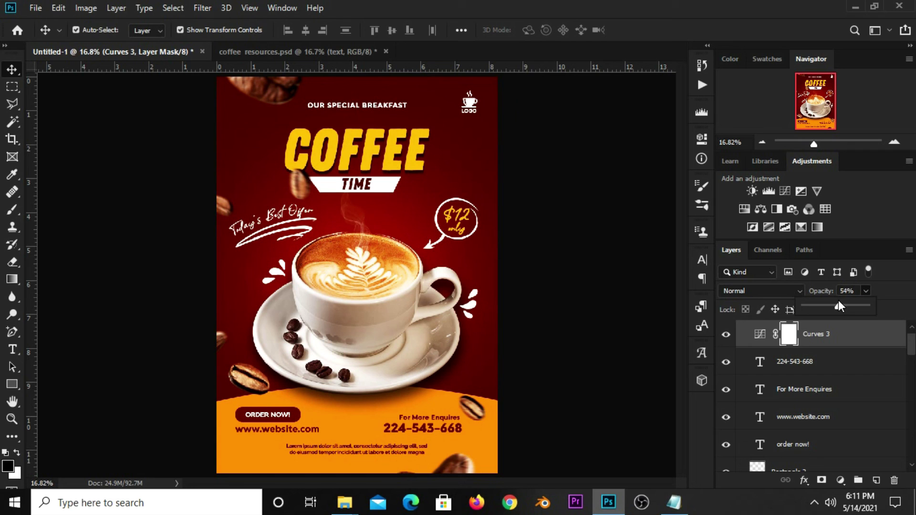
pyautogui.click(628, 317)
pyautogui.click(726, 335)
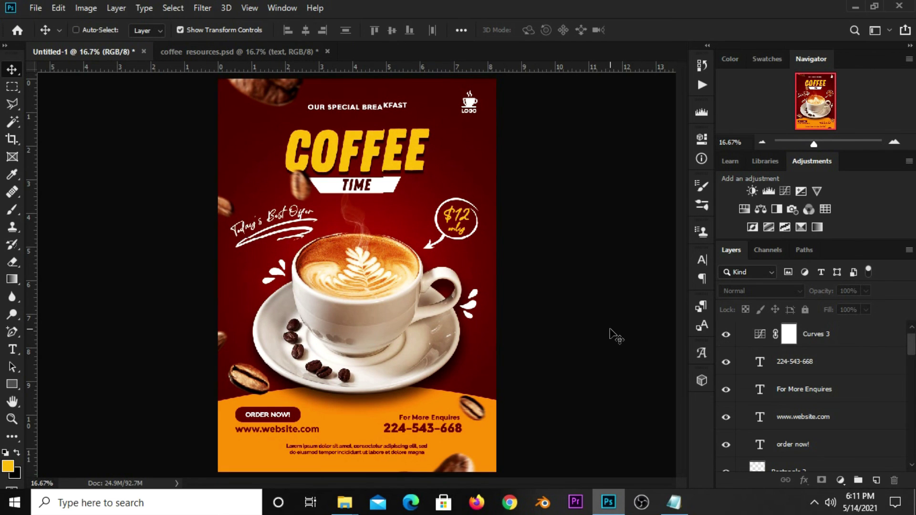
pyautogui.hotkey('ctrl', '-')
pyautogui.hotkey('ctrl', '+')
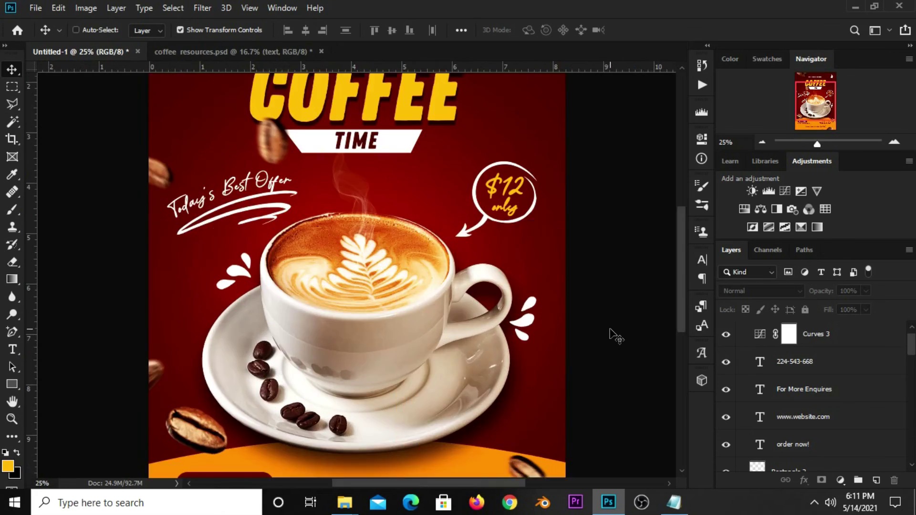